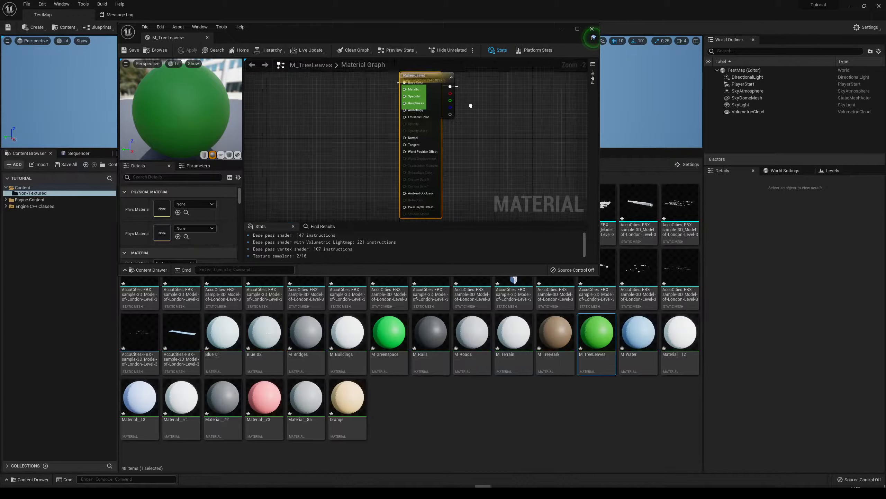
# Move the overlapping nodes apart in the M_TreeLeaves material graph and close its material editor.
pyautogui.scroll(2, 529, 154)
pyautogui.moveTo(529, 147); pyautogui.dragTo(373, 156)
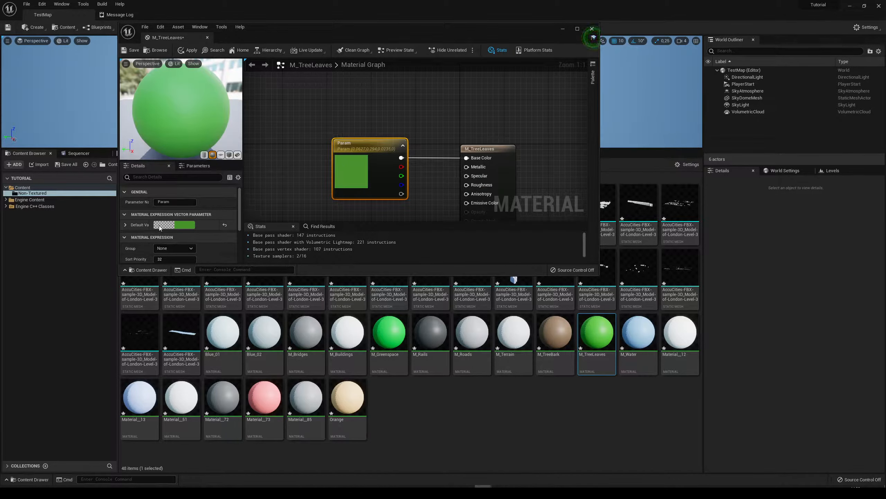
pyautogui.click(207, 37)
pyautogui.click(468, 266)
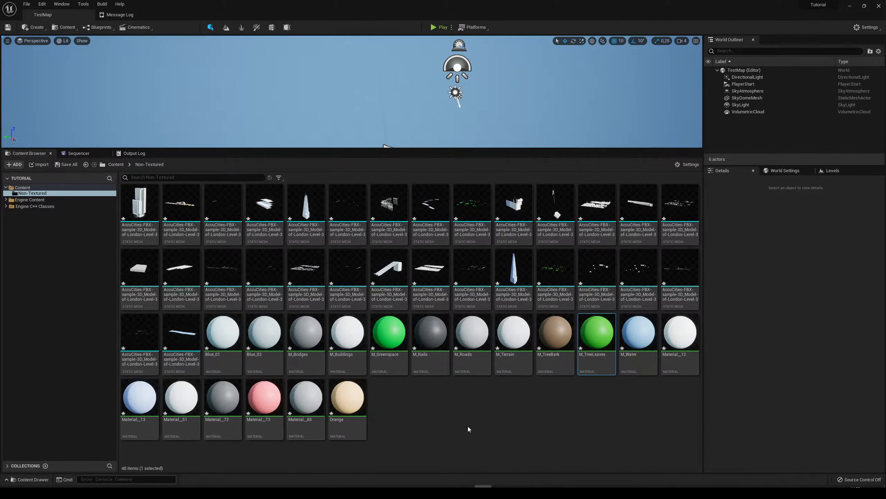
# Save all unsaved project content, including the imported static meshes and materials.
pyautogui.click(66, 164)
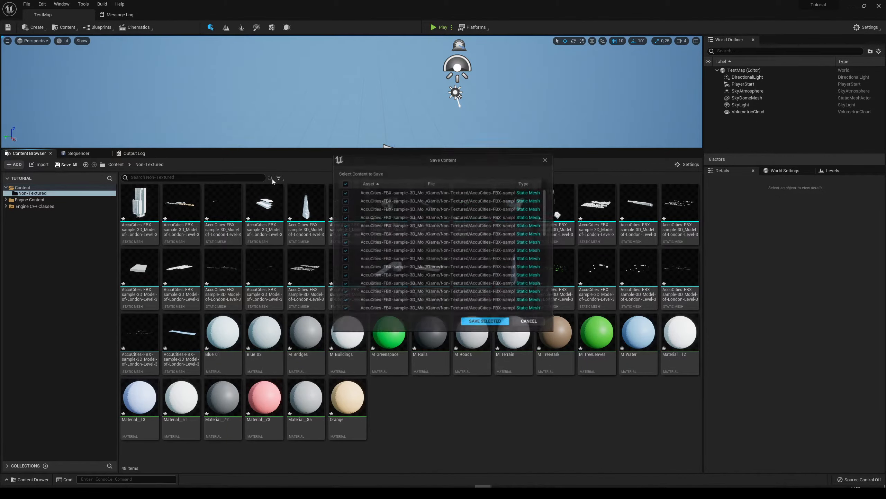
pyautogui.click(483, 323)
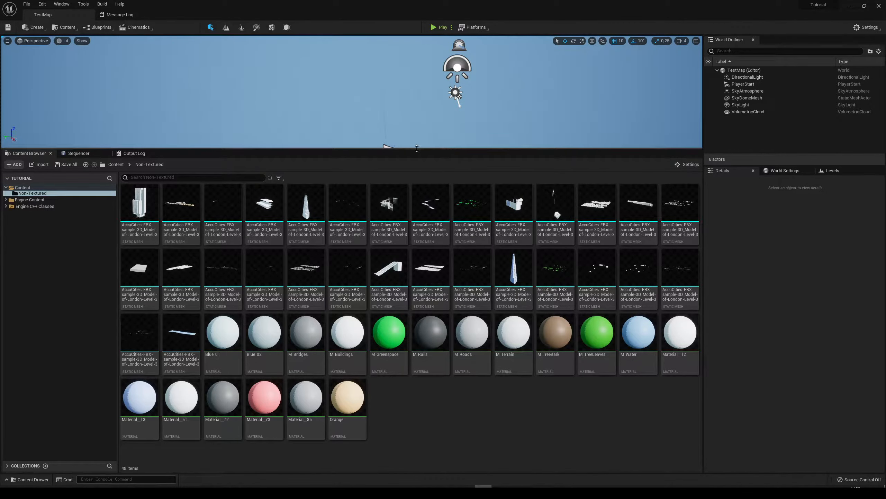
# Enlarge the viewport and place all 30 static meshes from the Non-Textured folder into the level.
pyautogui.moveTo(417, 149); pyautogui.dragTo(400, 271)
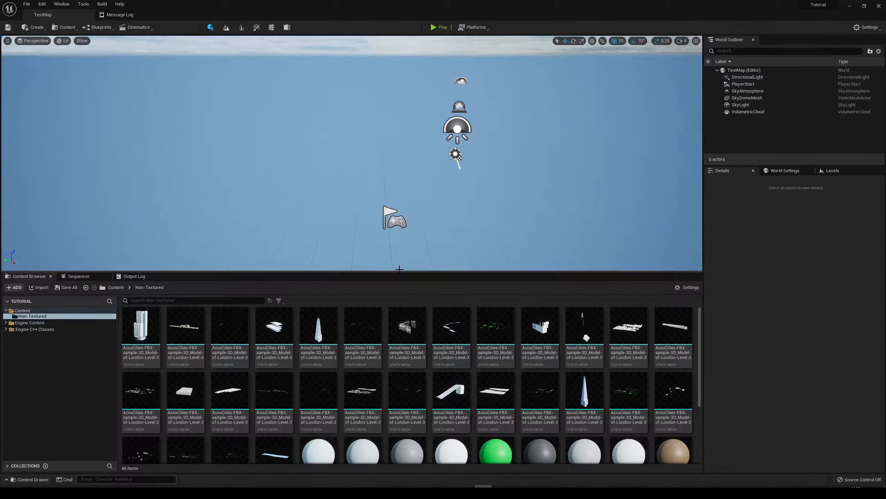
pyautogui.click(141, 327)
pyautogui.scroll(-2, 273, 380)
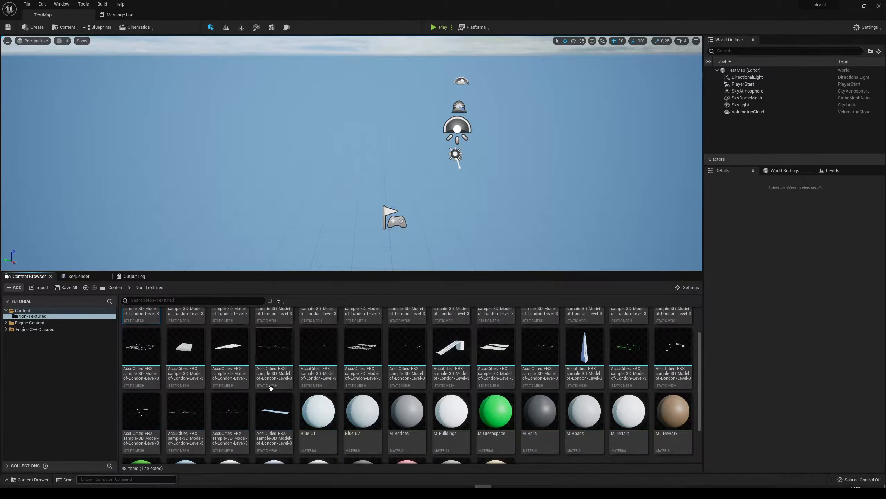
pyautogui.keyDown('shift'); pyautogui.click(273, 415); pyautogui.keyUp('shift')
pyautogui.scroll(1, 269, 394)
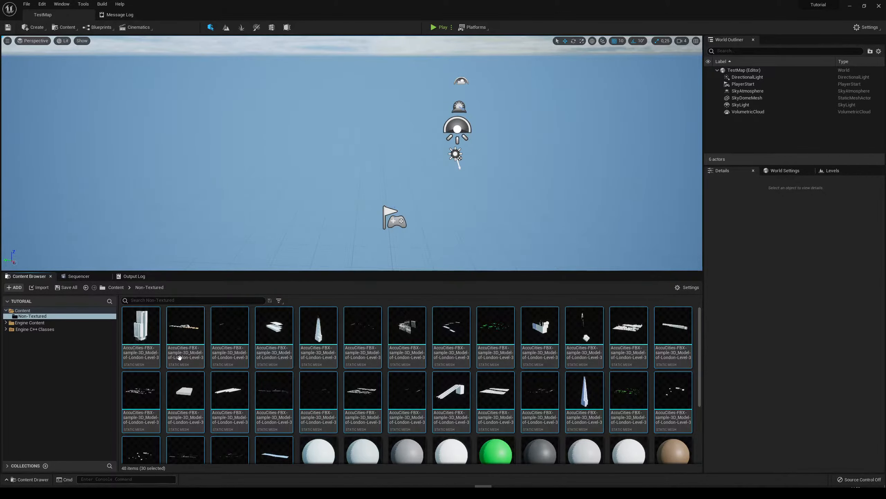
pyautogui.moveTo(370, 351); pyautogui.dragTo(408, 208)
pyautogui.moveTo(426, 254); pyautogui.dragTo(426, 253)
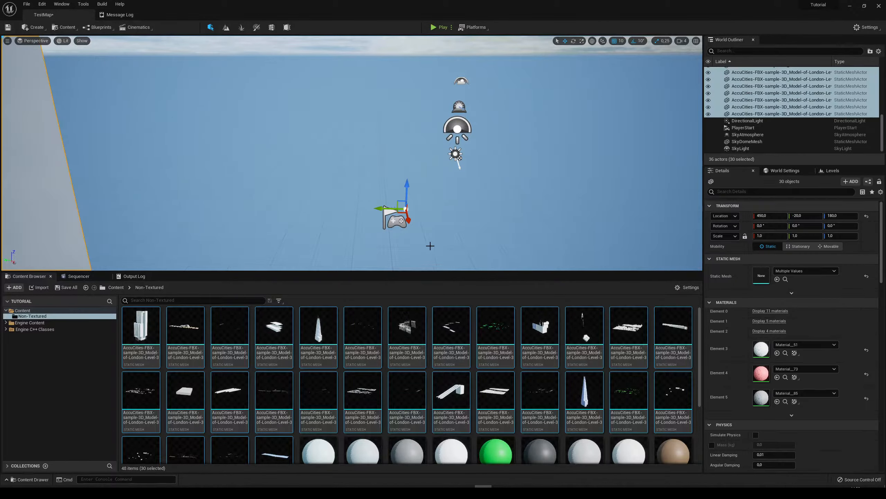
# Reset the location of all the placed meshes to 0, 0, 0.
pyautogui.moveTo(430, 246); pyautogui.dragTo(279, 252, button='right')
pyautogui.press('s')
pyautogui.moveTo(394, 209); pyautogui.dragTo(520, 204, button='right')
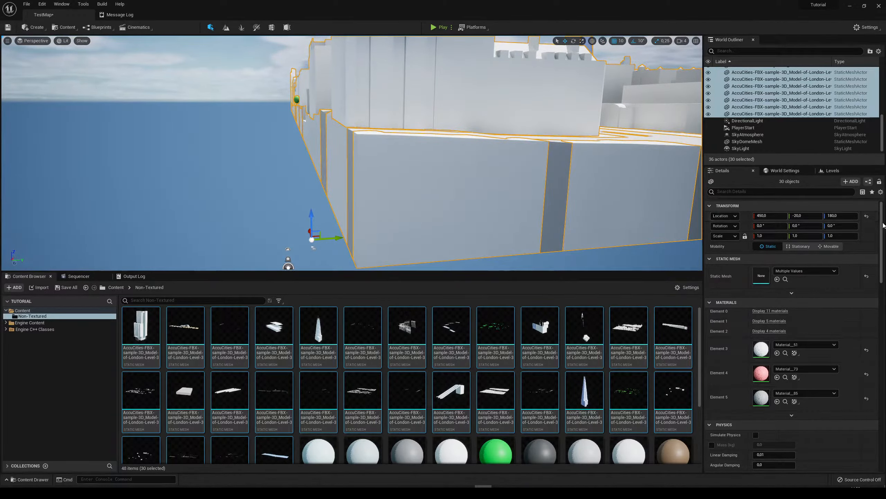
pyautogui.click(867, 217)
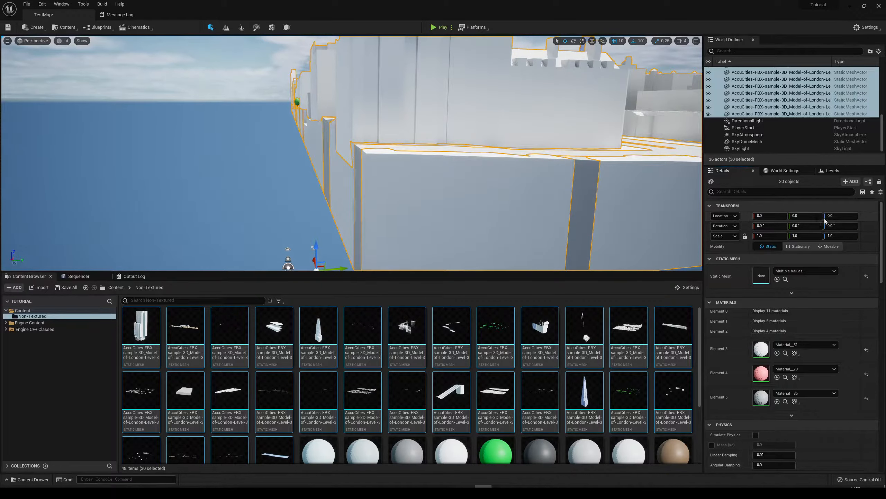
# Set the viewport camera speed to 8 and fly back to view the city model from above the river.
pyautogui.moveTo(412, 204); pyautogui.dragTo(379, 181, button='right')
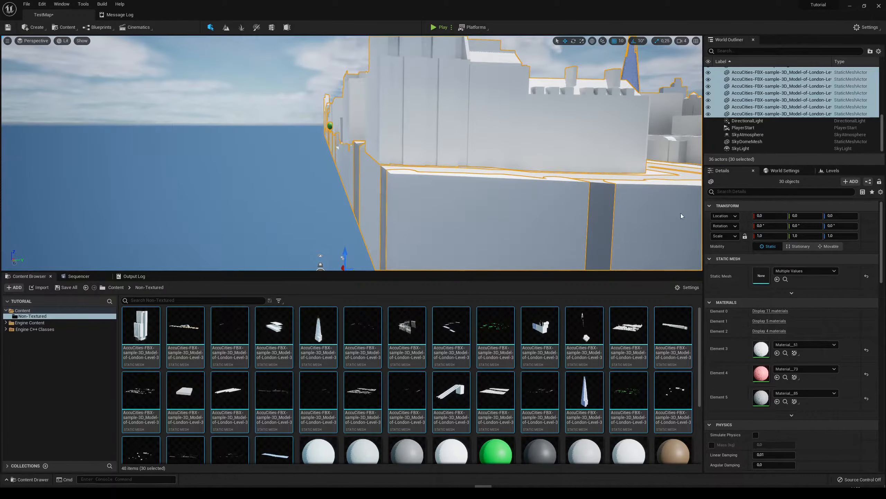
pyautogui.click(685, 41)
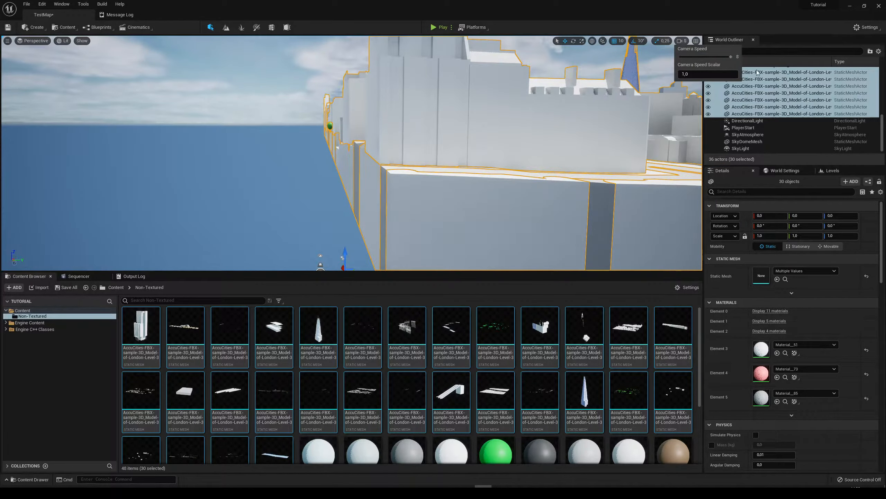
pyautogui.press('s')
pyautogui.moveTo(559, 132); pyautogui.dragTo(443, 204, button='right')
pyautogui.press('Escape')
pyautogui.press('s')
pyautogui.press('d')
# Select the water, bridge and building meshes in turn to examine them as separate objects.
pyautogui.click(439, 210)
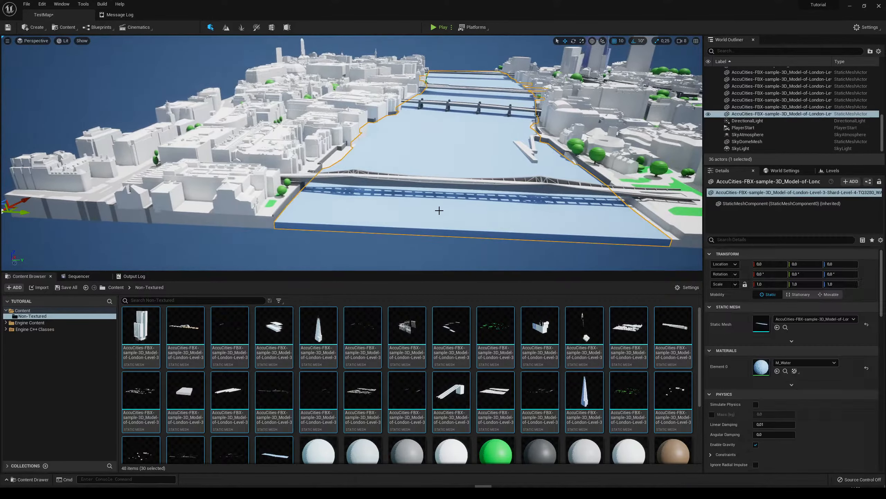
pyautogui.scroll(-5, 433, 174)
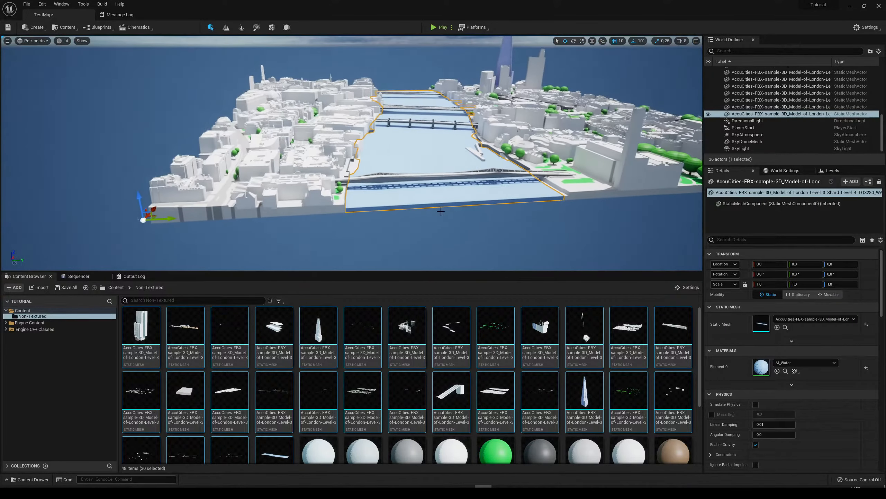
pyautogui.click(373, 178)
pyautogui.scroll(6, 425, 184)
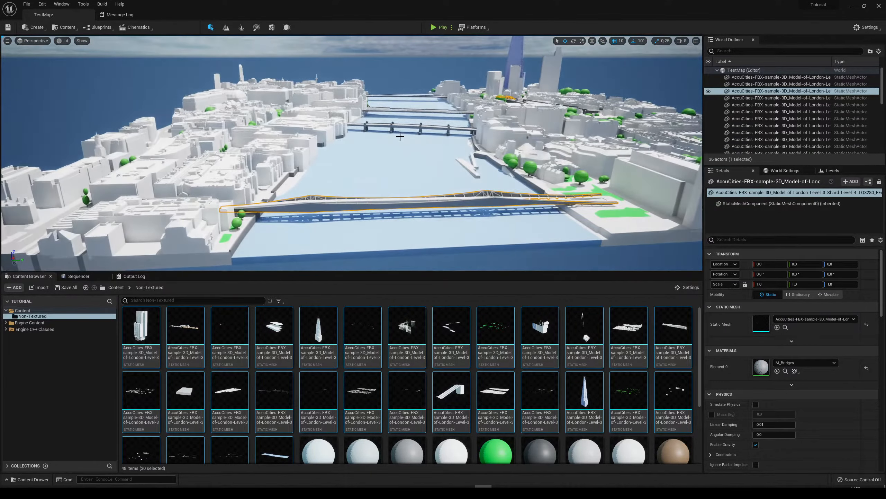
pyautogui.click(257, 158)
pyautogui.moveTo(257, 158); pyautogui.dragTo(349, 115, button='right')
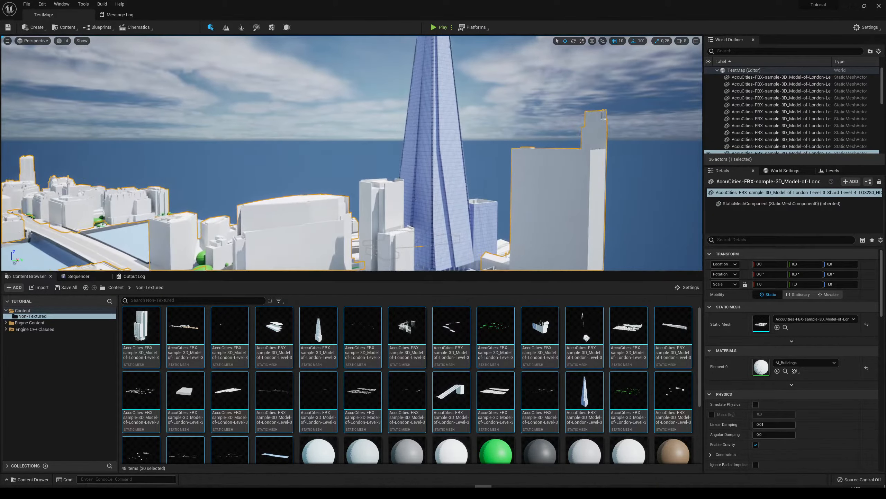
# Try moving the Shard tower mesh along the X axis away from the city, undo the move and clear the selection.
pyautogui.click(440, 157)
pyautogui.moveTo(440, 158); pyautogui.dragTo(428, 190, button='right')
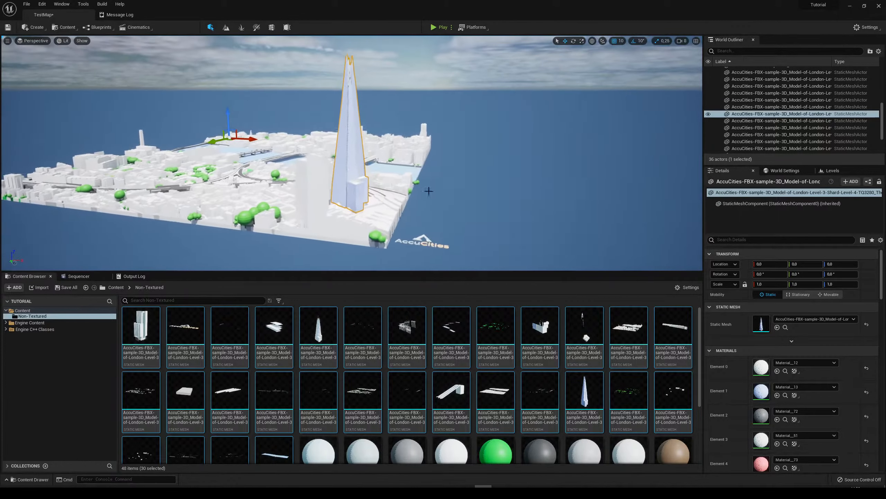
pyautogui.moveTo(252, 133); pyautogui.dragTo(259, 134, button='right')
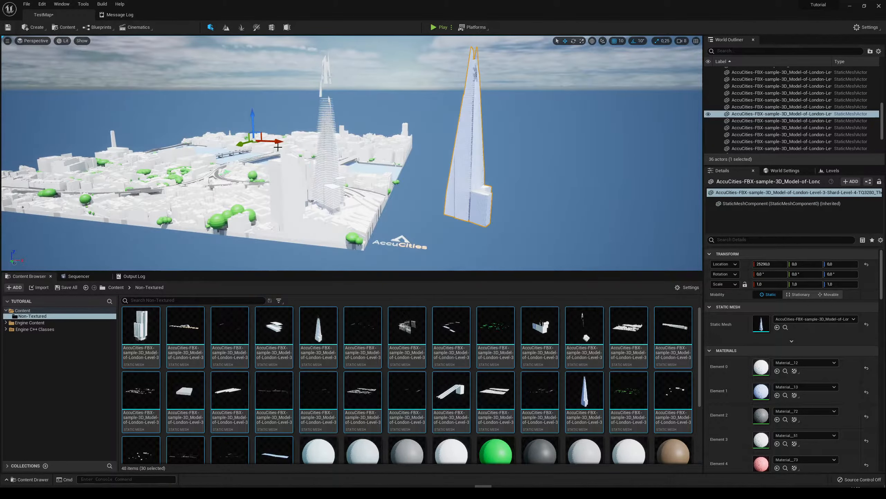
pyautogui.hotkey('ctrl', 'z')
pyautogui.click(426, 189)
pyautogui.moveTo(426, 189); pyautogui.dragTo(368, 183, button='right')
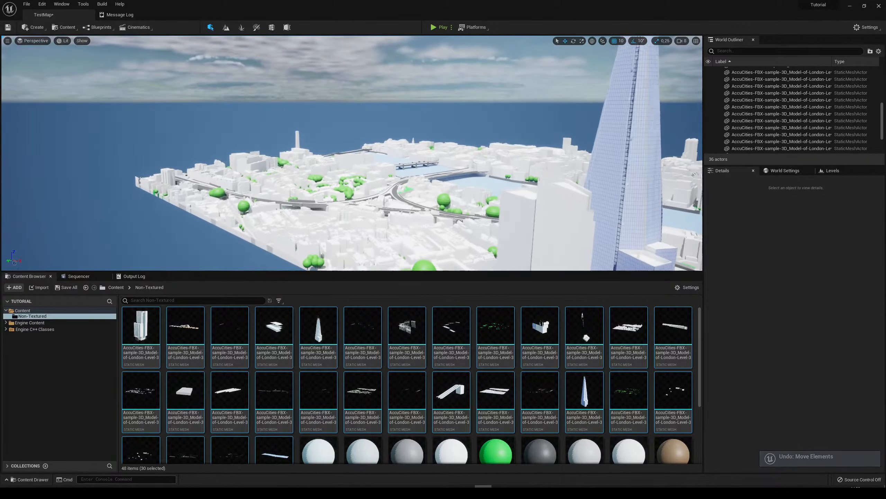
# Save the TestMap level with the placed city meshes.
pyautogui.click(66, 287)
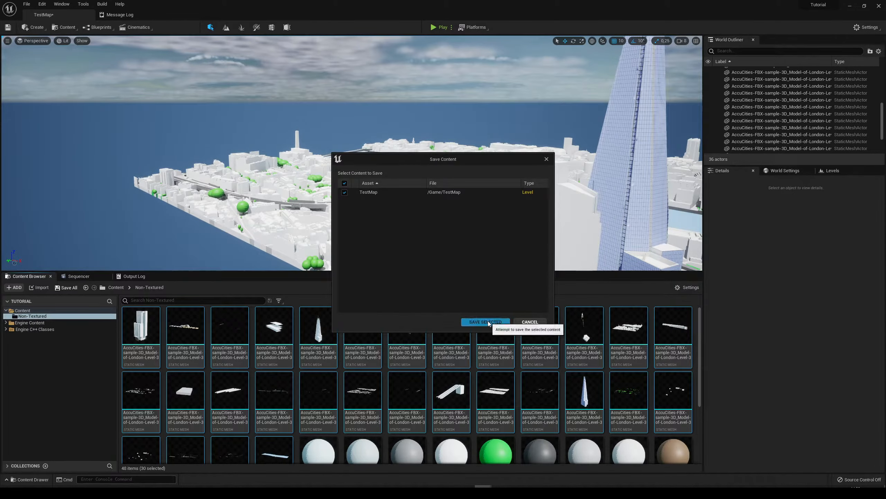
pyautogui.click(486, 322)
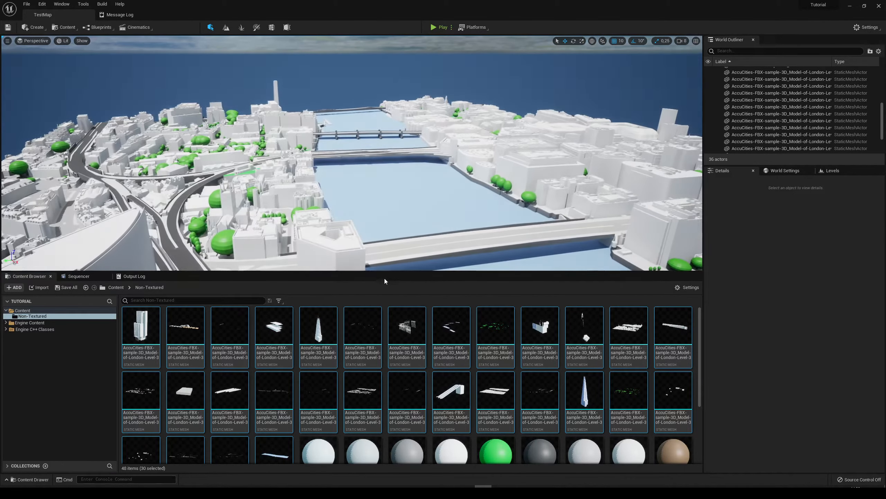
# Enlarge the viewport, select the river mesh and open its M_Water material for editing.
pyautogui.moveTo(378, 273); pyautogui.dragTo(380, 381)
pyautogui.moveTo(340, 211); pyautogui.dragTo(365, 239, button='right')
pyautogui.click(340, 212)
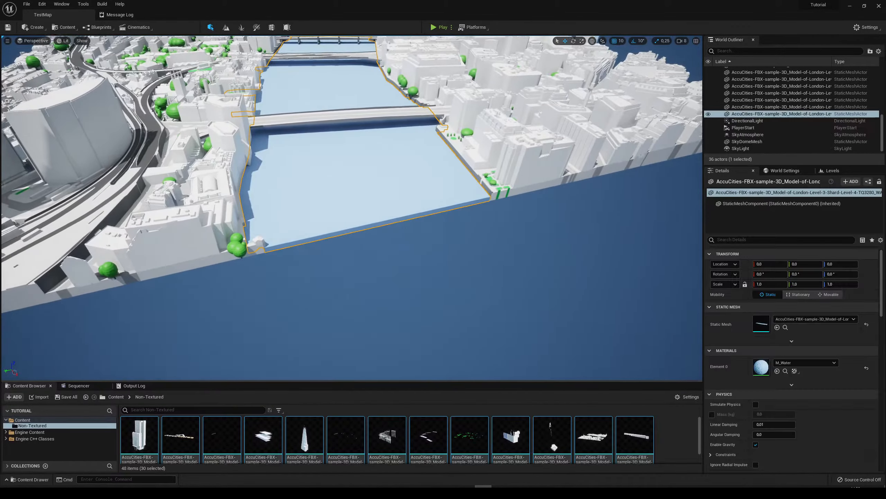
pyautogui.moveTo(341, 211); pyautogui.dragTo(362, 182, button='right')
pyautogui.press('w')
pyautogui.press('s')
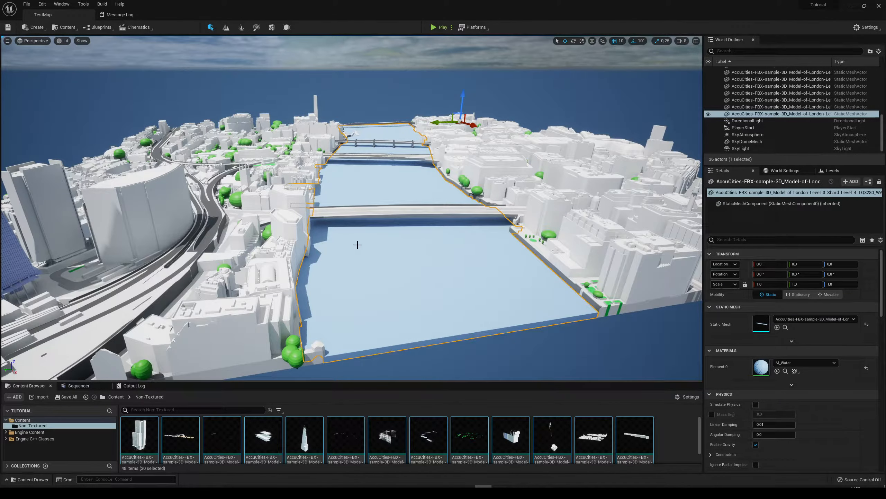
pyautogui.click(786, 371)
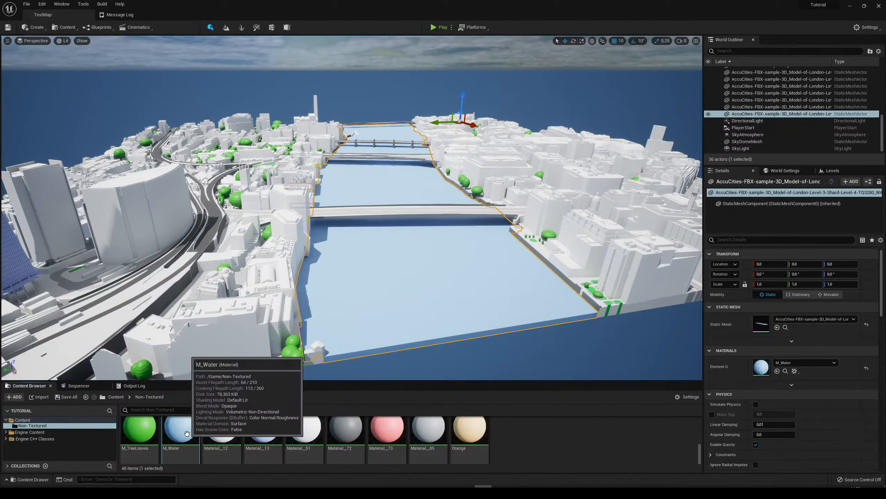
pyautogui.doubleClick(184, 436)
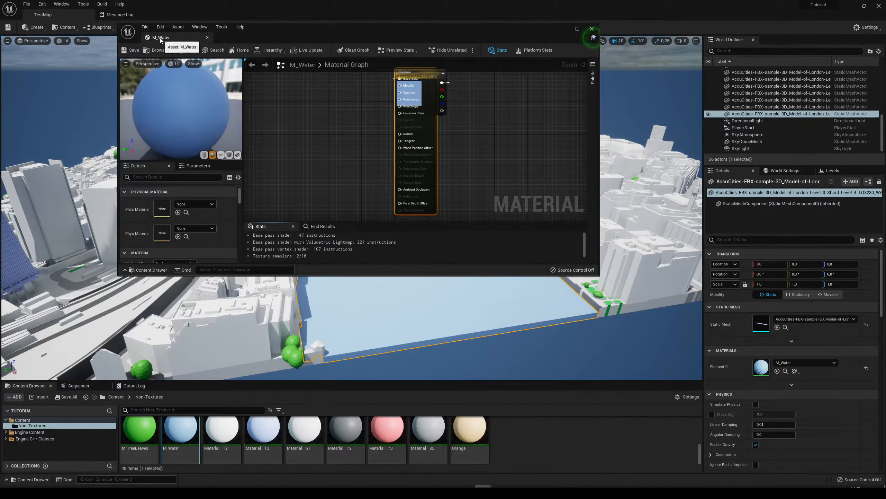
# Dock the M_Water editor in the main window and move the material node clear of the colour parameter.
pyautogui.moveTo(160, 37); pyautogui.dragTo(165, 14)
pyautogui.moveTo(351, 165); pyautogui.dragTo(431, 255, button='right')
pyautogui.scroll(2, 466, 211)
pyautogui.moveTo(519, 199); pyautogui.dragTo(660, 198)
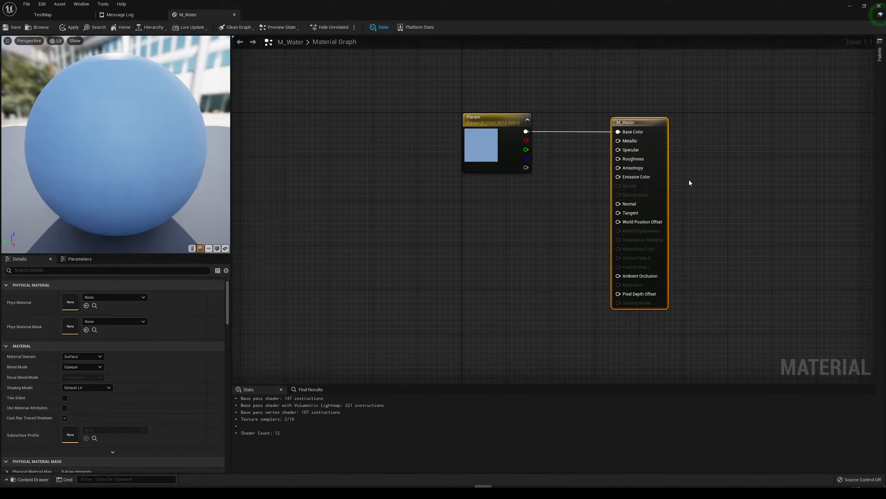
pyautogui.moveTo(454, 238); pyautogui.dragTo(436, 257, button='right')
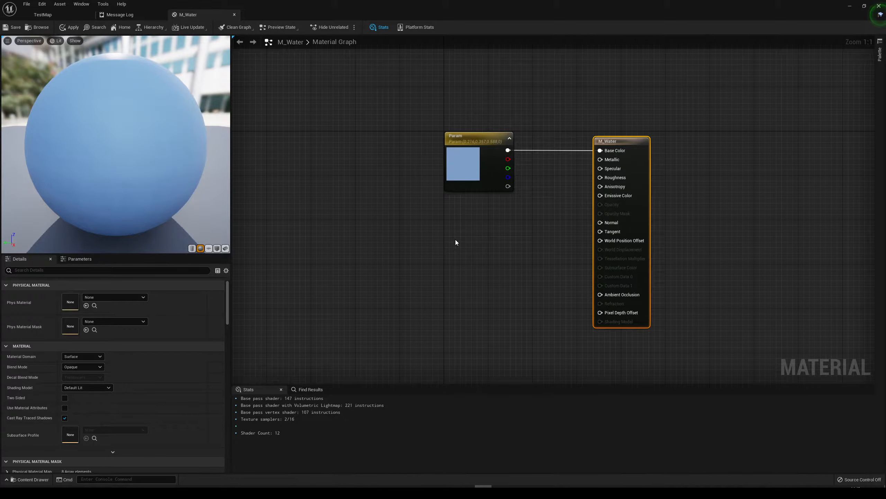
# Add a Constant node with value 0, connect it to M_Water's Roughness input and inspect the reflections on the preview sphere.
pyautogui.click(473, 227)
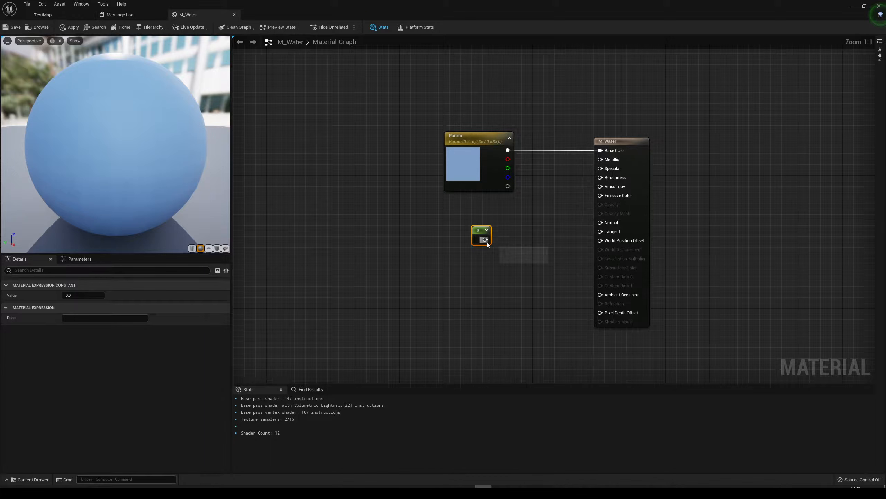
pyautogui.moveTo(485, 240); pyautogui.dragTo(523, 229)
pyautogui.moveTo(602, 180); pyautogui.dragTo(600, 178)
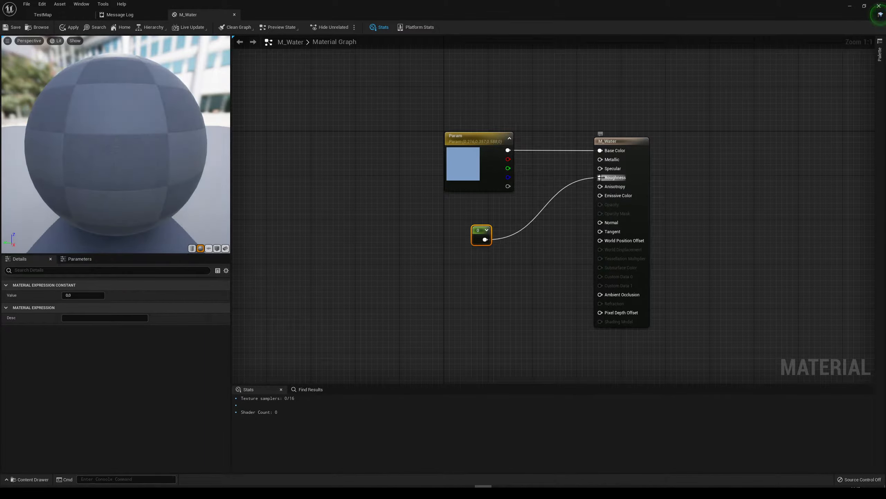
pyautogui.moveTo(147, 134)
pyautogui.mouseDown()
pyautogui.moveTo(55, 142)
pyautogui.moveTo(155, 134)
pyautogui.mouseUp()
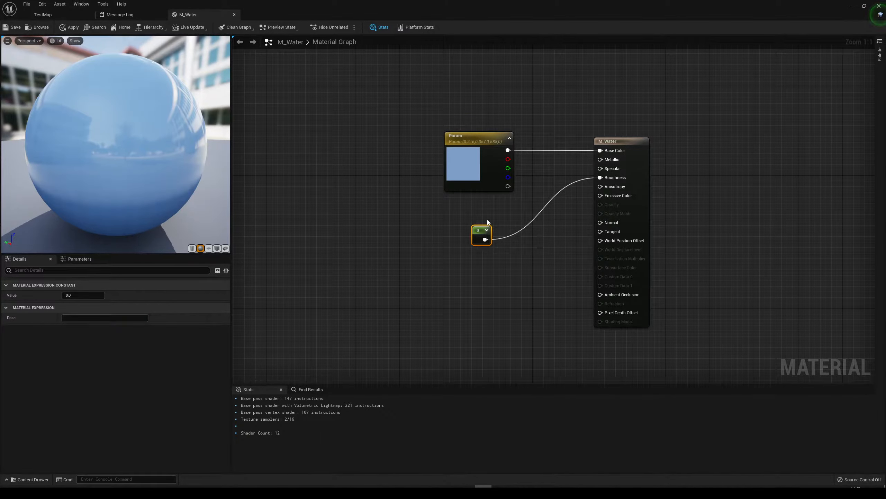
pyautogui.moveTo(444, 275); pyautogui.dragTo(442, 276)
pyautogui.click(442, 276)
pyautogui.moveTo(176, 146); pyautogui.dragTo(112, 145)
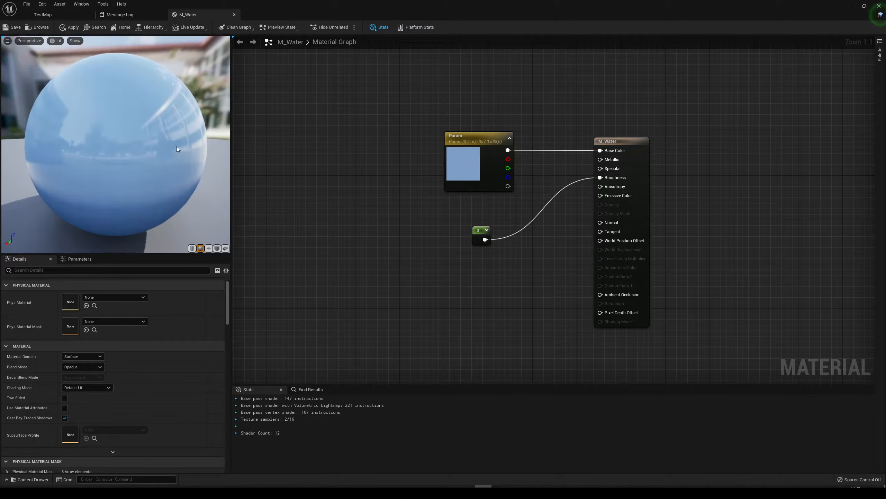
# Move the roughness constant down and connect a second Constant node with value 0 to M_Water's Specular input.
pyautogui.moveTo(477, 236); pyautogui.dragTo(477, 258)
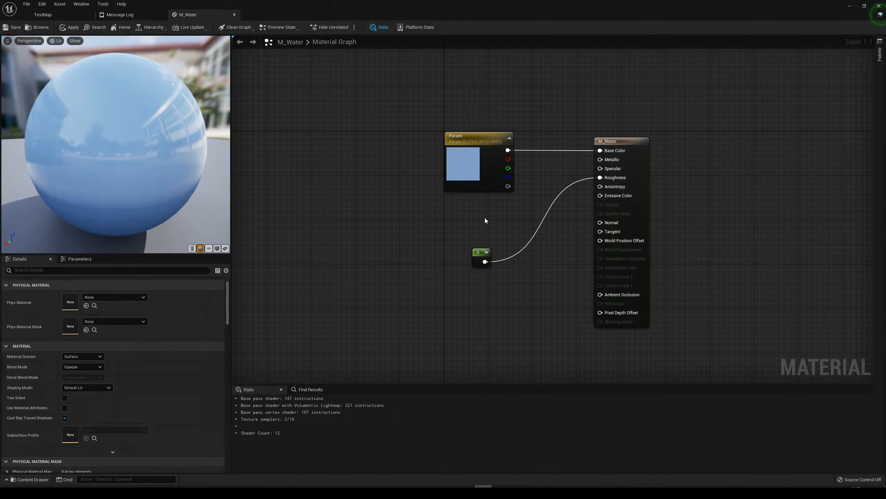
pyautogui.click(471, 220)
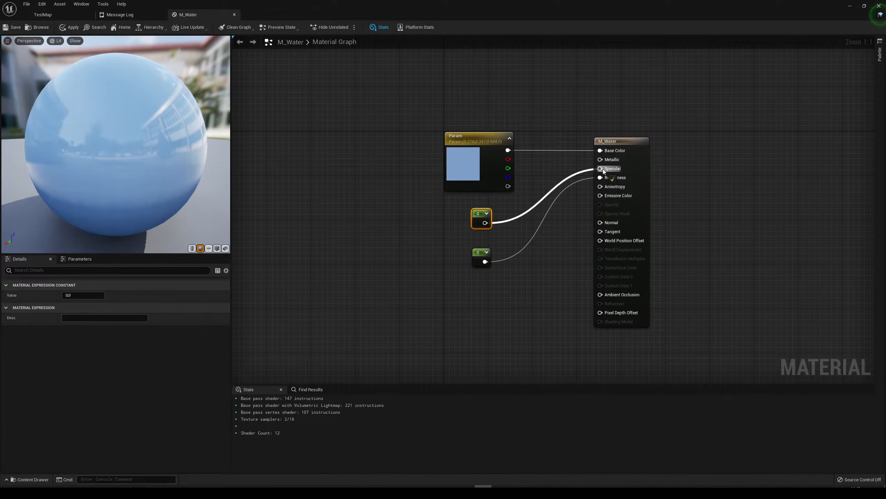
pyautogui.moveTo(602, 169); pyautogui.dragTo(602, 169)
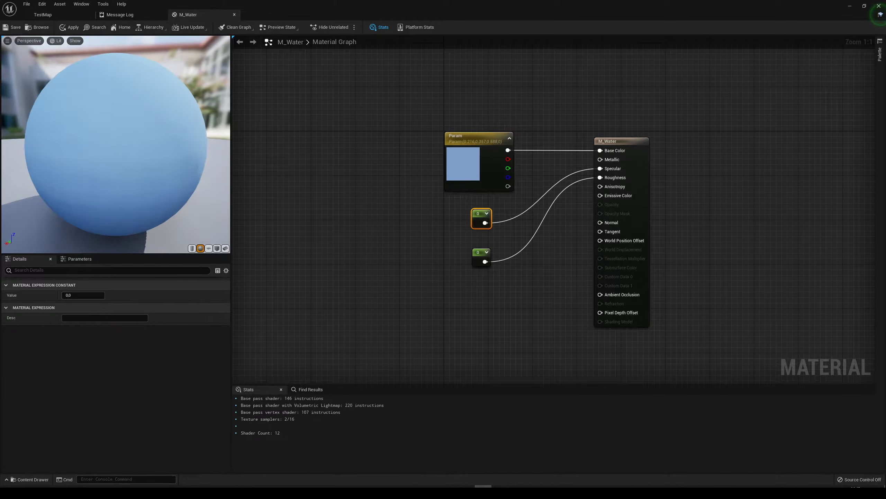
pyautogui.moveTo(116, 144); pyautogui.dragTo(190, 143)
# Set the Constant feeding M_Water's Specular input to 1 and inspect the reflections around the preview sphere.
pyautogui.click(89, 296)
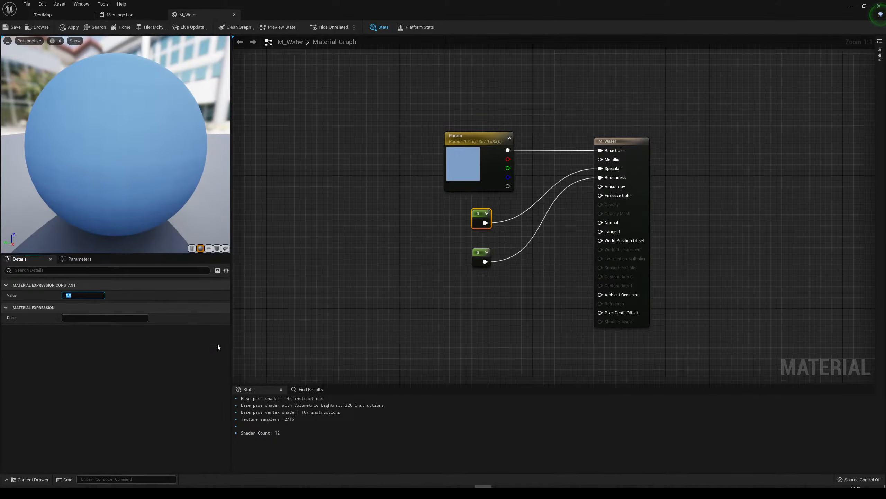
pyautogui.write('1')
pyautogui.press('Return')
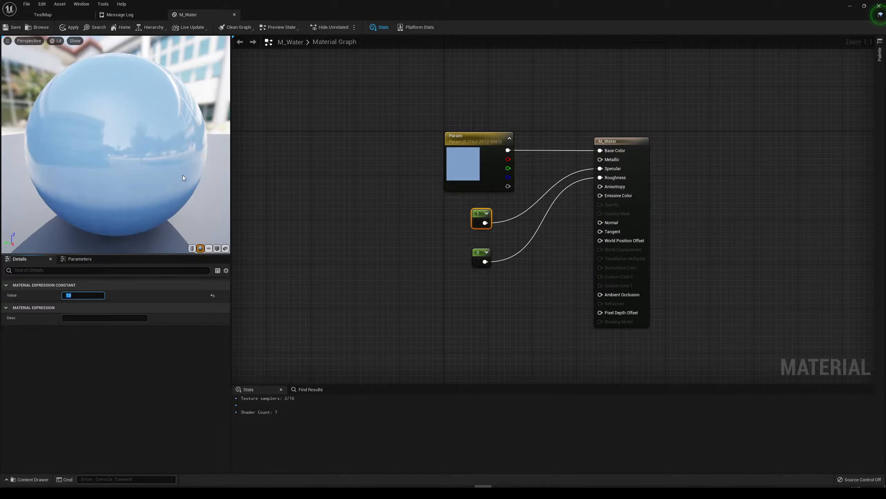
pyautogui.moveTo(182, 174); pyautogui.dragTo(64, 174)
pyautogui.moveTo(116, 159); pyautogui.dragTo(172, 158)
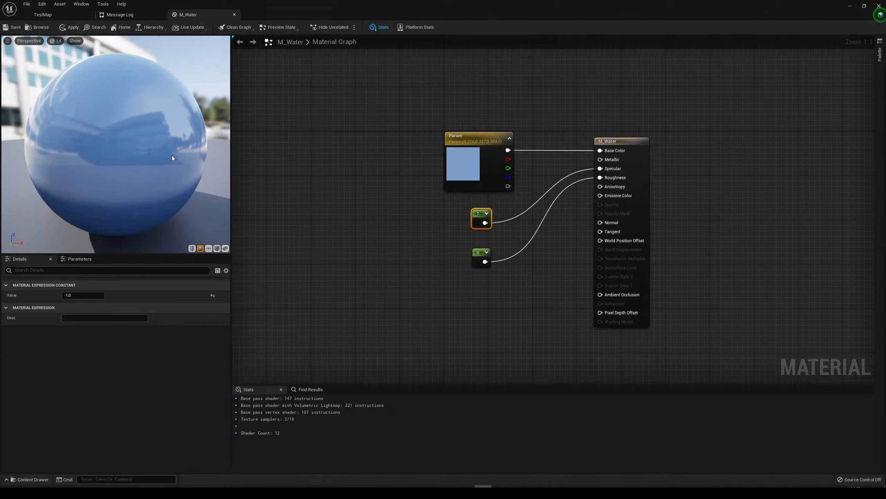
# Apply and save the M_Water material, then close its editor and the Message Log to return to the level.
pyautogui.click(69, 27)
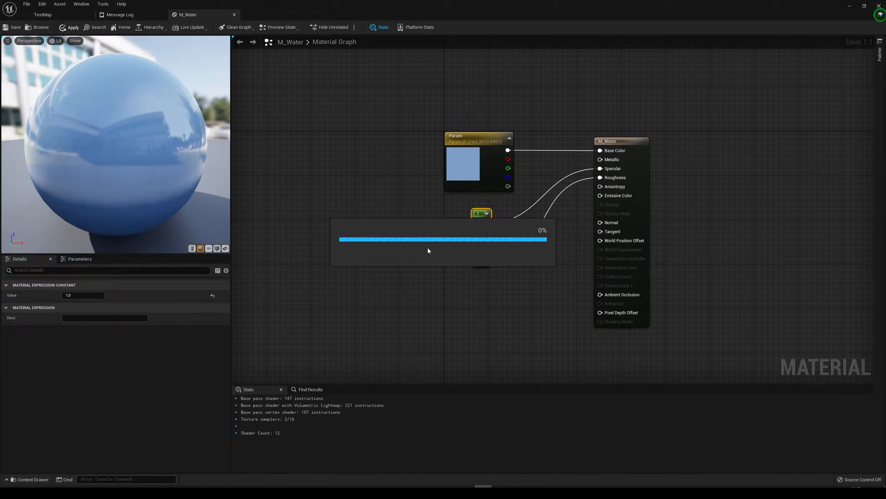
pyautogui.click(3, 28)
pyautogui.click(234, 15)
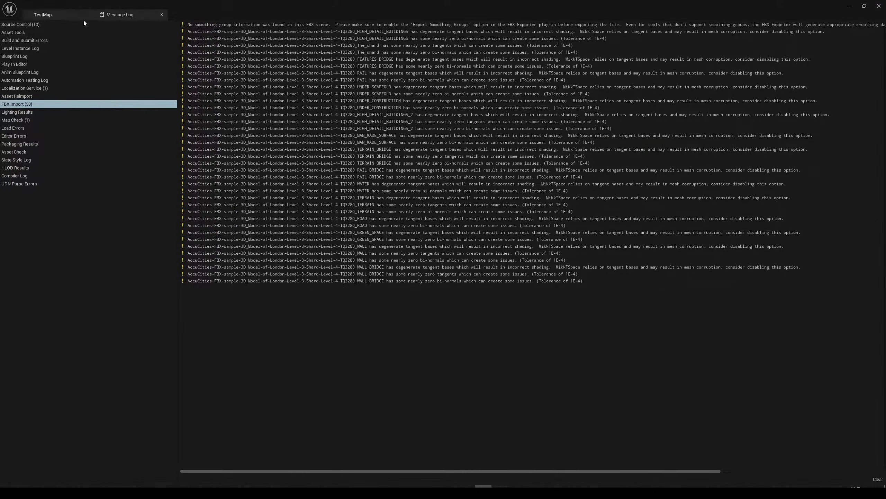
pyautogui.click(160, 15)
# Fly over the river and its bridges to examine the water's reflections from several heights and distances.
pyautogui.moveTo(360, 191); pyautogui.dragTo(147, 213, button='right')
pyautogui.press('Escape')
pyautogui.press('s')
pyautogui.moveTo(354, 236); pyautogui.dragTo(363, 274, button='right')
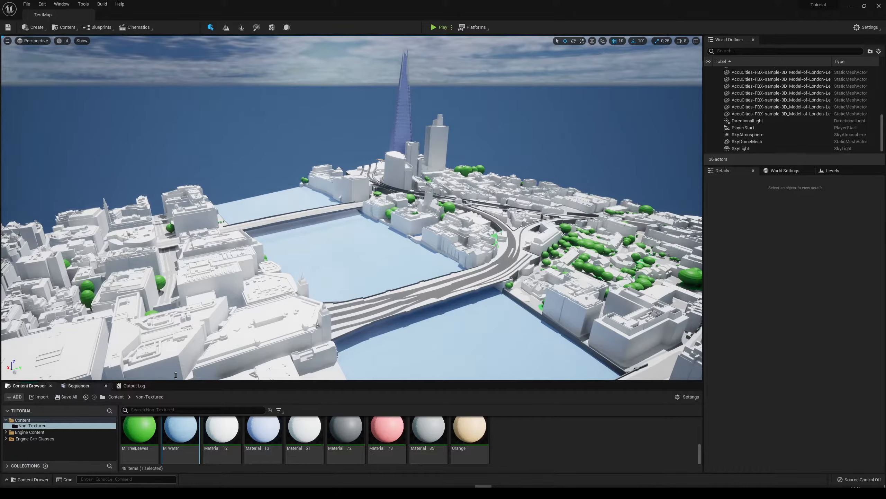
pyautogui.moveTo(272, 258); pyautogui.dragTo(280, 224, button='right')
pyautogui.press('w')
pyautogui.press('s')
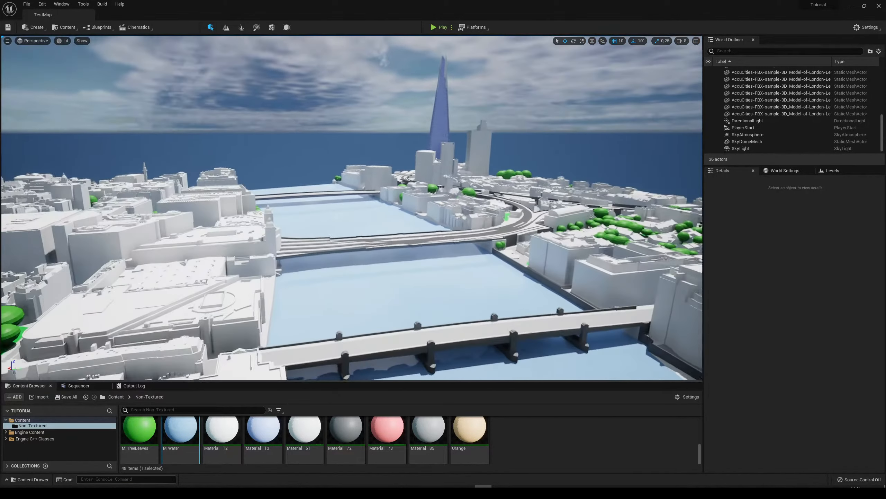
pyautogui.press('w')
pyautogui.moveTo(512, 297); pyautogui.dragTo(555, 287, button='right')
pyautogui.press('s')
pyautogui.press('s')
pyautogui.press('s')
pyautogui.press('w')
pyautogui.press('d')
pyautogui.moveTo(479, 265); pyautogui.dragTo(441, 254, button='right')
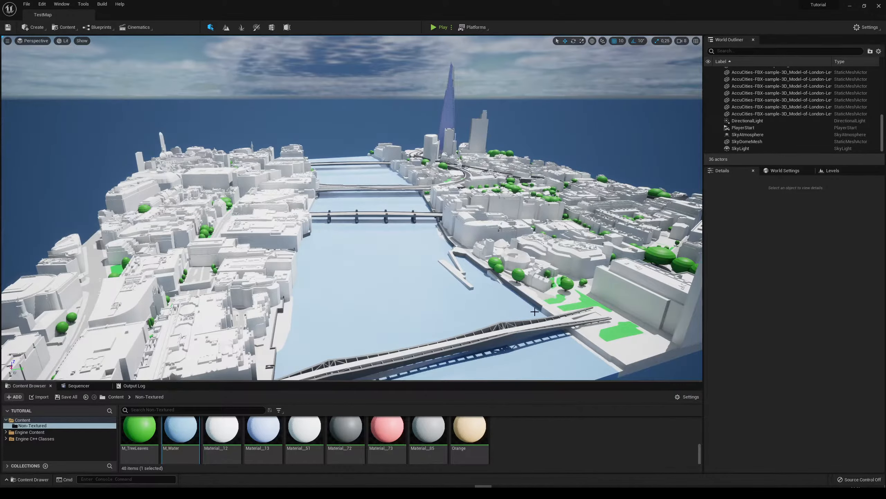
pyautogui.press('w')
pyautogui.moveTo(535, 311); pyautogui.dragTo(545, 314, button='right')
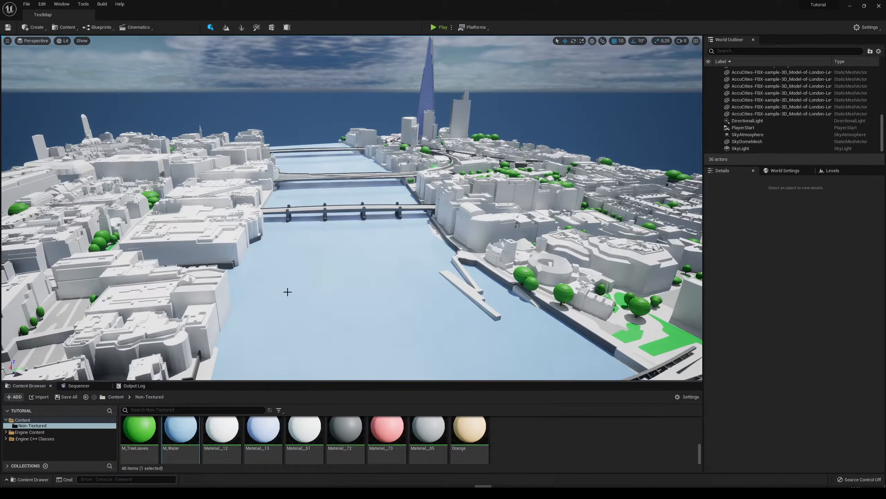
pyautogui.press('w')
pyautogui.moveTo(435, 297); pyautogui.dragTo(437, 291, button='right')
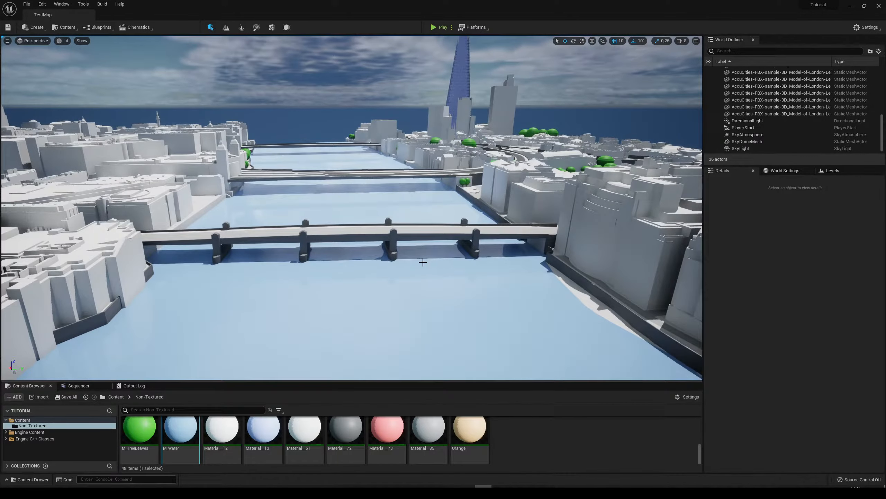
pyautogui.press('w')
pyautogui.moveTo(362, 242); pyautogui.dragTo(388, 277, button='right')
pyautogui.press('s')
pyautogui.press('d')
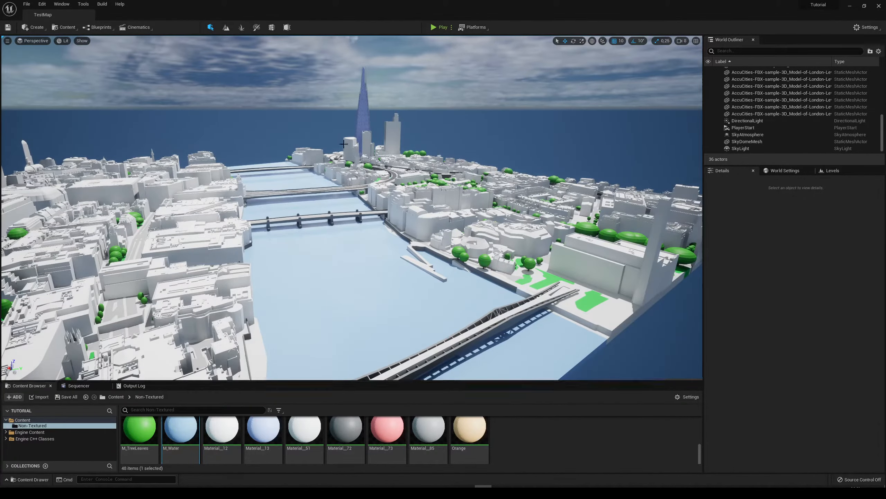
pyautogui.press('w')
pyautogui.moveTo(354, 170)
pyautogui.mouseDown(button='right')
pyautogui.moveTo(307, 168)
pyautogui.moveTo(354, 169)
pyautogui.mouseUp(button='right')
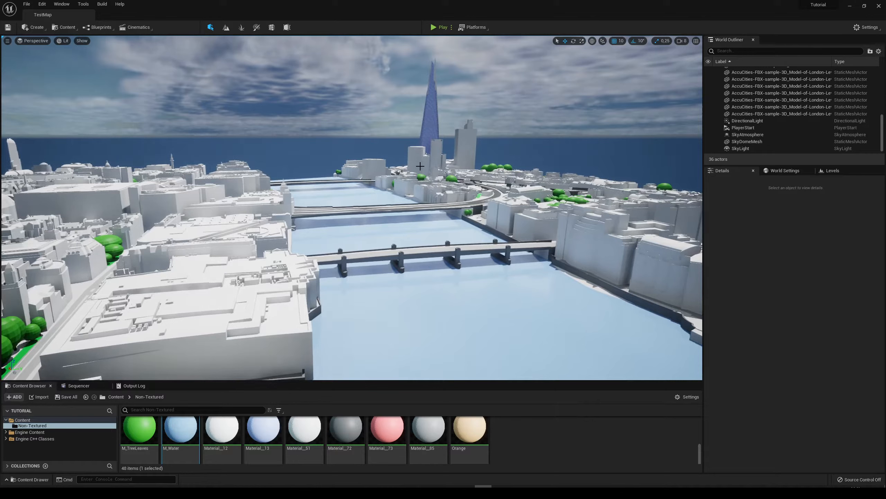
# Open the project settings and search for distance field options to check mesh distance field generation.
pyautogui.click(857, 27)
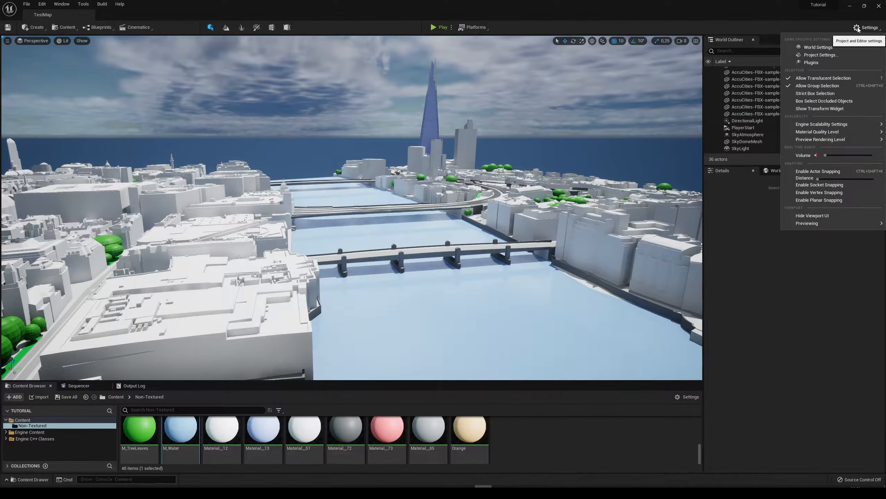
pyautogui.click(818, 55)
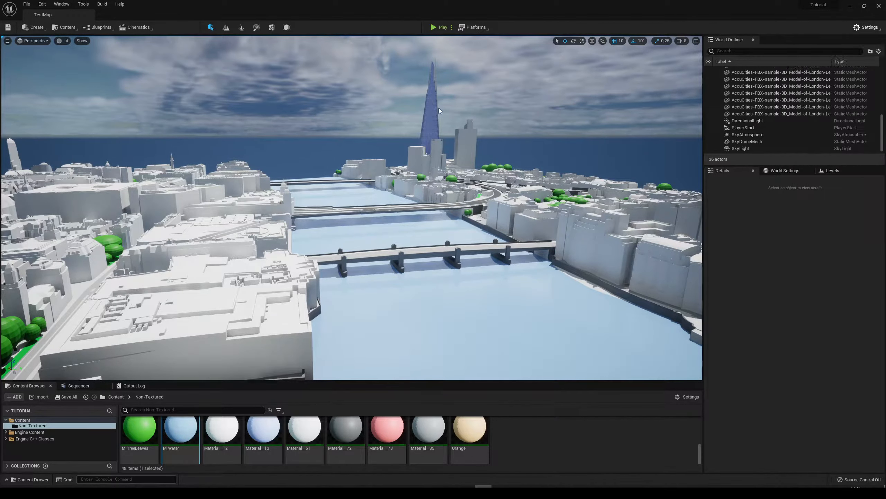
pyautogui.write('distna')
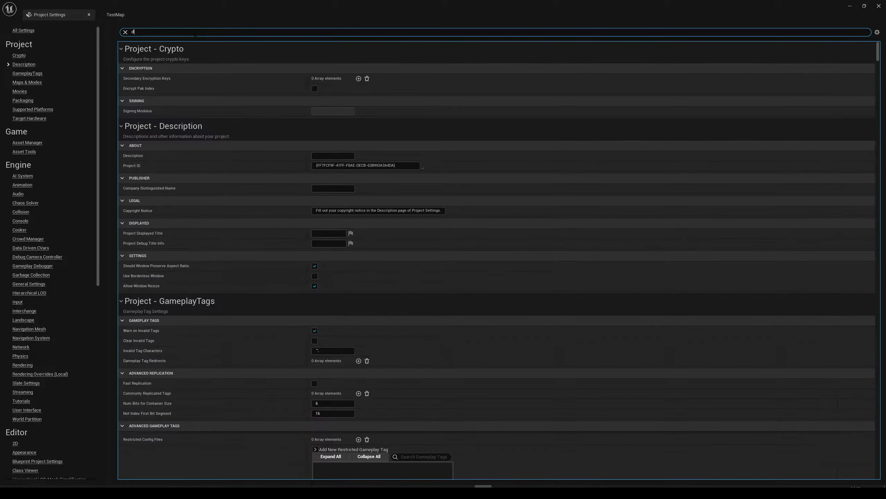
pyautogui.press('BackSpace')
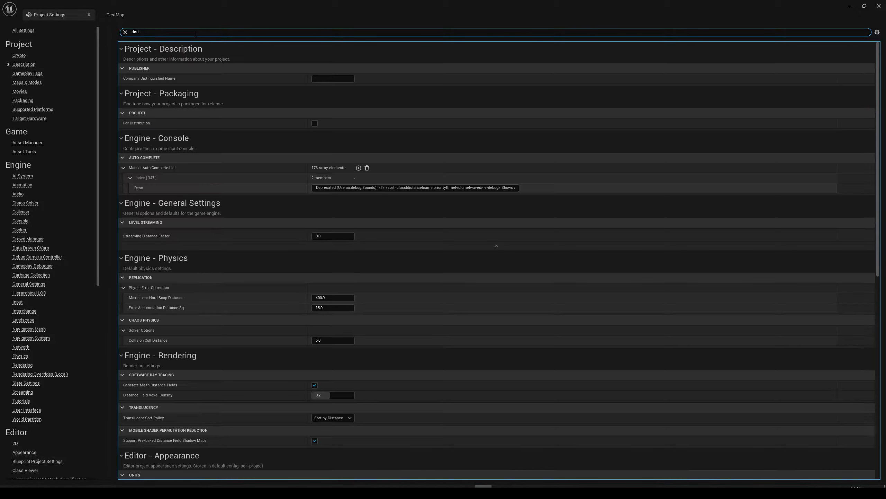
pyautogui.write('ance fie')
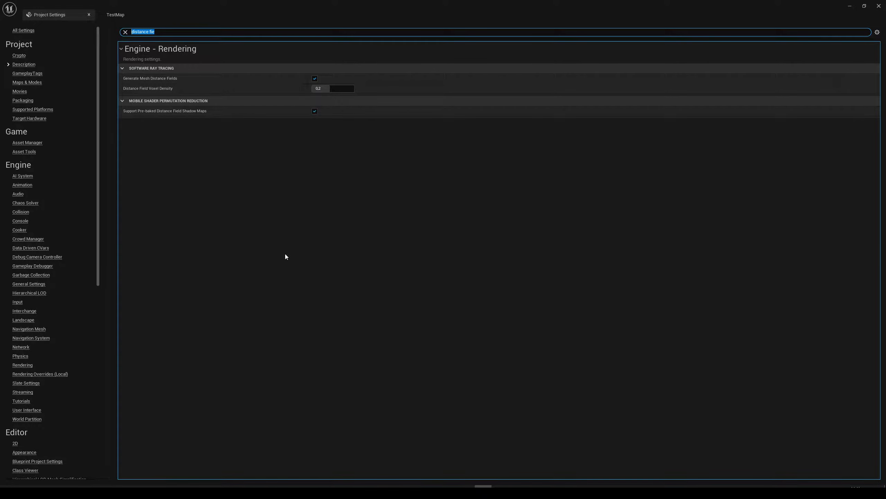
# Search the project settings for Lumen, check the Software Ray Tracing Mode options, and close the settings.
pyautogui.write('lumen')
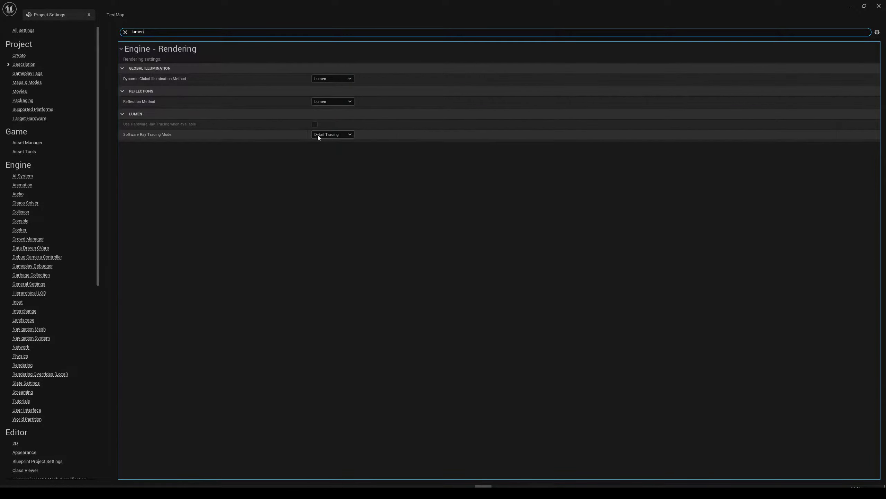
pyautogui.click(345, 135)
pyautogui.click(331, 177)
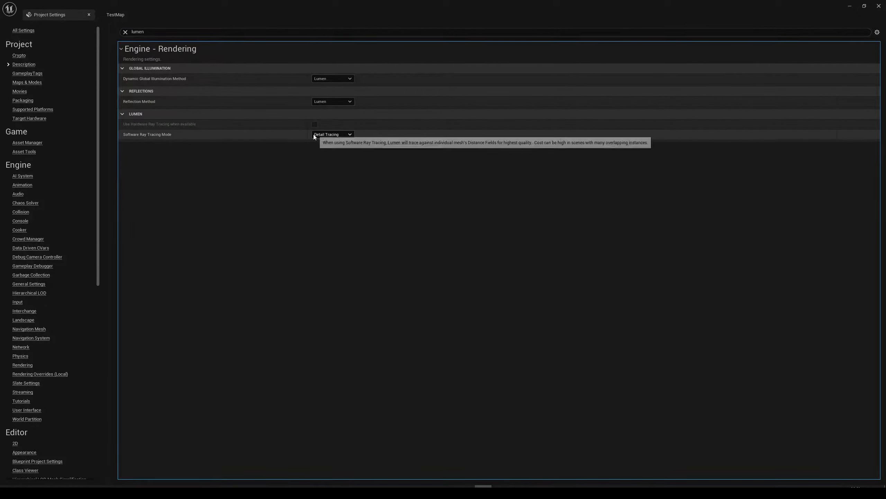
pyautogui.click(89, 16)
# Place a Post Process Volume on the river surface near the bridges.
pyautogui.moveTo(239, 244)
pyautogui.mouseDown(button='right')
pyautogui.moveTo(245, 279)
pyautogui.moveTo(240, 244)
pyautogui.mouseUp(button='right')
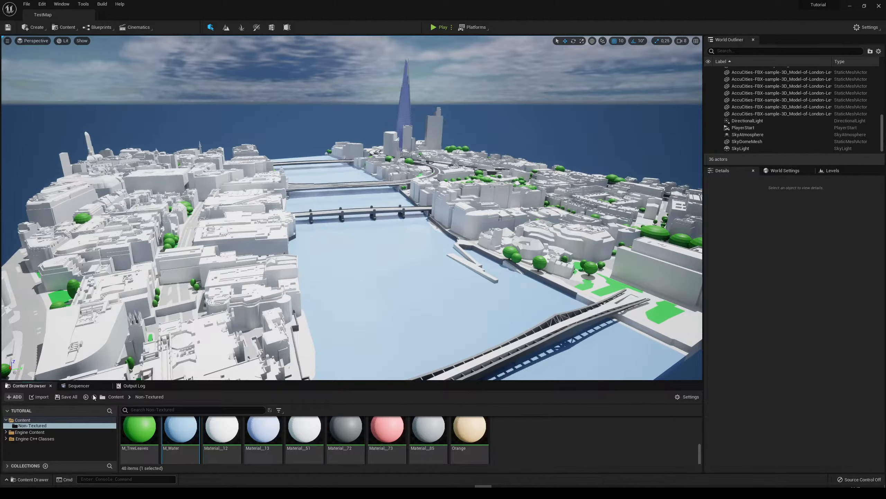
pyautogui.moveTo(681, 82)
pyautogui.mouseDown(button='right')
pyautogui.moveTo(677, 56)
pyautogui.moveTo(665, 78)
pyautogui.moveTo(681, 65)
pyautogui.mouseUp(button='right')
pyautogui.press('w')
pyautogui.moveTo(148, 76); pyautogui.dragTo(150, 76, button='right')
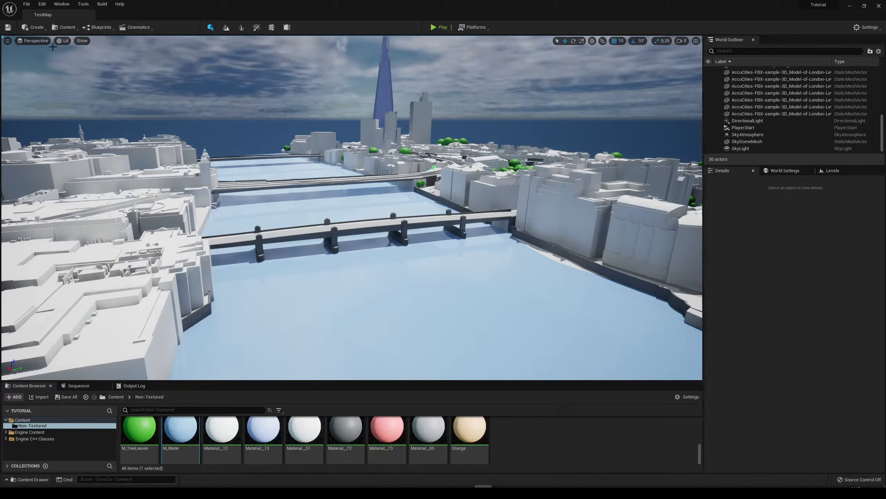
pyautogui.click(35, 28)
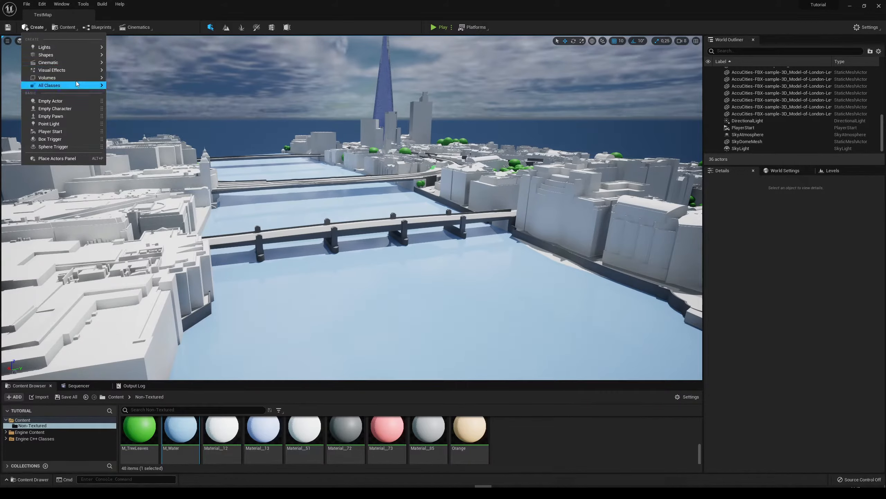
pyautogui.moveTo(59, 77)
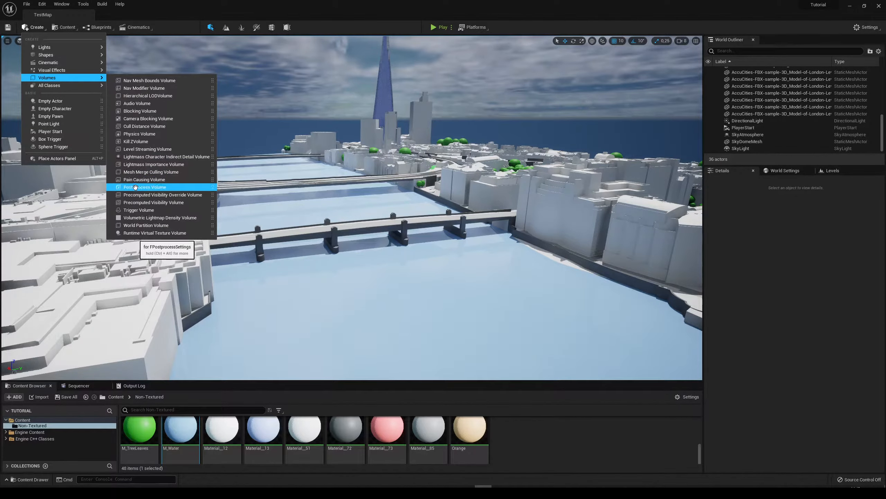
pyautogui.moveTo(135, 187); pyautogui.dragTo(388, 285)
# Raise the Post Process Volume above the city to a Z location of about 11740.
pyautogui.moveTo(410, 276); pyautogui.dragTo(401, 269, button='right')
pyautogui.press('s')
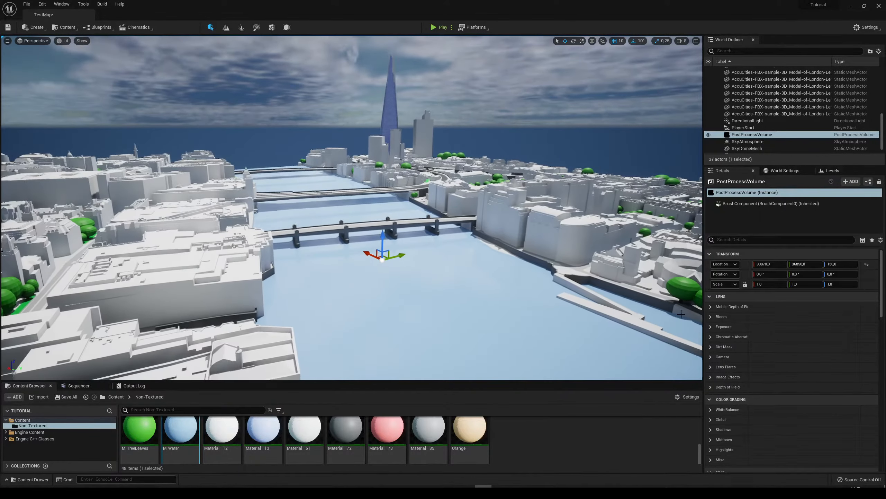
pyautogui.press('w')
pyautogui.moveTo(361, 85)
pyautogui.mouseDown(button='right')
pyautogui.moveTo(359, 65)
pyautogui.moveTo(386, 105)
pyautogui.moveTo(386, 86)
pyautogui.moveTo(354, 79)
pyautogui.mouseUp(button='right')
pyautogui.press('s')
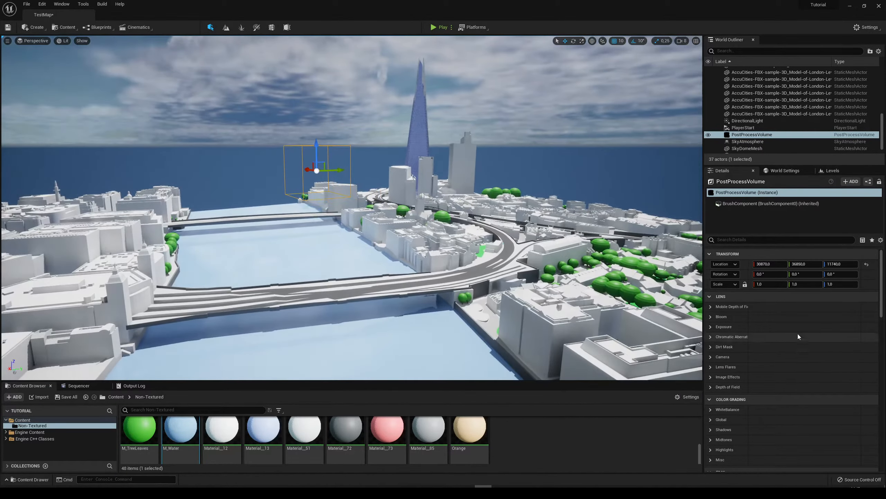
# Enable Infinite Extent (Unbound) for the Post Process Volume and view the river with it.
pyautogui.scroll(-15, 794, 339)
pyautogui.scroll(-3, 796, 347)
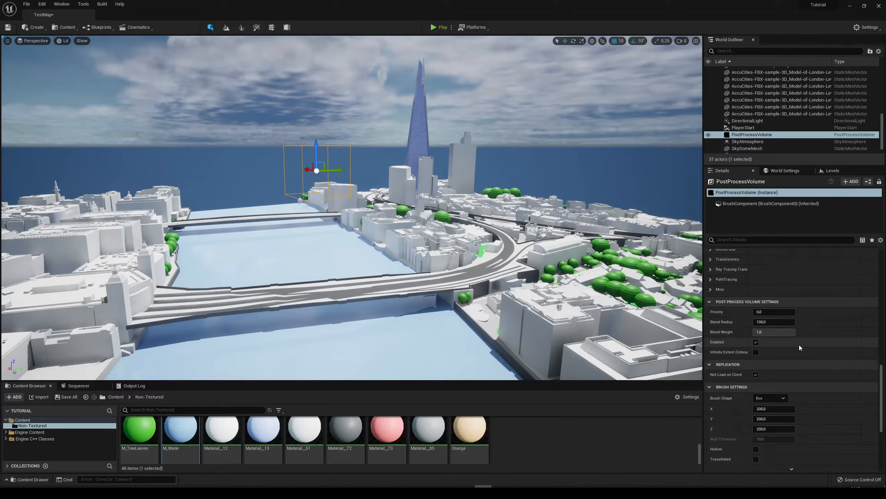
pyautogui.click(756, 353)
pyautogui.moveTo(356, 227); pyautogui.dragTo(312, 229, button='right')
pyautogui.press('s')
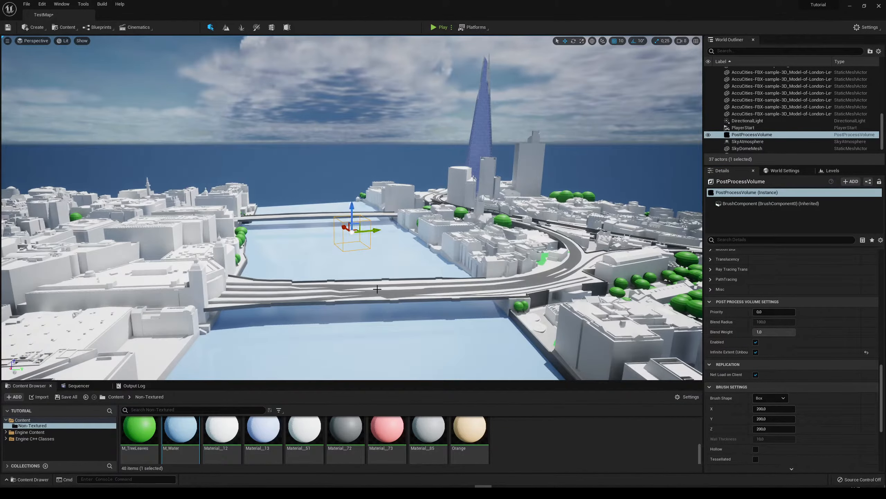
pyautogui.press('s')
pyautogui.moveTo(378, 289); pyautogui.dragTo(409, 294, button='right')
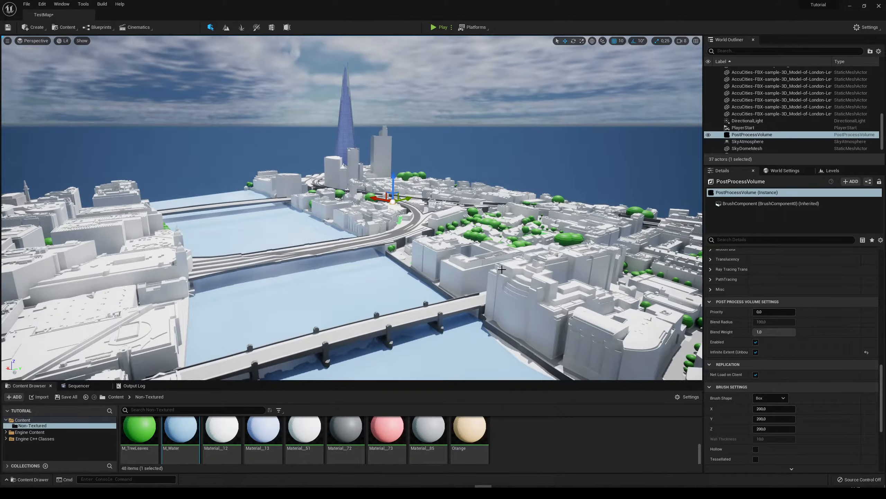
# Override the volume's Lumen Global Illumination Final Gather Quality and Lumen Reflections Quality, setting both to 2.0.
pyautogui.scroll(2, 884, 386)
pyautogui.scroll(5, 885, 386)
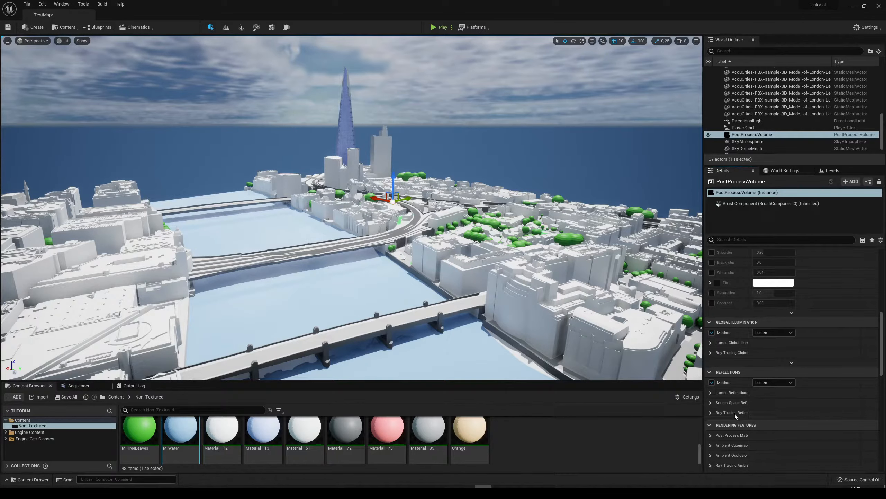
pyautogui.click(710, 343)
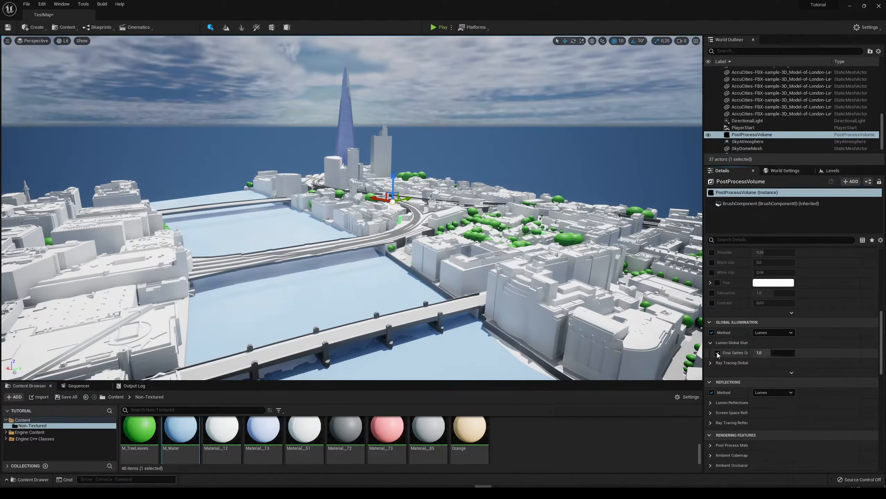
pyautogui.click(718, 353)
pyautogui.moveTo(751, 353); pyautogui.dragTo(763, 353)
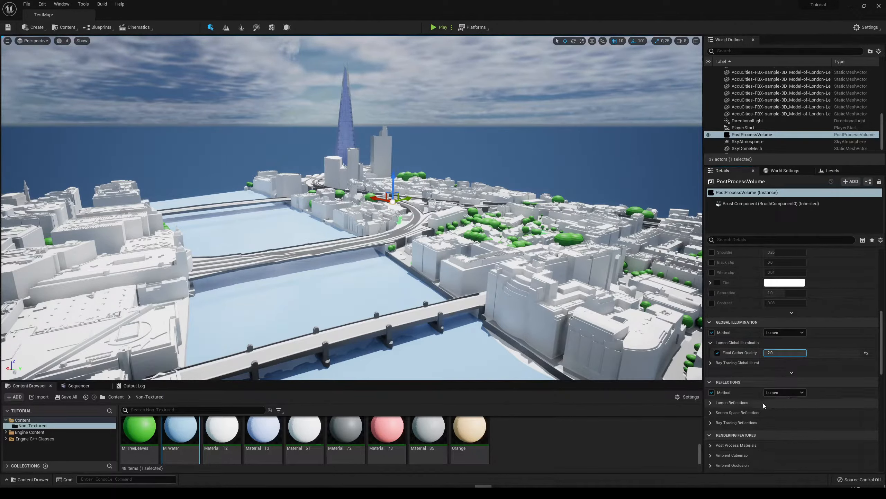
pyautogui.click(710, 403)
pyautogui.click(717, 413)
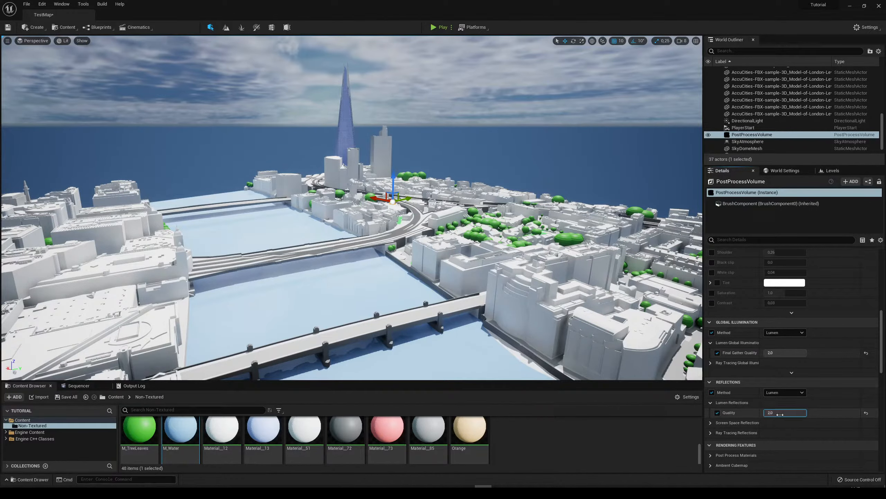
# Deselect the volume and fly back and forth over the river to examine the bridge reflections and lighting.
pyautogui.press('w')
pyautogui.moveTo(496, 265); pyautogui.dragTo(508, 281, button='right')
pyautogui.press('s')
pyautogui.press('Escape')
pyautogui.press('w')
pyautogui.press('s')
pyautogui.press('w')
pyautogui.press('w')
pyautogui.press('s')
pyautogui.press('w')
pyautogui.press('s')
pyautogui.press('w')
pyautogui.press('s')
pyautogui.press('w')
pyautogui.press('s')
pyautogui.moveTo(359, 262); pyautogui.dragTo(358, 262, button='right')
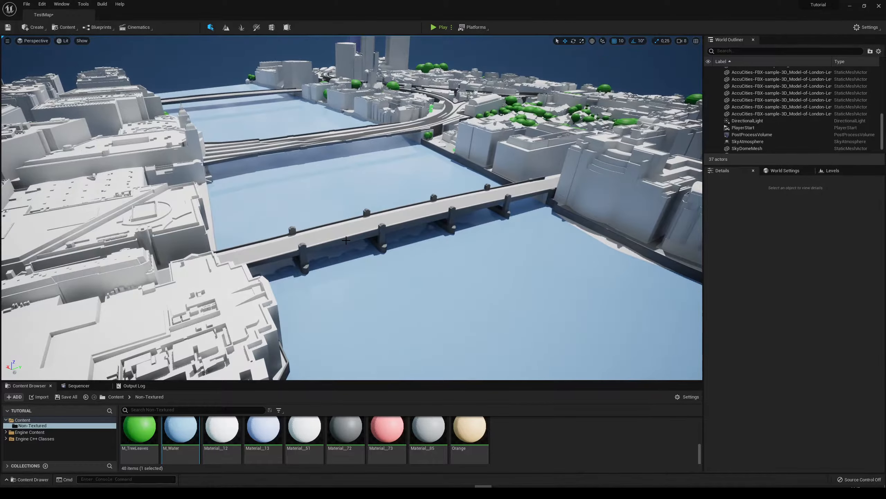
# Open the static mesh asset used by the road bridge over the river and dock its editor beside the TestMap level.
pyautogui.scroll(3, 363, 185)
pyautogui.click(381, 233)
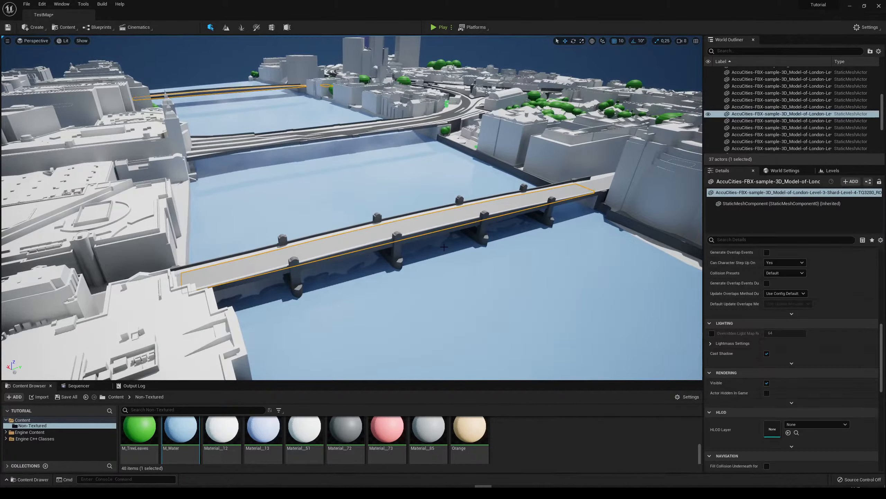
pyautogui.scroll(10, 745, 344)
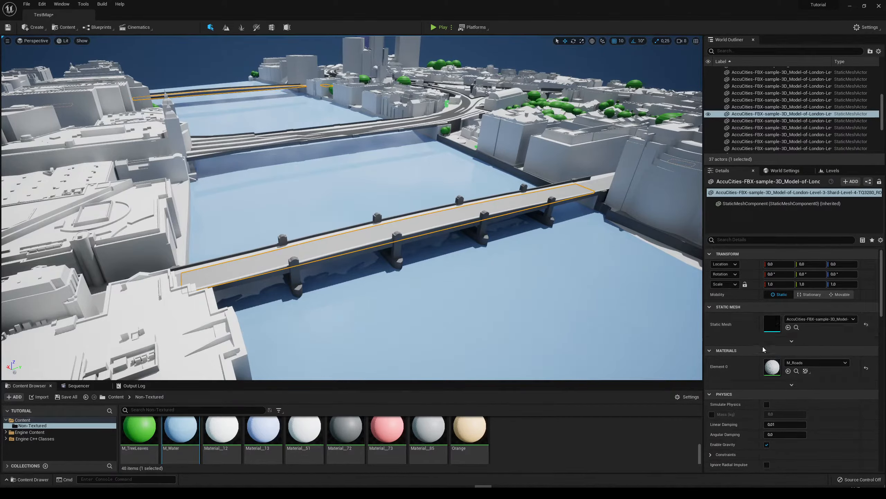
pyautogui.click(797, 327)
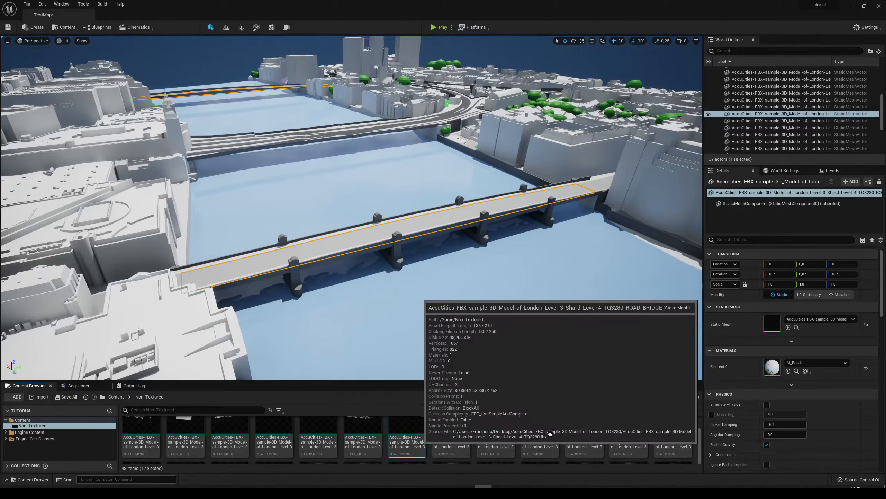
pyautogui.doubleClick(396, 432)
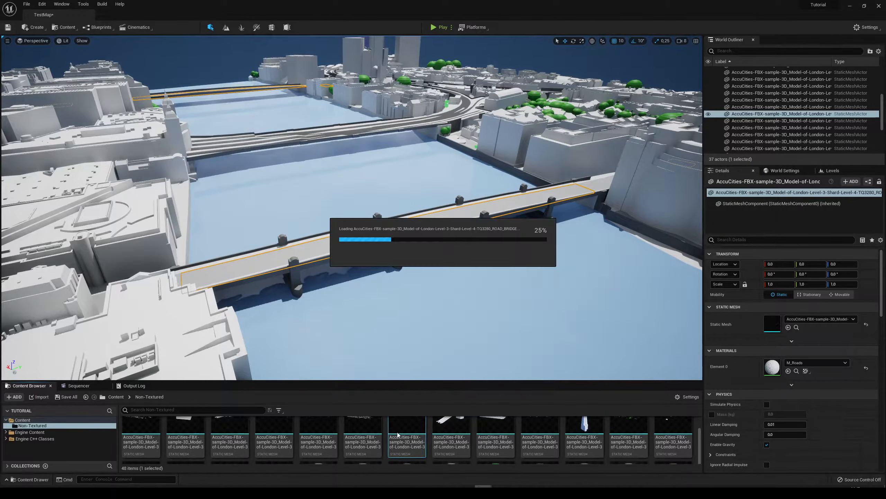
pyautogui.moveTo(166, 39); pyautogui.dragTo(132, 15)
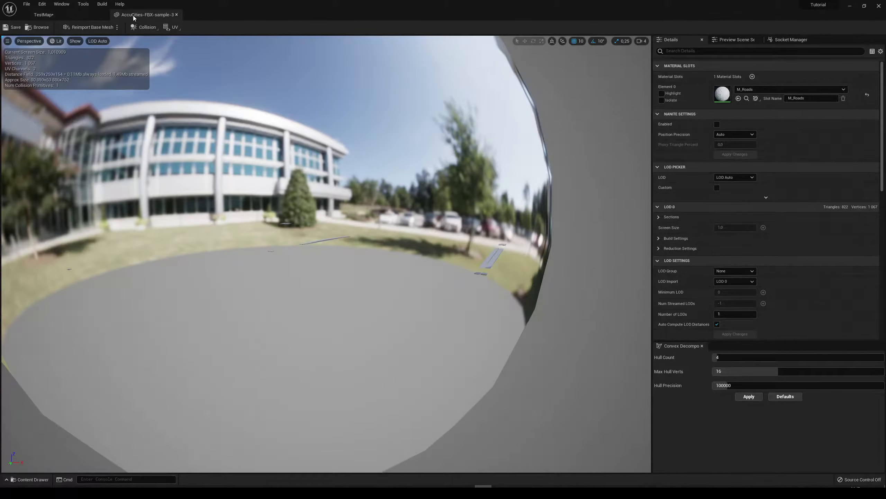
# Set the road bridge mesh's Distance Field Resolution Scale to 3.0 and close its editor, applying the level of detail changes.
pyautogui.moveTo(206, 249); pyautogui.dragTo(205, 246, button='right')
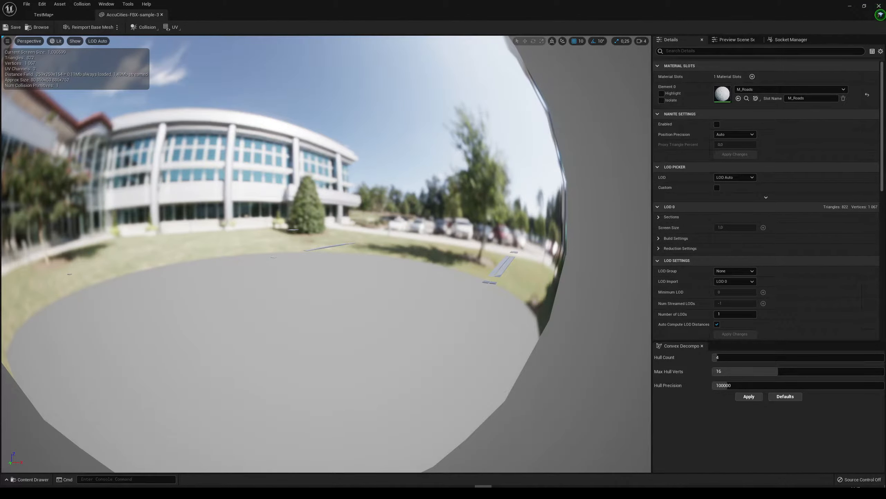
pyautogui.click(698, 50)
pyautogui.write('dista')
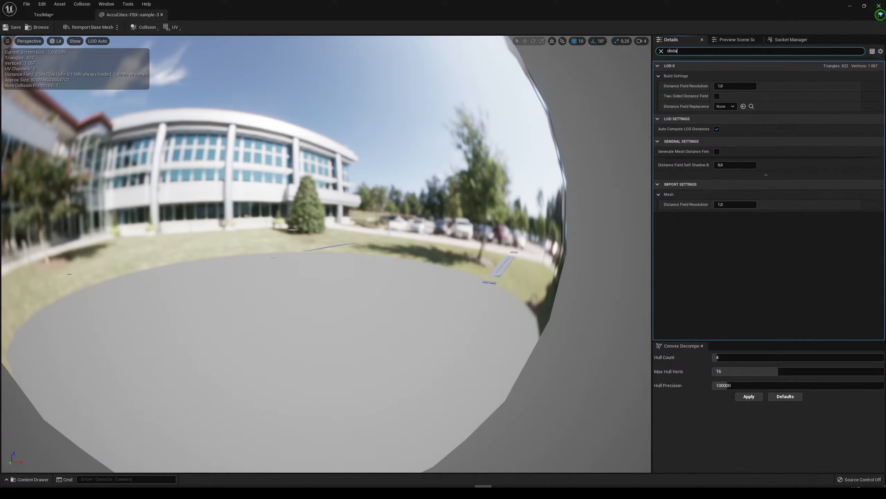
pyautogui.moveTo(709, 92); pyautogui.dragTo(739, 96)
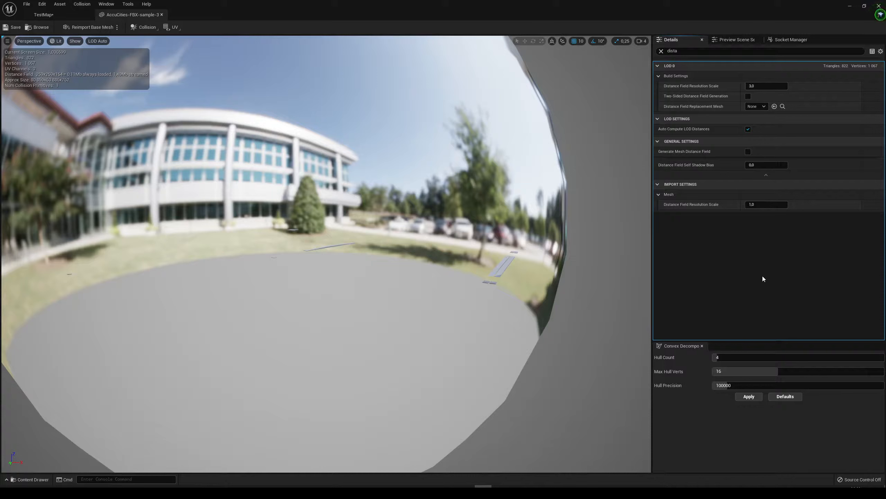
pyautogui.click(162, 15)
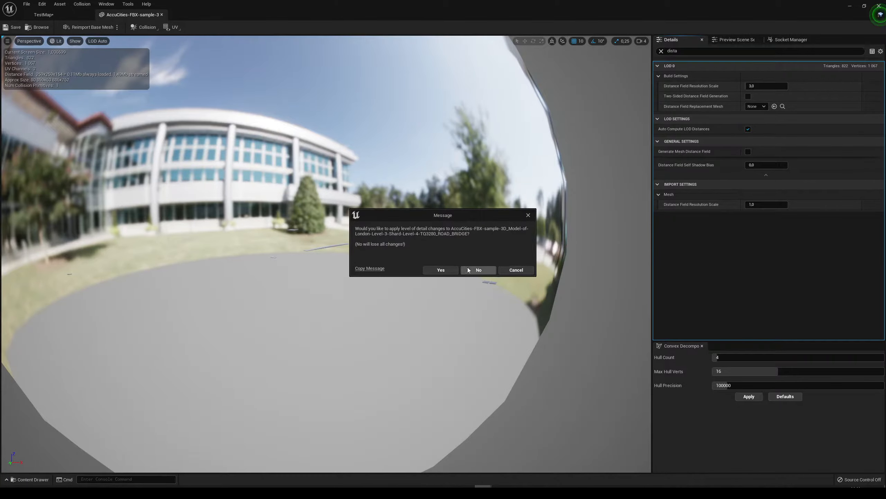
pyautogui.click(440, 270)
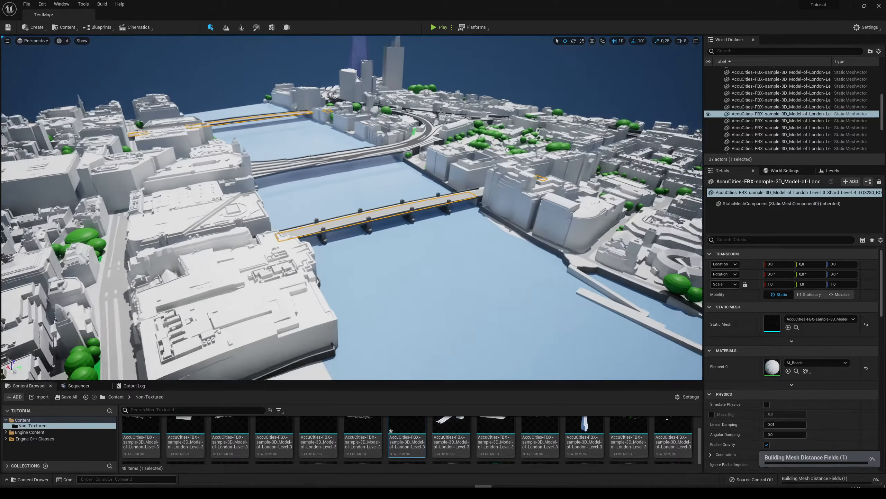
# Deselect the road bridge, check its reflections on the river, and save all modified content.
pyautogui.press('Escape')
pyautogui.moveTo(440, 270)
pyautogui.mouseDown(button='right')
pyautogui.moveTo(438, 283)
pyautogui.moveTo(441, 265)
pyautogui.moveTo(440, 274)
pyautogui.mouseUp(button='right')
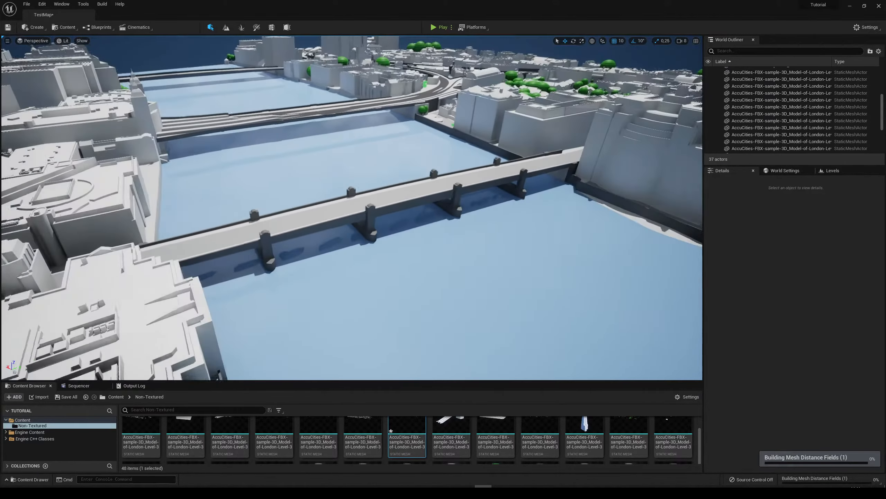
pyautogui.moveTo(408, 241); pyautogui.dragTo(429, 212, button='right')
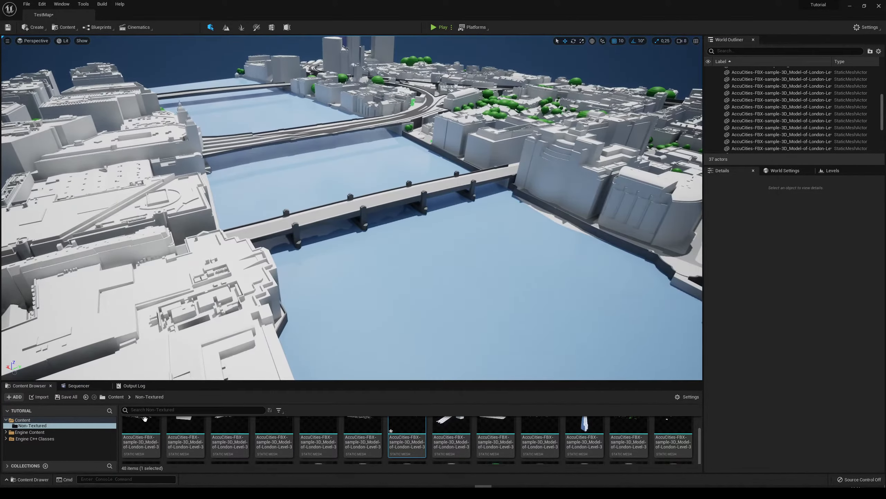
pyautogui.click(63, 397)
pyautogui.click(486, 322)
# Frame a low view across the river with the bridge deck in the foreground and switch the viewport to immersive mode.
pyautogui.moveTo(502, 317); pyautogui.dragTo(378, 270, button='right')
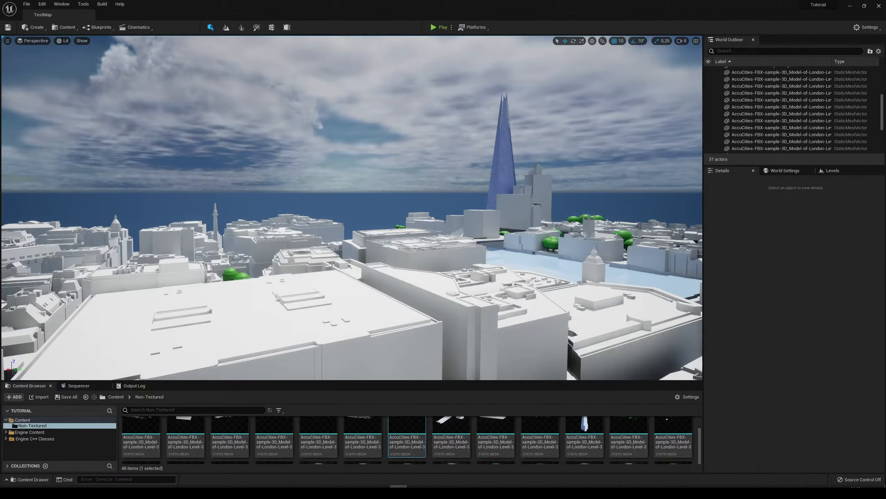
pyautogui.moveTo(402, 235); pyautogui.dragTo(423, 232, button='right')
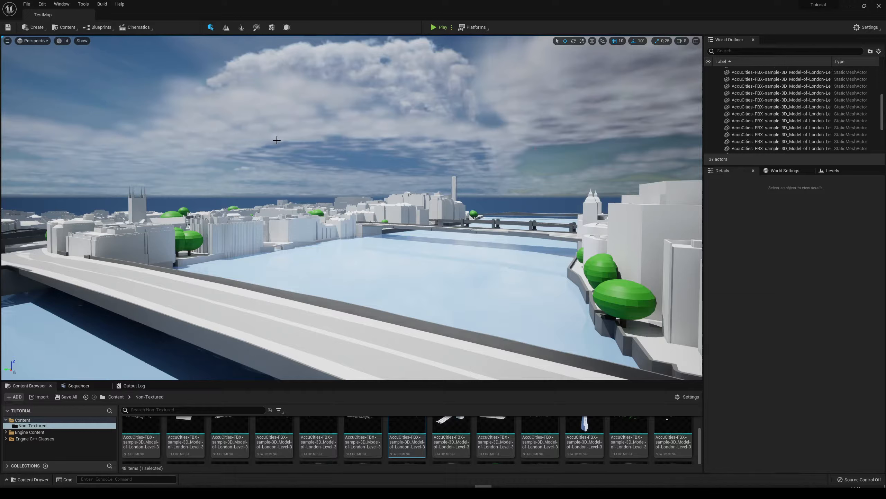
pyautogui.moveTo(281, 139); pyautogui.dragTo(280, 140, button='right')
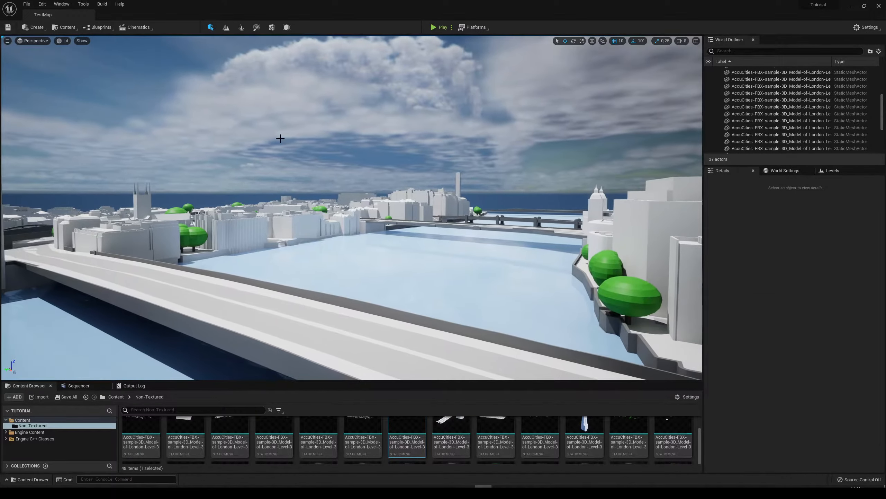
pyautogui.press('F11')
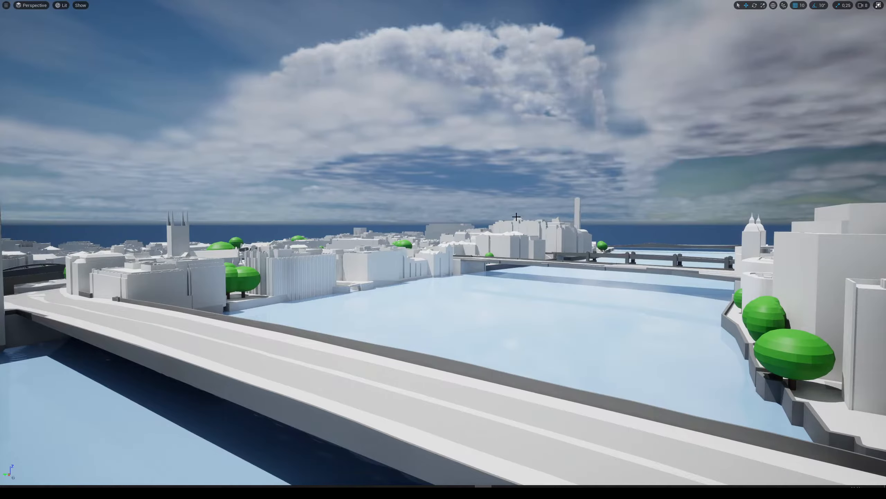
# Take a High Resolution Screenshot of the river view with the Screenshot Size Multiplier set to 2.
pyautogui.click(6, 6)
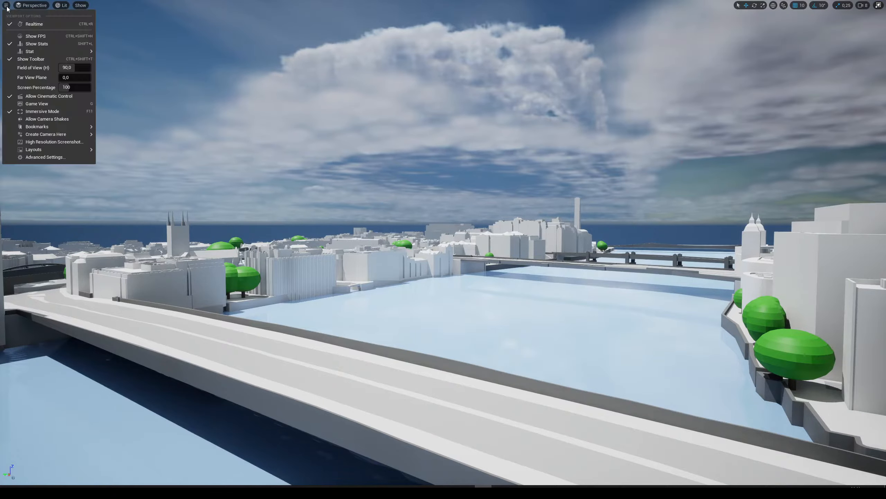
pyautogui.click(47, 141)
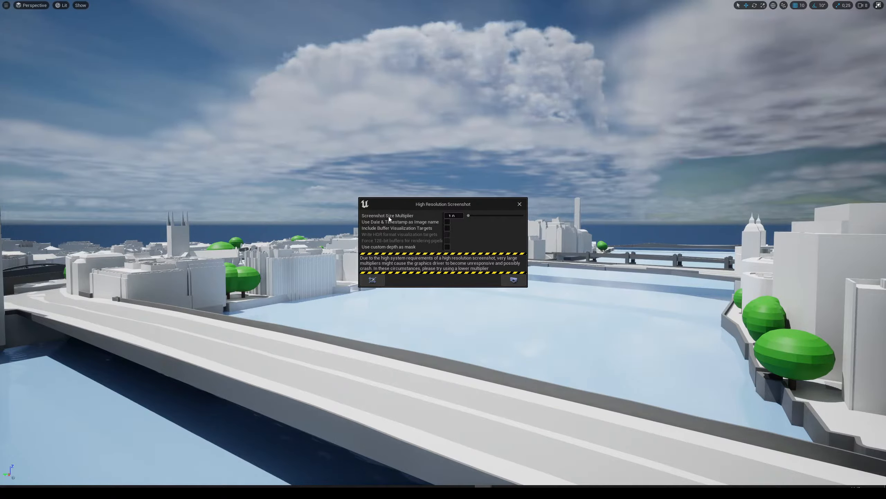
pyautogui.click(452, 216)
pyautogui.write('2')
pyautogui.press('Return')
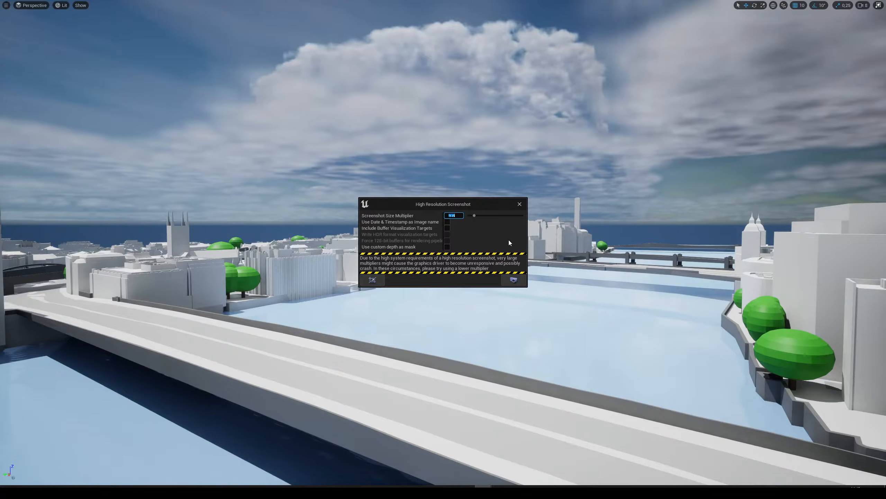
pyautogui.moveTo(466, 204); pyautogui.dragTo(467, 204)
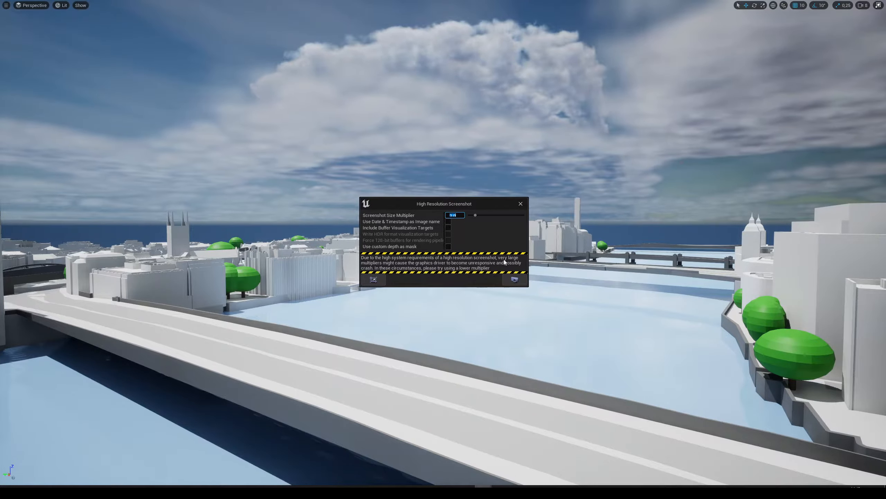
pyautogui.click(518, 284)
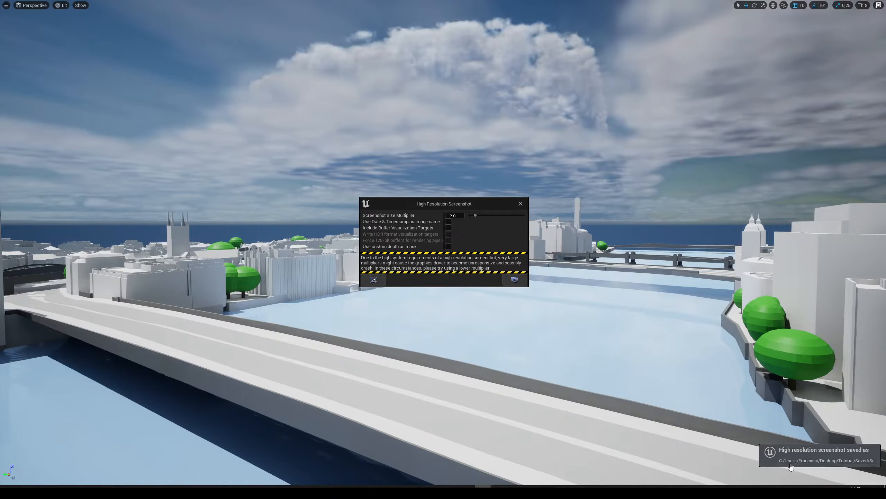
# Open the saved HighresScreenshot00000.png, inspect its dimensions in the file information, and close the image and its folder.
pyautogui.click(823, 460)
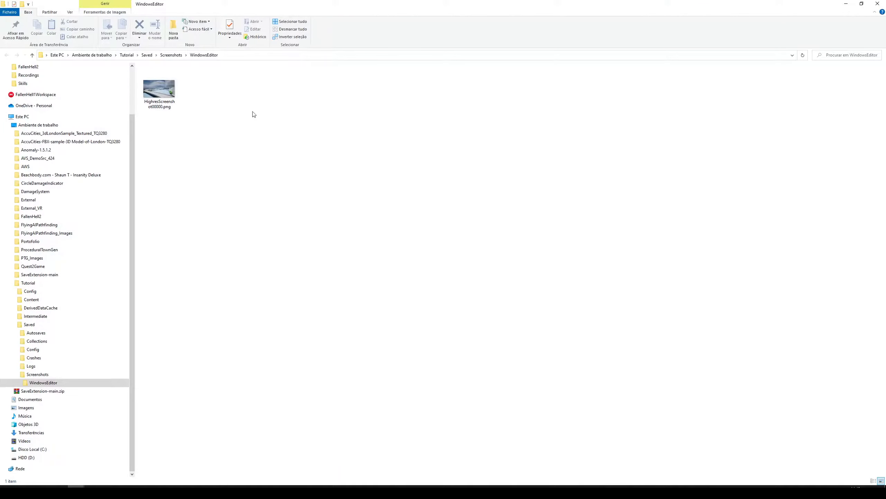
pyautogui.doubleClick(159, 90)
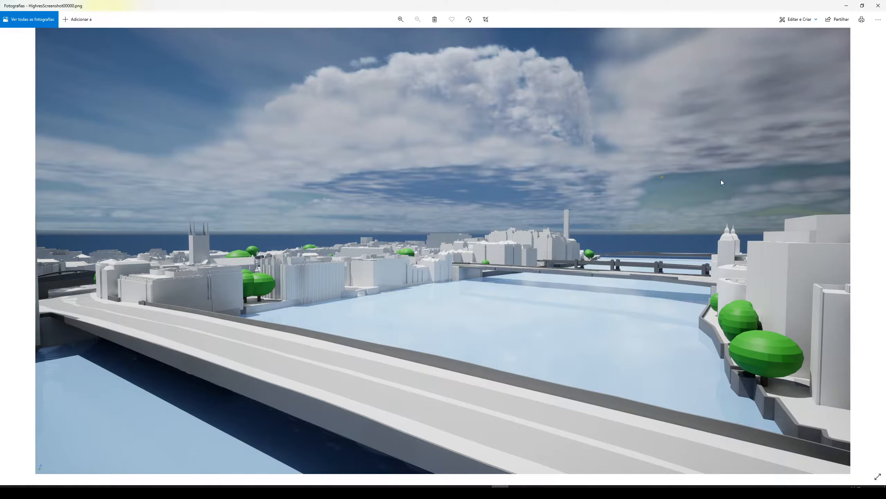
pyautogui.rightClick(457, 169)
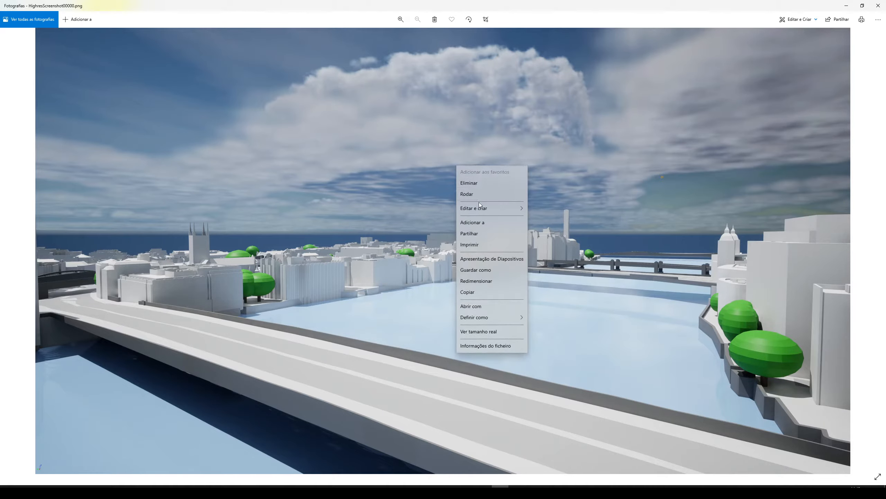
pyautogui.click(481, 346)
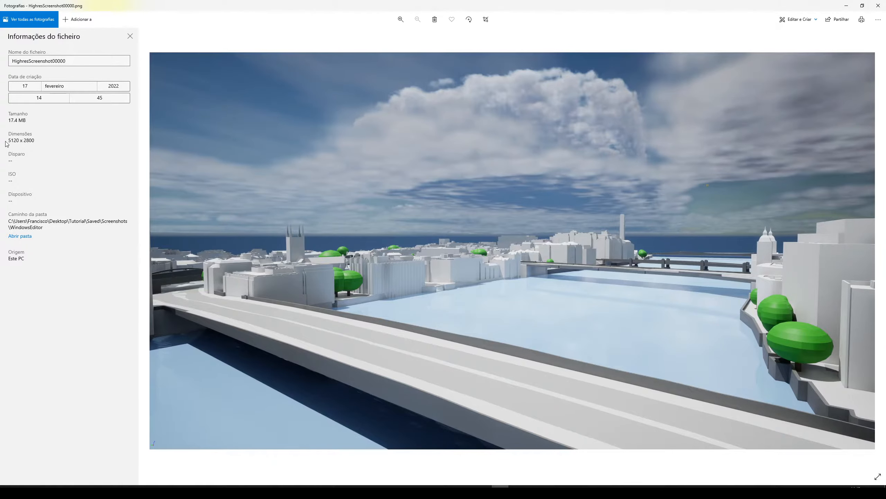
pyautogui.moveTo(9, 140); pyautogui.dragTo(36, 140)
pyautogui.click(38, 140)
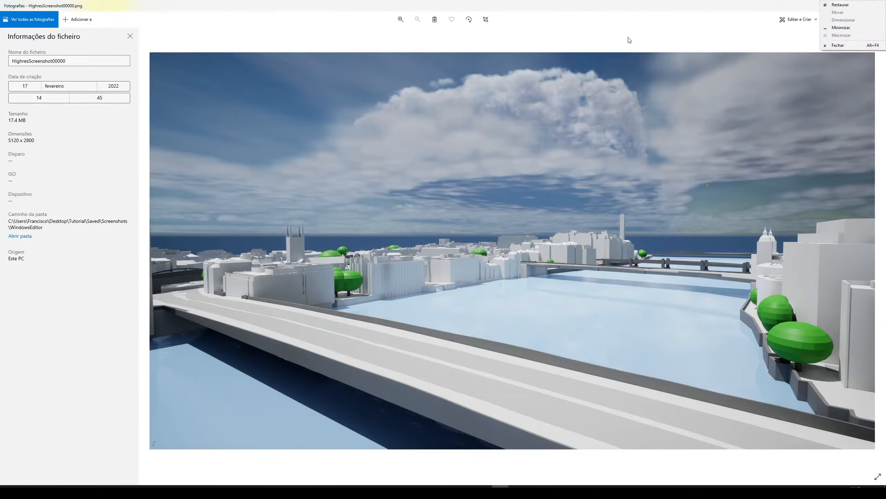
pyautogui.click(882, 4)
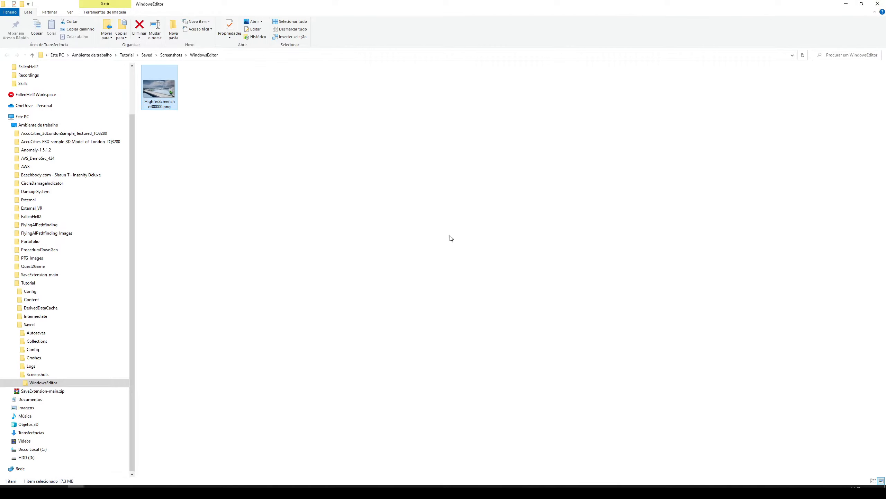
pyautogui.click(274, 164)
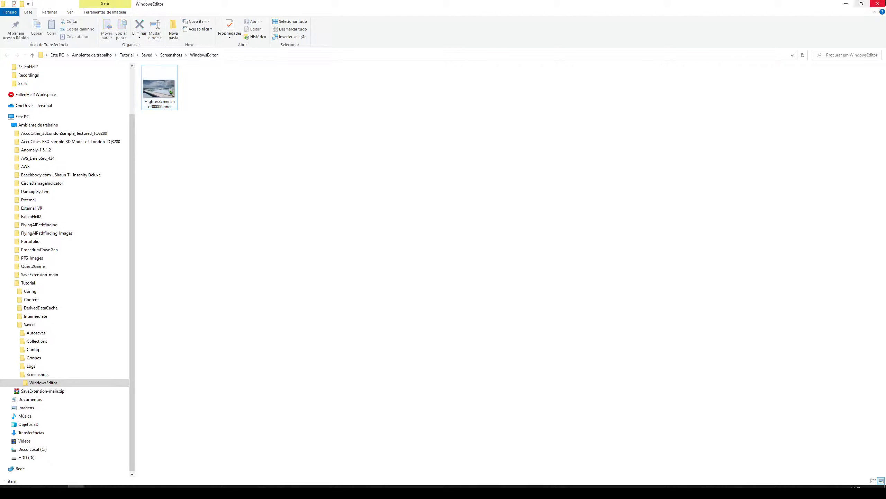
pyautogui.click(884, 4)
# Frame the Shard with the screenshot dialog moved clear of it, and rotate the sun into the sky beside the tower.
pyautogui.moveTo(576, 274); pyautogui.dragTo(430, 274, button='right')
pyautogui.moveTo(454, 204); pyautogui.dragTo(779, 65)
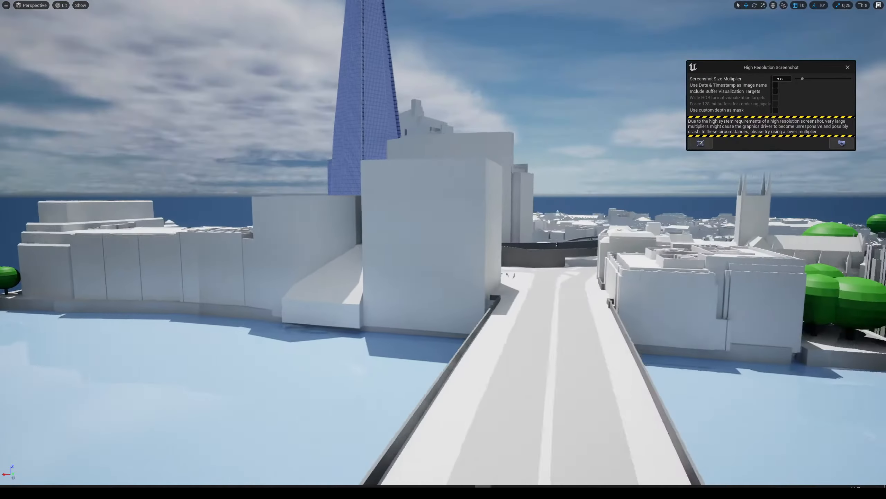
pyautogui.moveTo(559, 241)
pyautogui.mouseDown(button='right')
pyautogui.moveTo(558, 209)
pyautogui.moveTo(559, 225)
pyautogui.mouseUp(button='right')
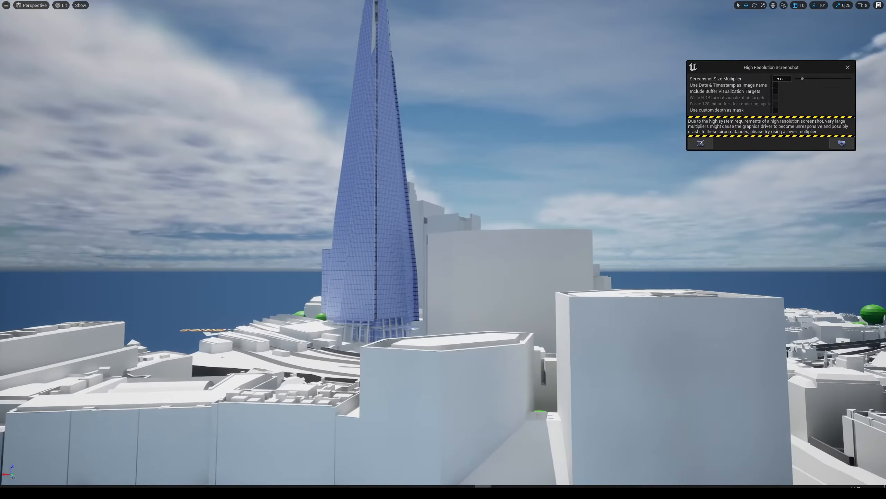
pyautogui.hotkey('ctrl', 'l')
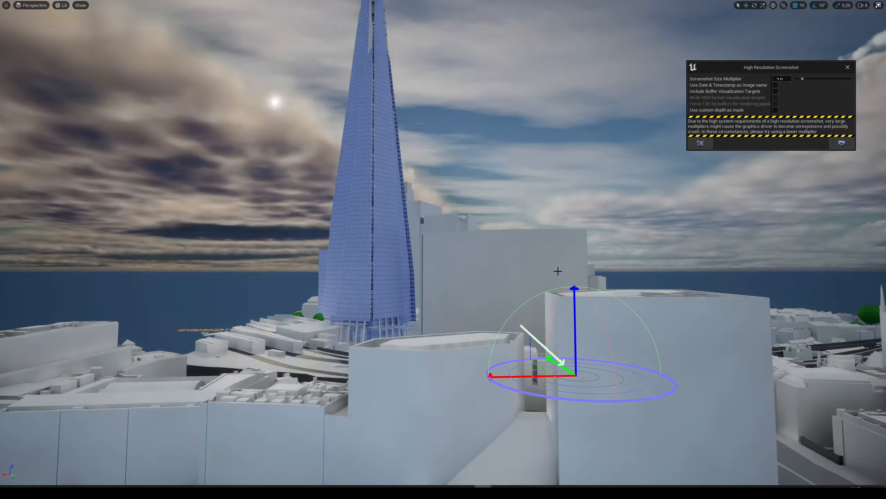
pyautogui.hotkey('ctrl', 'l')
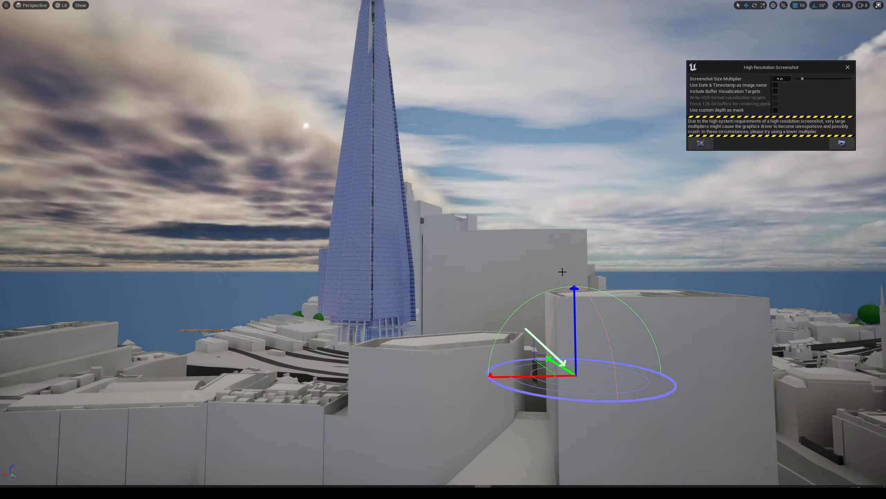
# Fly over the rooftops to frame the church tower with the Shard behind it and take a high-resolution screenshot.
pyautogui.moveTo(481, 261); pyautogui.dragTo(457, 261, button='right')
pyautogui.press('d')
pyautogui.press('a')
pyautogui.press('s')
pyautogui.press('d')
pyautogui.press('w')
pyautogui.press('s')
pyautogui.press('w')
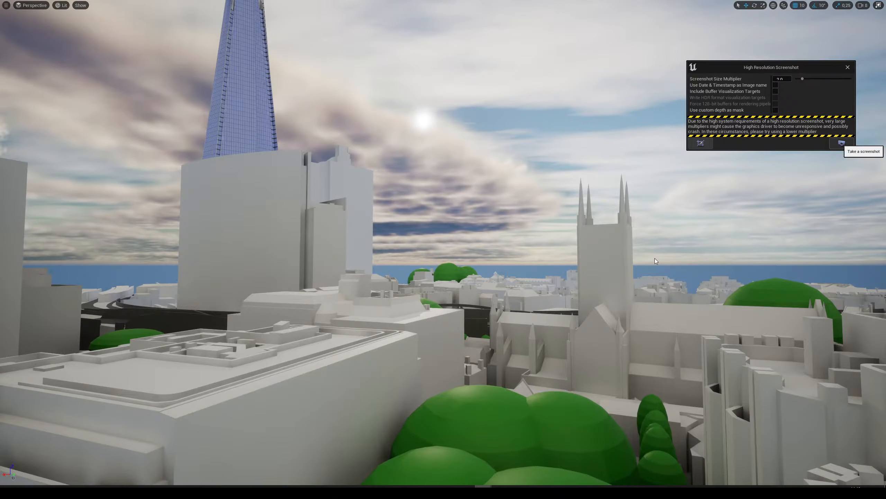
# Fly down to the river embankment and take a high-resolution screenshot of the sky and bridge reflections in the water.
pyautogui.moveTo(525, 241); pyautogui.dragTo(227, 209, button='right')
pyautogui.press('w')
pyautogui.press('w')
pyautogui.press('s')
pyautogui.press('w')
pyautogui.moveTo(527, 182); pyautogui.dragTo(526, 238, button='right')
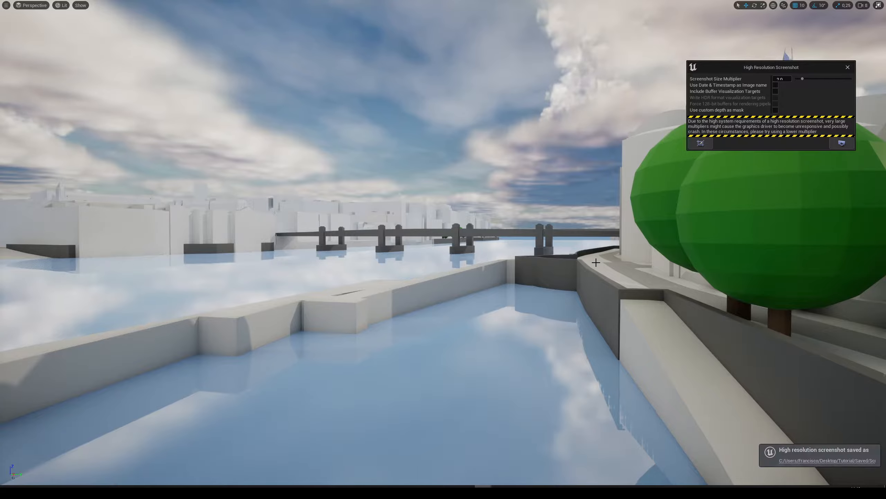
# Fly high above the city to frame the railway curve and river, and rotate the sun to light the buildings brightly.
pyautogui.press('s')
pyautogui.moveTo(595, 261); pyautogui.dragTo(523, 276, button='right')
pyautogui.press('w')
pyautogui.press('w')
pyautogui.hotkey('ctrl', 'l')
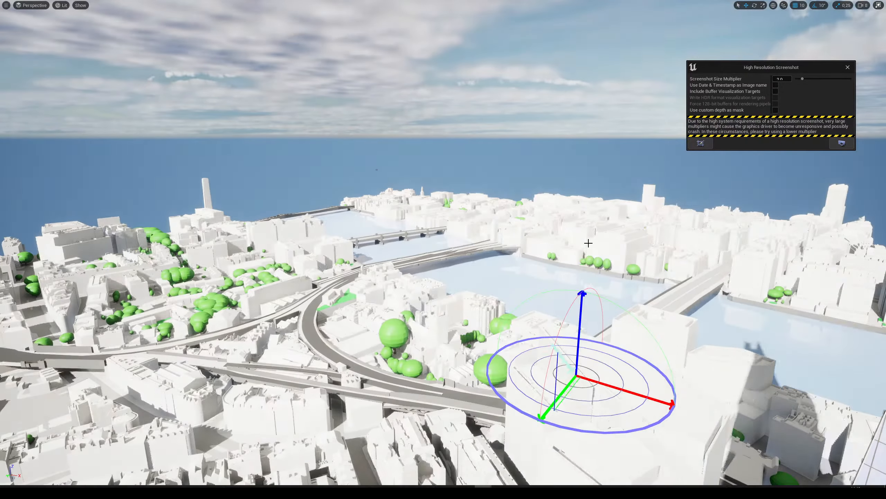
# Rotate the sun low over the river horizon for a warm sunset glow and take a high-resolution screenshot of the city.
pyautogui.hotkey('ctrl', 'l')
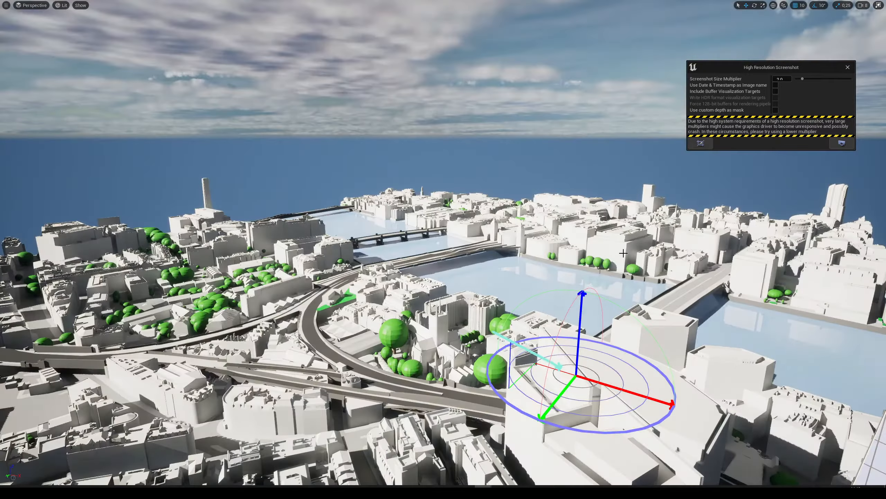
pyautogui.hotkey('ctrl', 'l')
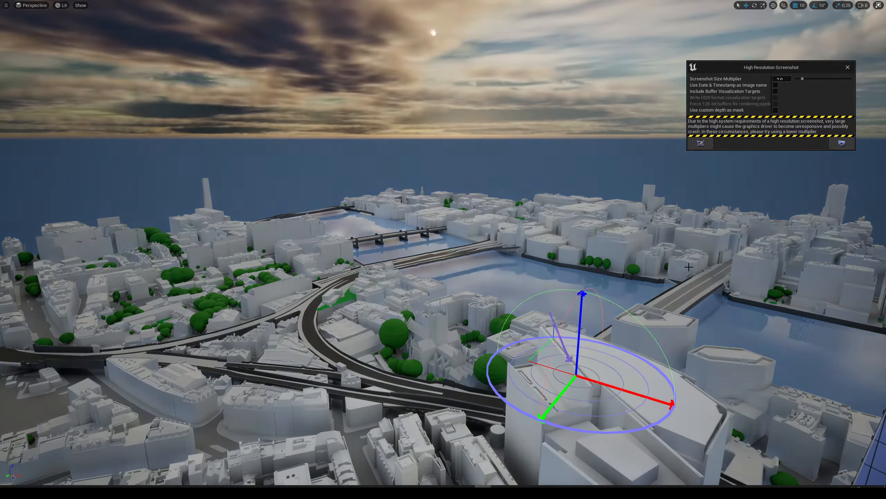
pyautogui.hotkey('ctrl', 'l')
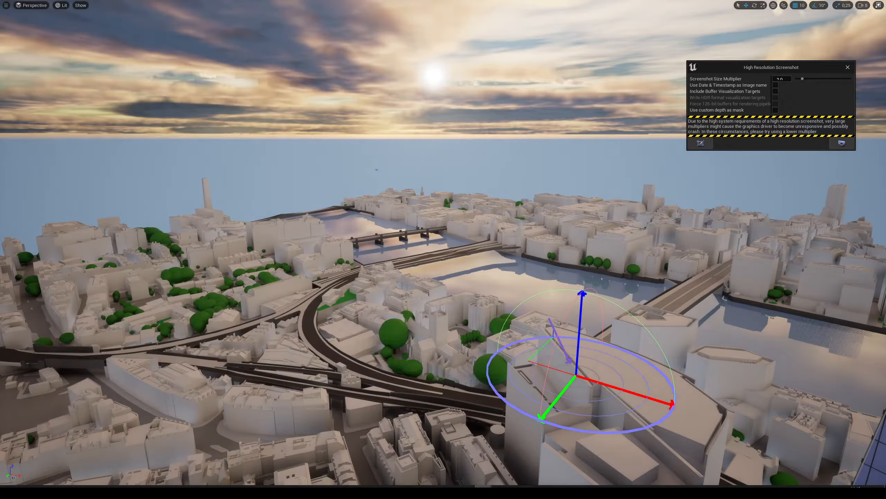
pyautogui.moveTo(592, 193); pyautogui.dragTo(595, 194, button='right')
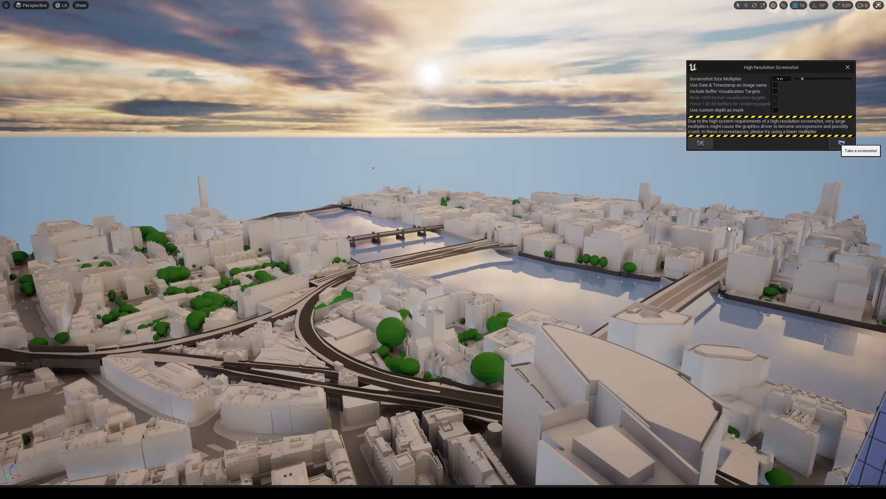
# Fly toward the bridges and river, close the High Resolution Screenshot dialog and leave the fullscreen viewport.
pyautogui.press('w')
pyautogui.moveTo(768, 181); pyautogui.dragTo(827, 171, button='right')
pyautogui.click(848, 67)
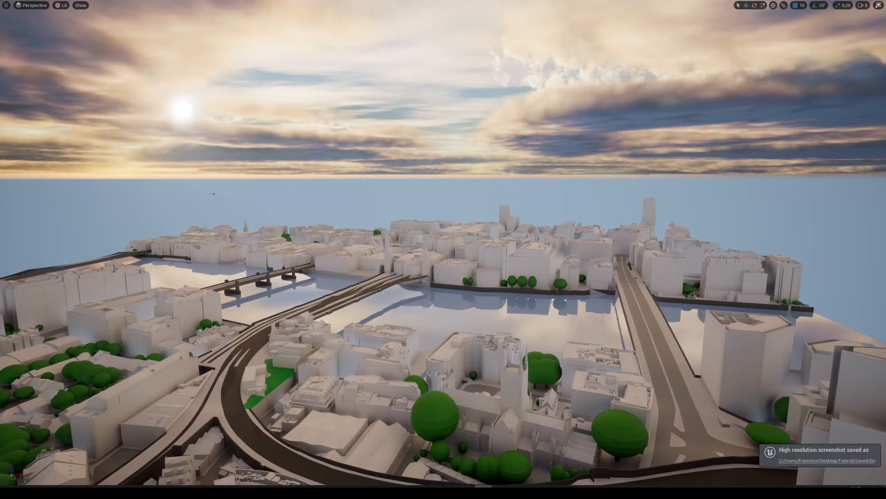
pyautogui.moveTo(312, 169); pyautogui.dragTo(312, 161, button='right')
pyautogui.press('F11')
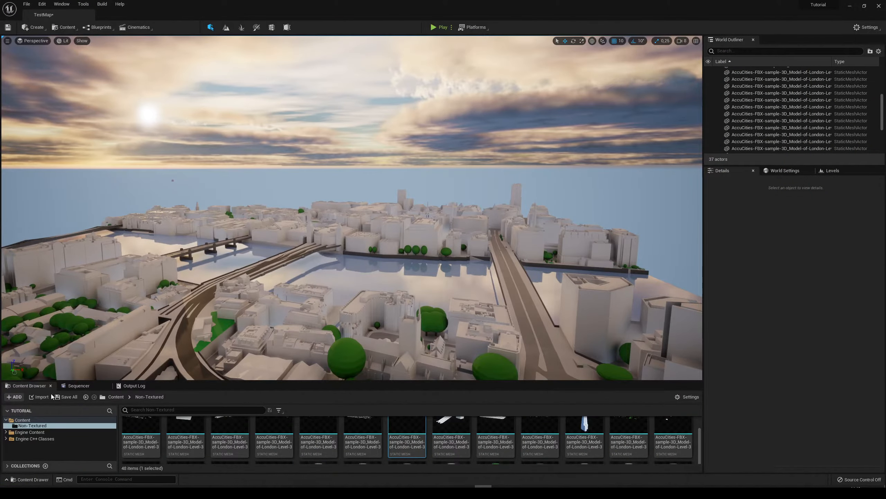
# Save all modified content and enlarge the Content Browser to show more asset rows.
pyautogui.click(65, 397)
pyautogui.click(501, 321)
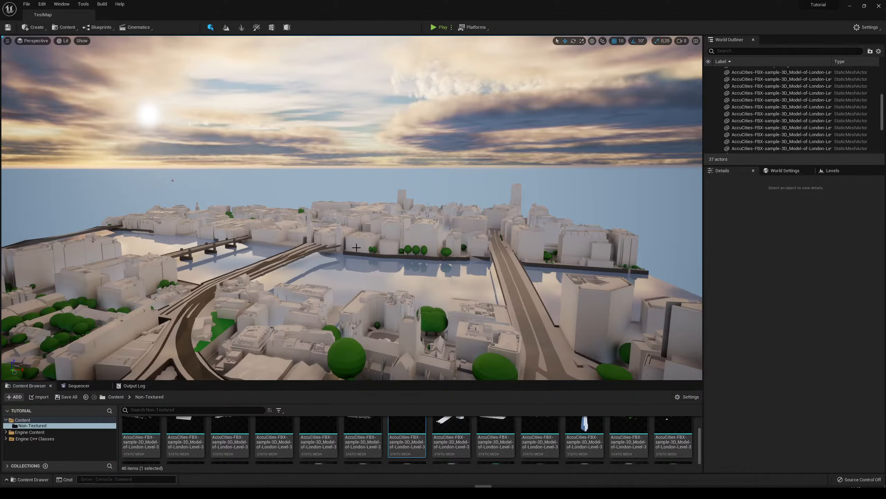
pyautogui.moveTo(356, 248); pyautogui.dragTo(324, 246, button='right')
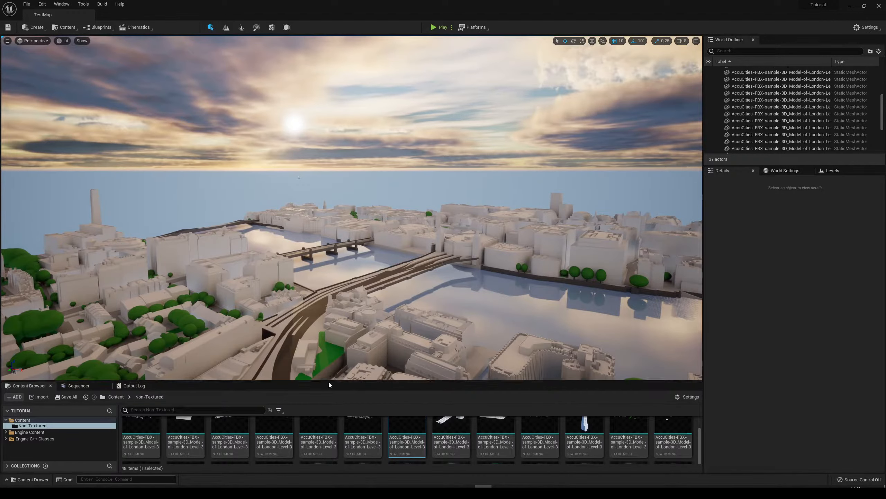
pyautogui.moveTo(328, 383); pyautogui.dragTo(329, 345)
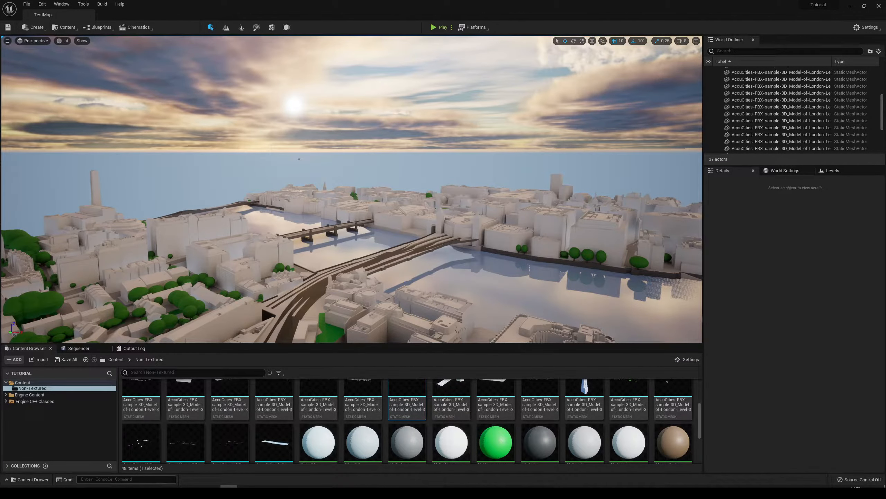
pyautogui.moveTo(412, 227); pyautogui.dragTo(413, 229, button='right')
pyautogui.press('w')
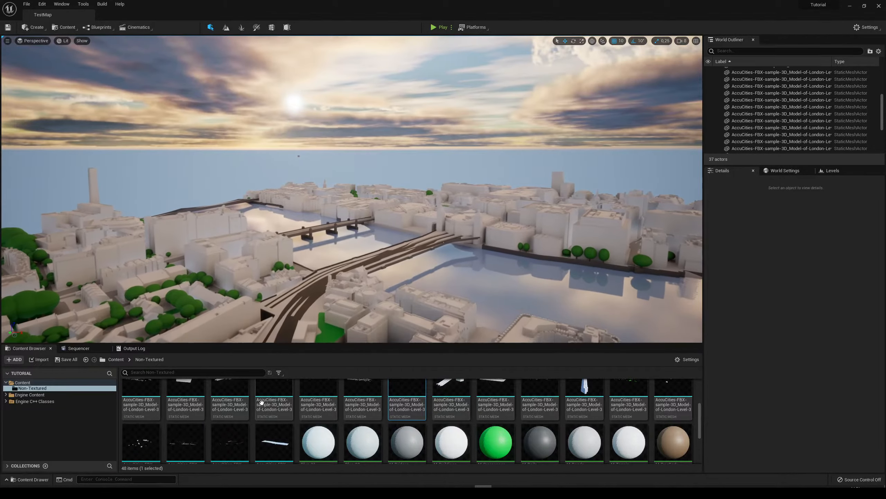
# Create a folder named Textured in the project's root Content folder and open it.
pyautogui.click(76, 492)
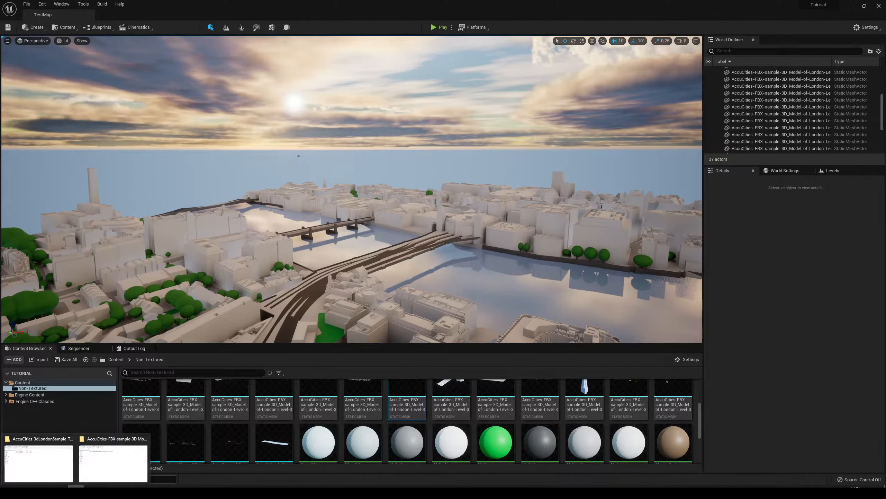
pyautogui.click(116, 359)
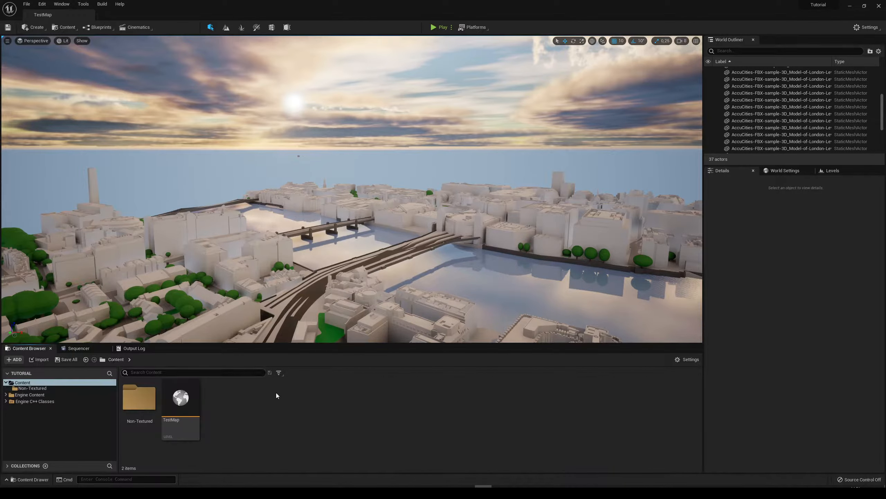
pyautogui.rightClick(277, 416)
pyautogui.click(303, 209)
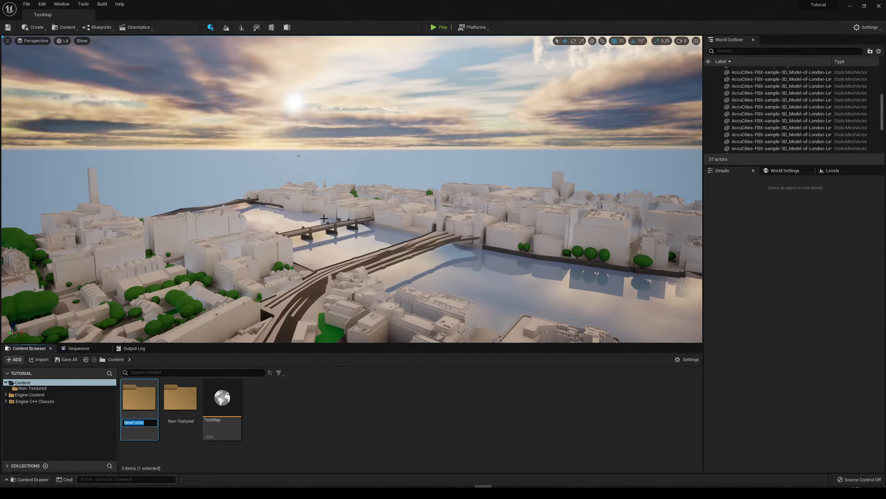
pyautogui.write('Textured')
pyautogui.press('Return')
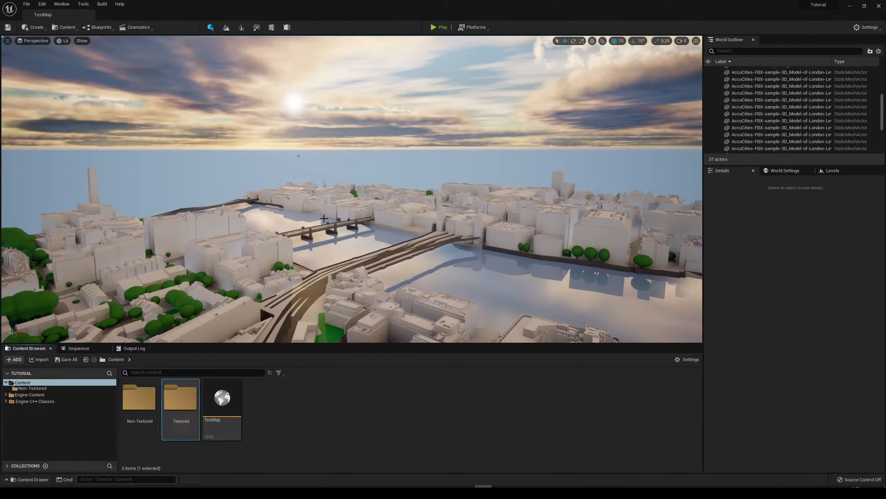
pyautogui.doubleClick(179, 418)
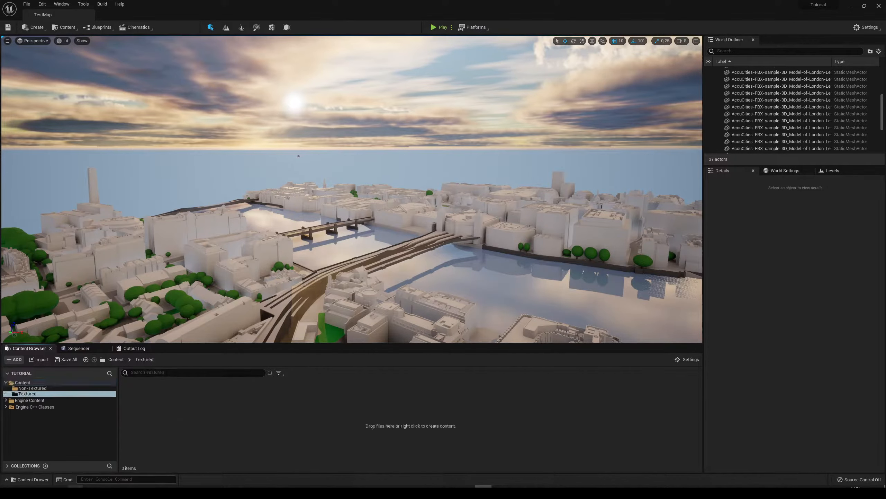
# Switch to File Explorer, open the TQ3280NE_AccuCities_3dLondonSample_Textured folder and look through its FBX meshes and JPG textures.
pyautogui.moveTo(77, 491)
pyautogui.click(65, 455)
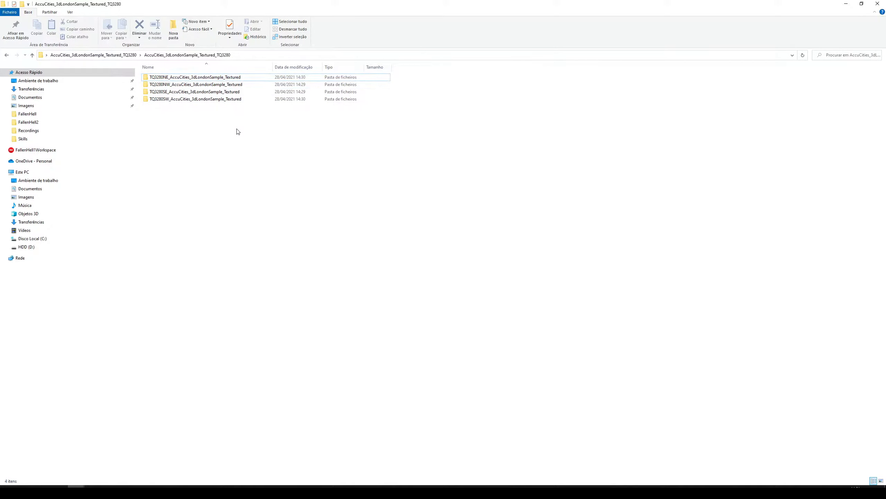
pyautogui.doubleClick(186, 77)
pyautogui.scroll(-10, 299, 165)
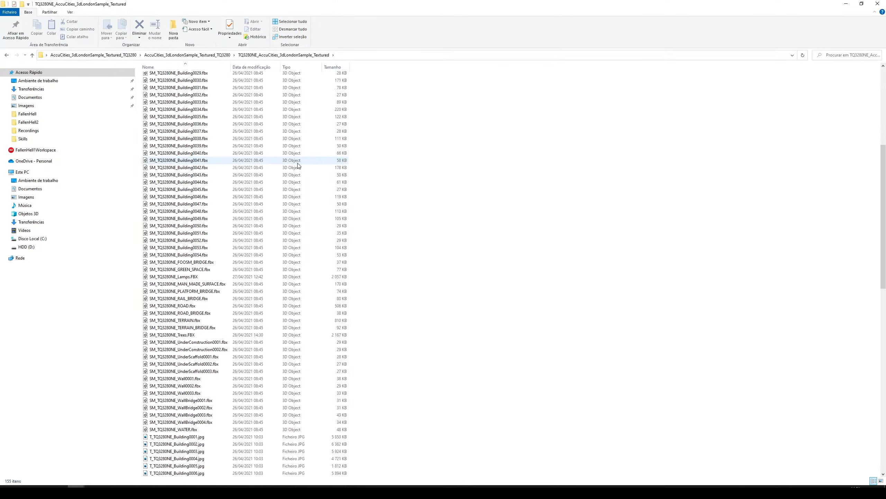
pyautogui.scroll(-3, 299, 166)
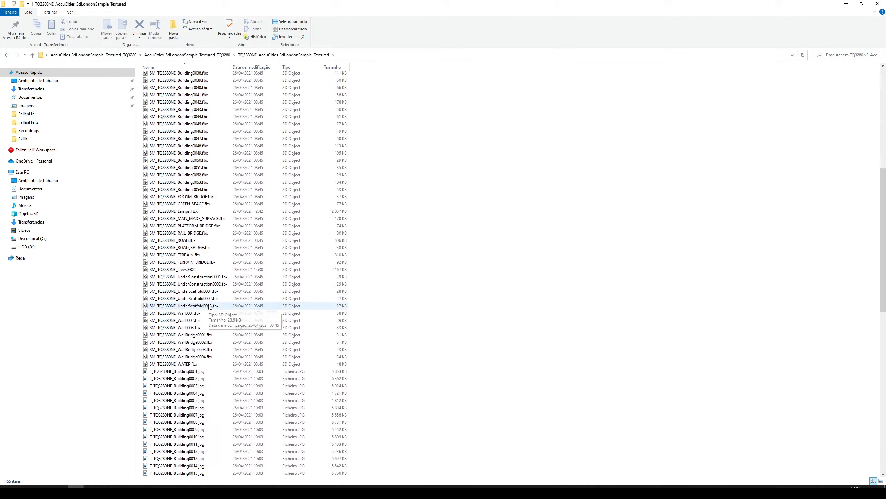
pyautogui.scroll(-16, 210, 306)
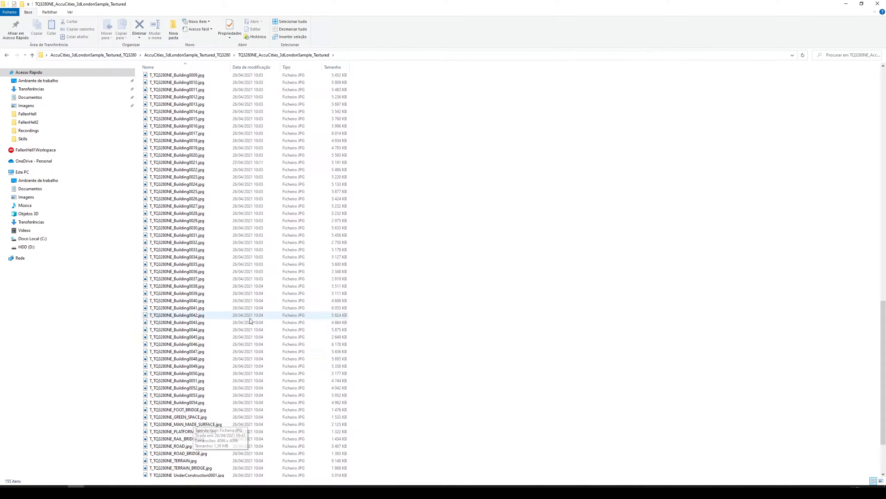
pyautogui.scroll(14, 250, 321)
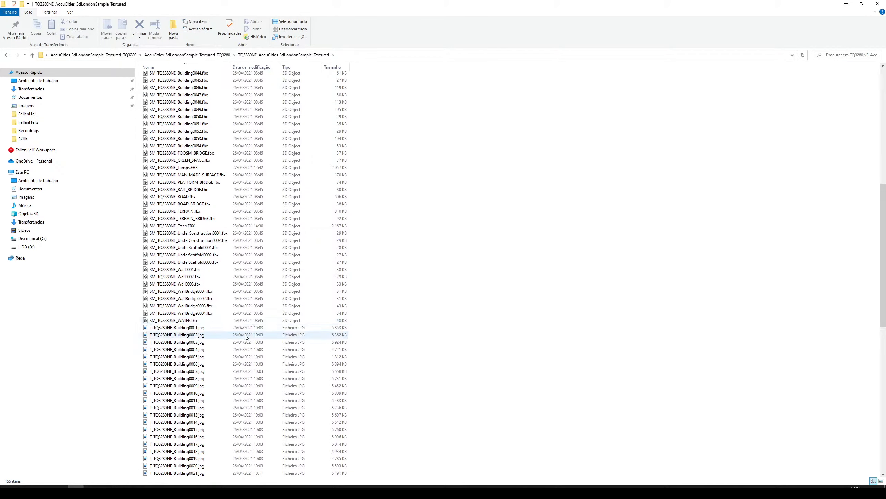
pyautogui.scroll(15, 244, 332)
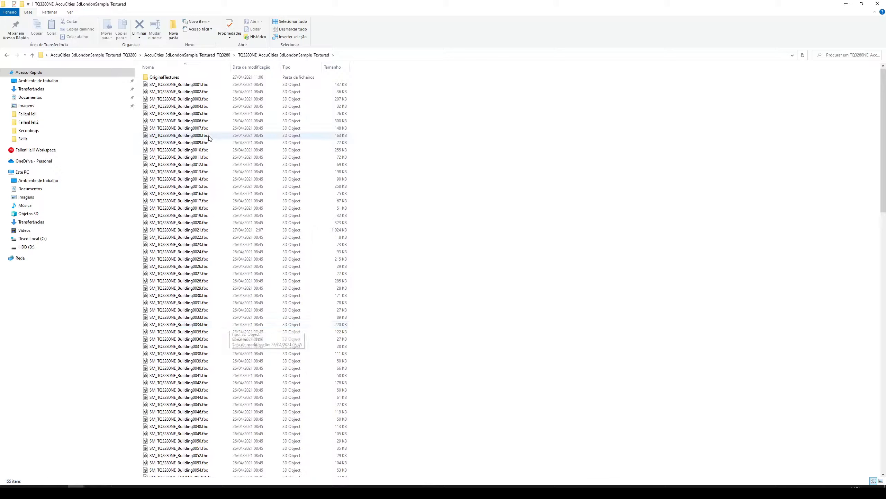
# Select all FBX files from SM_TQ3280NE_Building0001 to SM_TQ3280NE_WATER and bring them into Unreal's Textured folder for import.
pyautogui.click(167, 84)
pyautogui.scroll(-10, 363, 227)
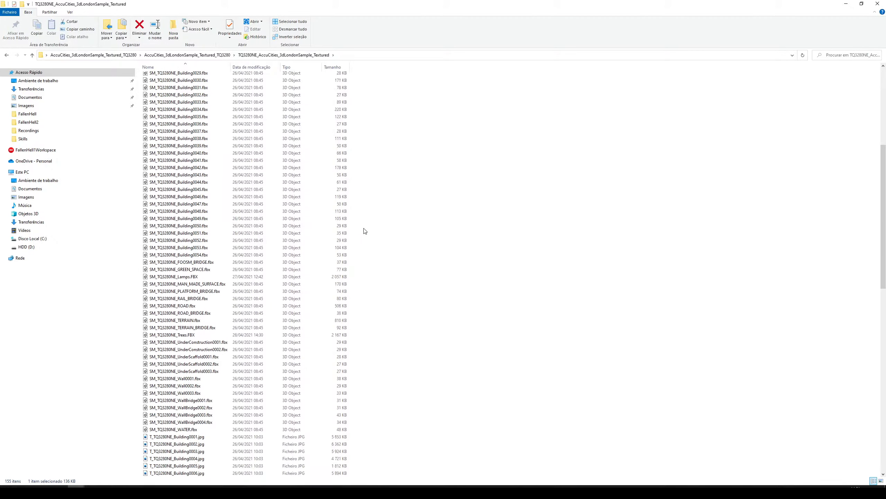
pyautogui.scroll(-7, 364, 231)
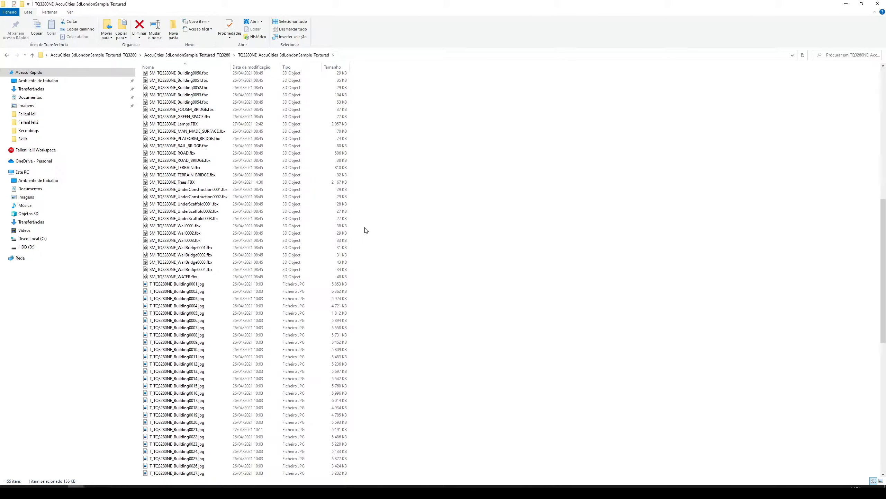
pyautogui.keyDown('shift'); pyautogui.click(171, 277); pyautogui.keyUp('shift')
pyautogui.scroll(17, 283, 248)
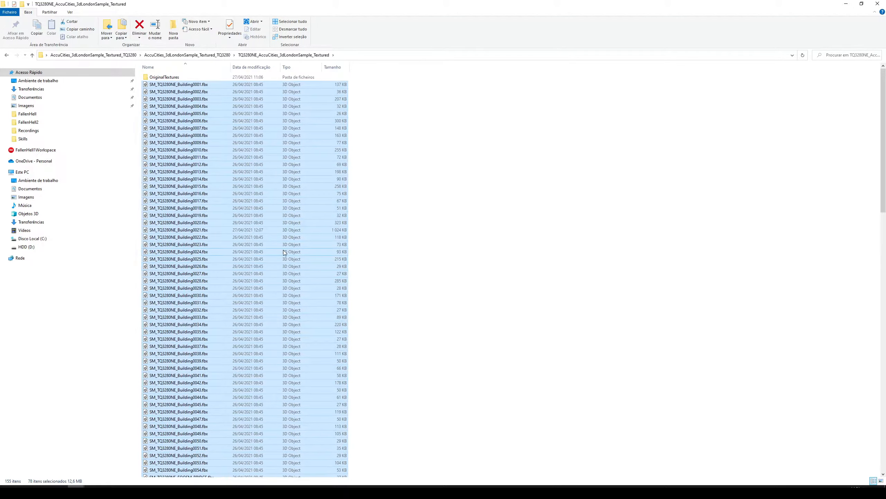
pyautogui.moveTo(162, 210); pyautogui.dragTo(277, 414)
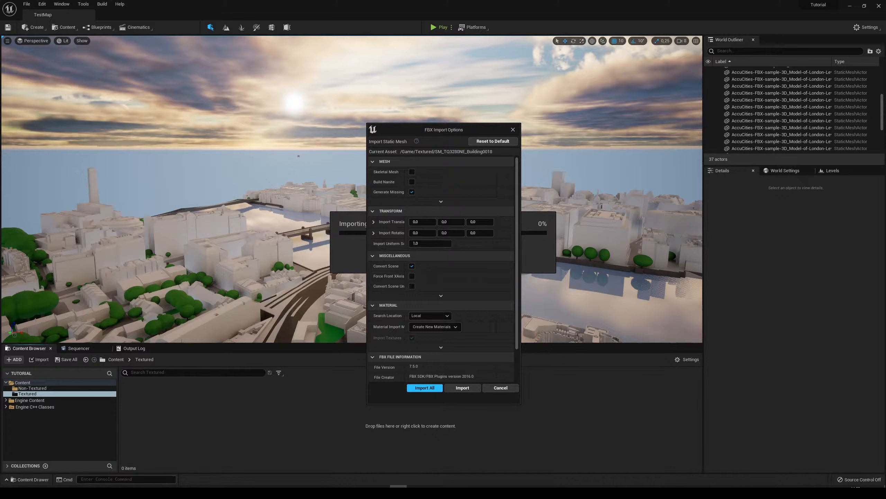
# Set the FBX import translation to X -53199840 and Y 18100590.
pyautogui.click(422, 221)
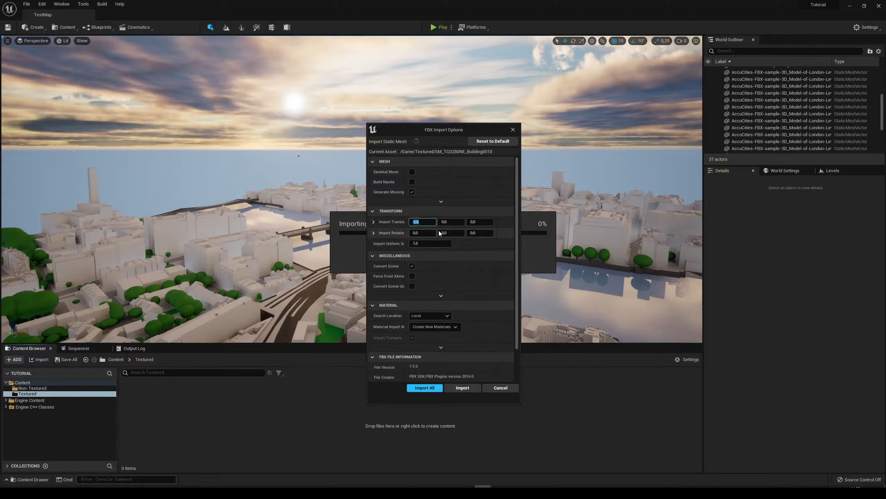
pyautogui.write('-')
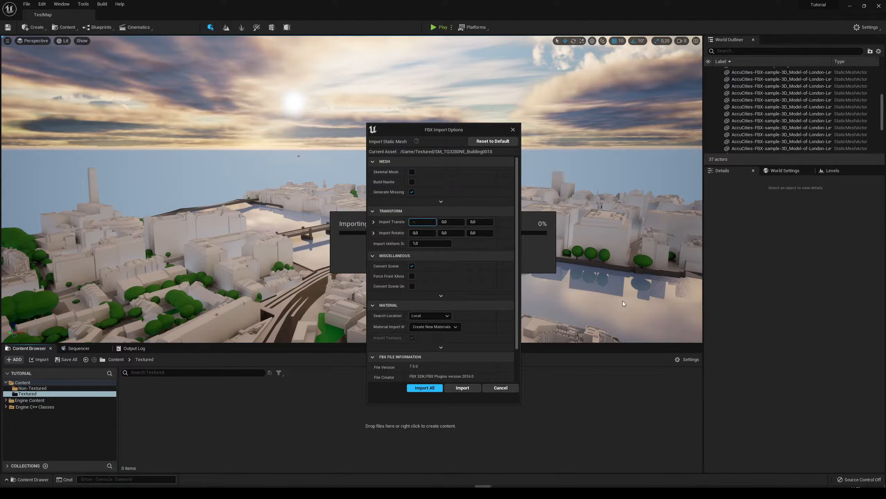
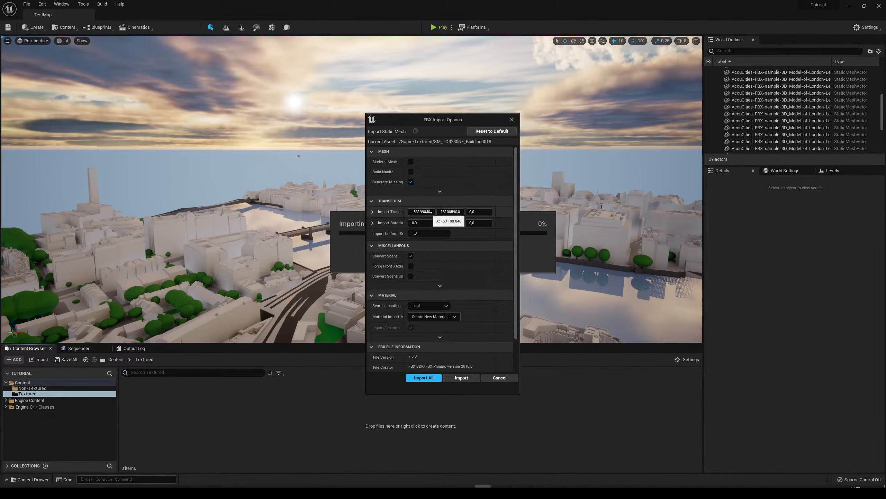
pyautogui.click(431, 212)
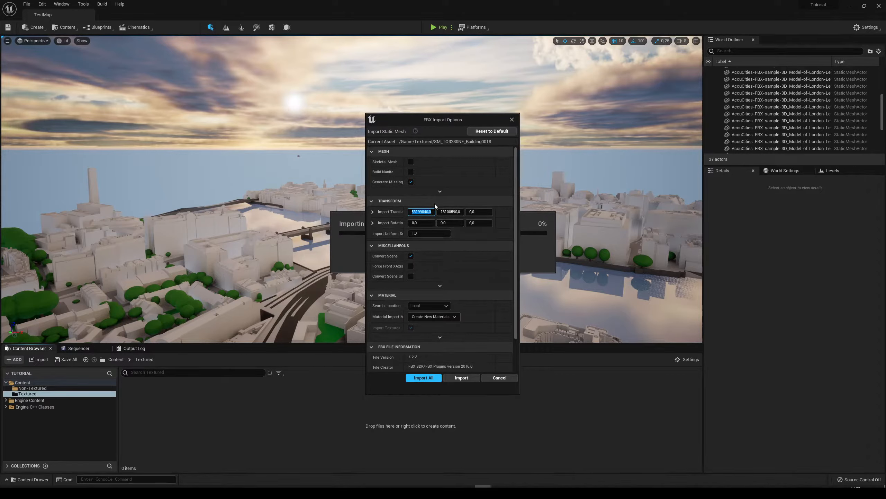
pyautogui.press('Tab')
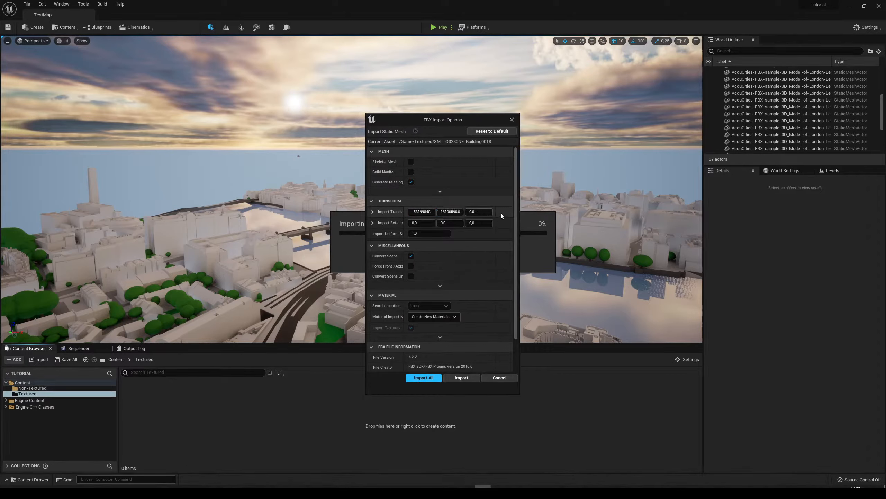
# Set the material import method to Create New Instanced Materials with M_Master as the base material.
pyautogui.scroll(-2, 457, 315)
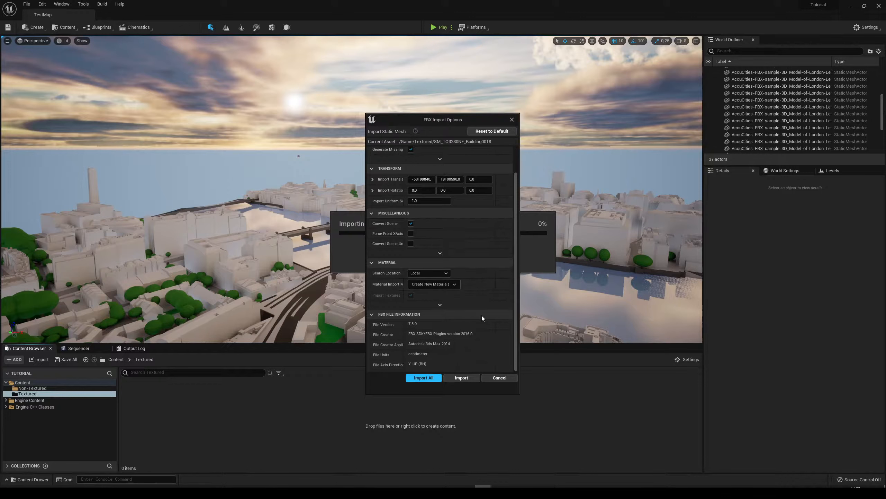
pyautogui.click(434, 284)
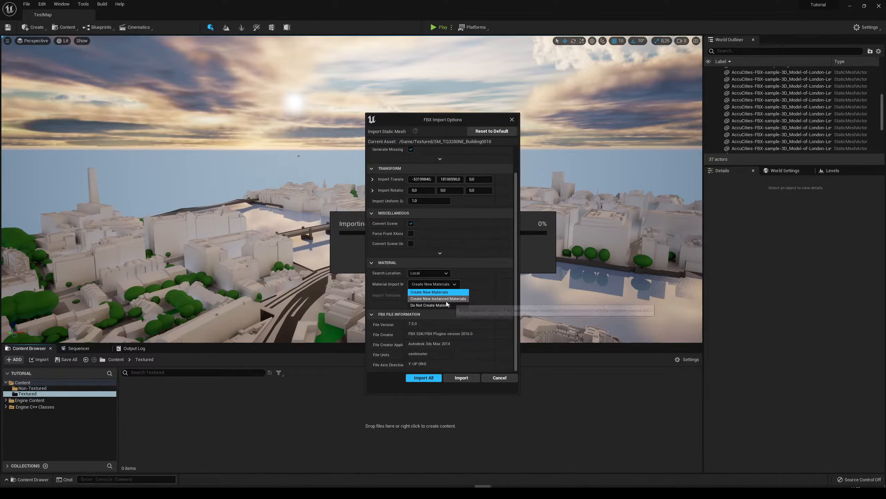
pyautogui.click(437, 298)
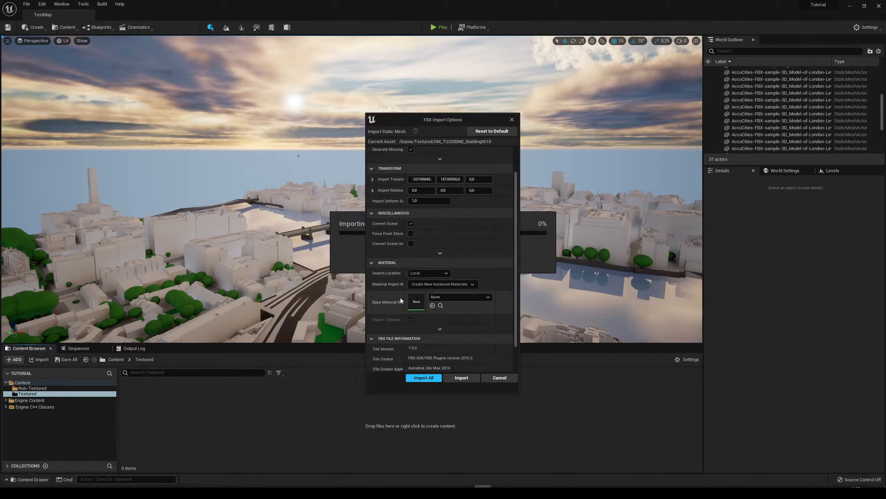
pyautogui.click(463, 297)
pyautogui.write('Master')
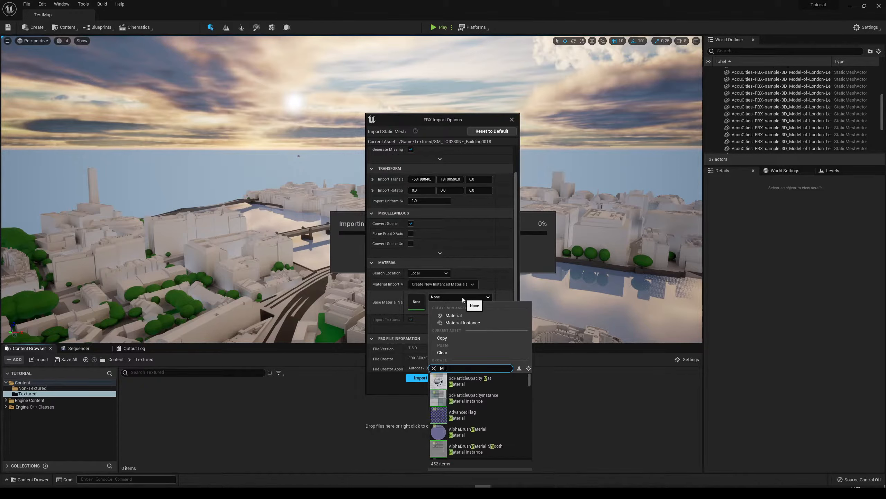
pyautogui.click(467, 433)
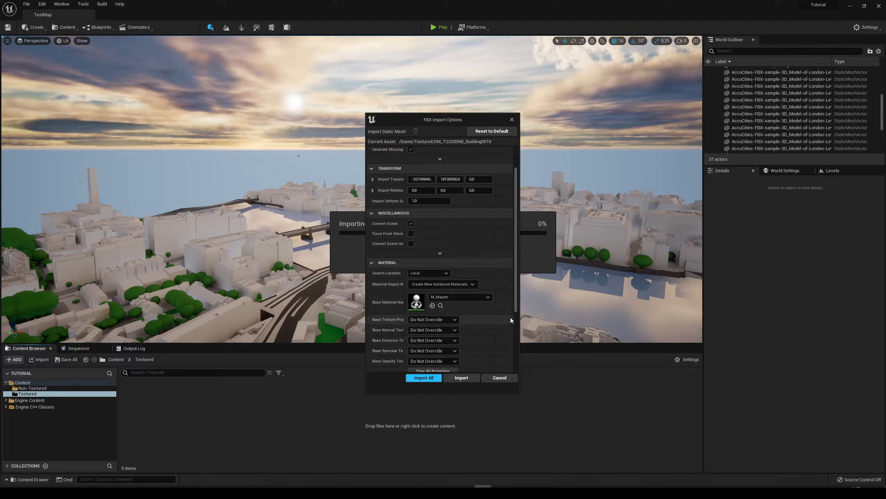
# Set the import's base texture property to BaseColor and import all the TQ3280NE meshes.
pyautogui.scroll(-2, 407, 277)
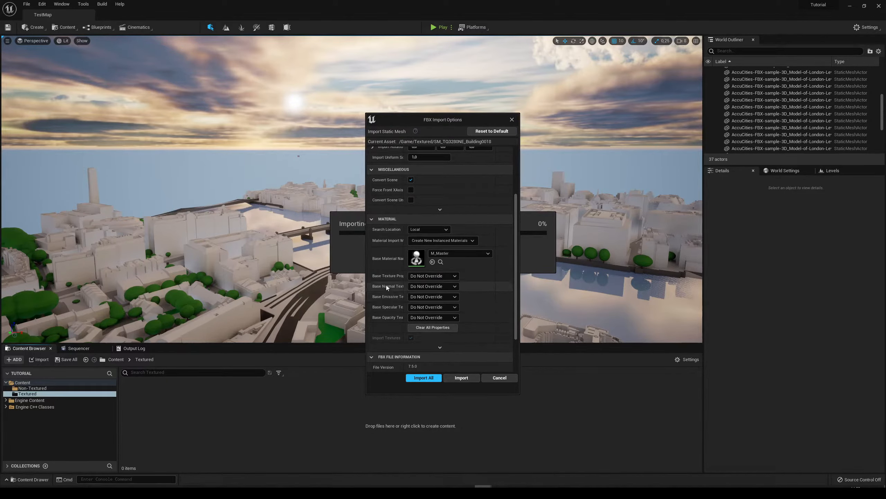
pyautogui.click(428, 276)
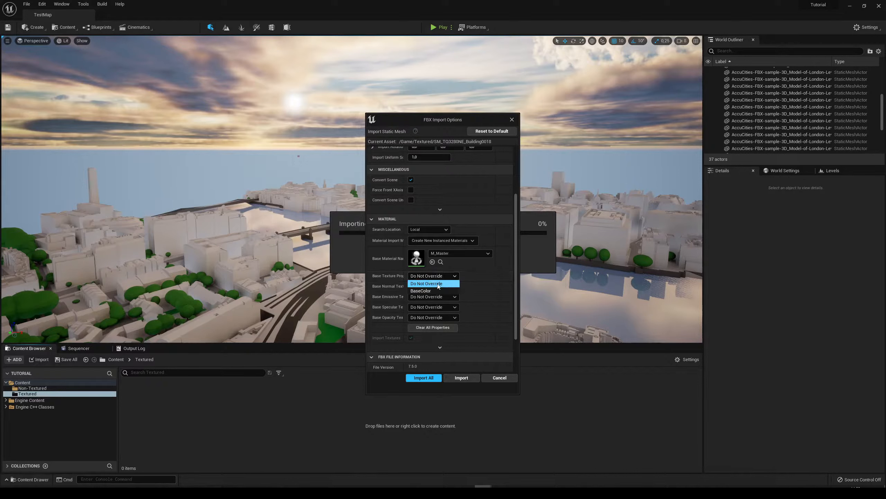
pyautogui.click(426, 291)
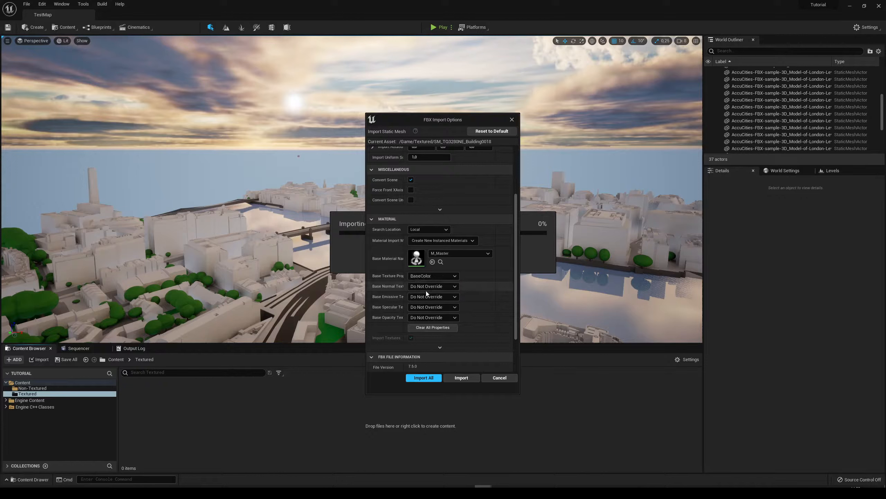
pyautogui.moveTo(516, 323); pyautogui.dragTo(518, 227)
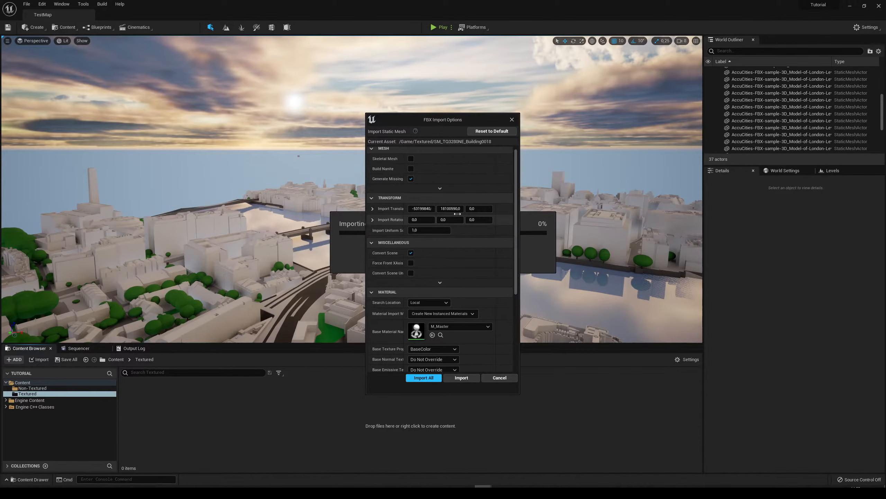
pyautogui.click(423, 379)
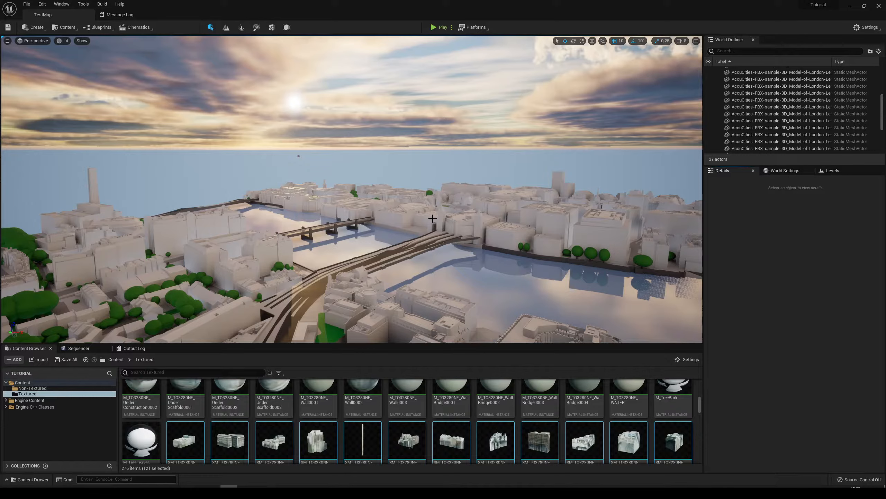
# Look through the imported TQ3280NE material instances, static meshes and textures in the Textured folder.
pyautogui.press('s')
pyautogui.press('a')
pyautogui.moveTo(433, 219); pyautogui.dragTo(450, 222, button='right')
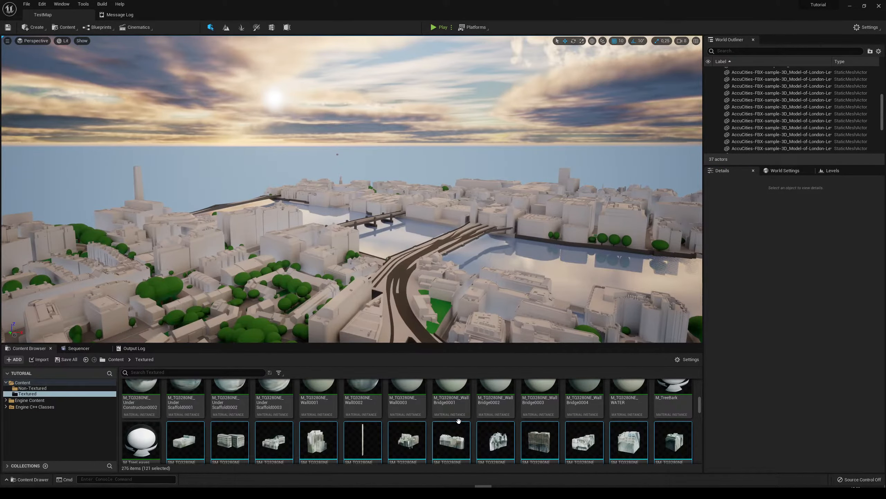
pyautogui.scroll(-10, 595, 429)
pyautogui.scroll(-10, 594, 429)
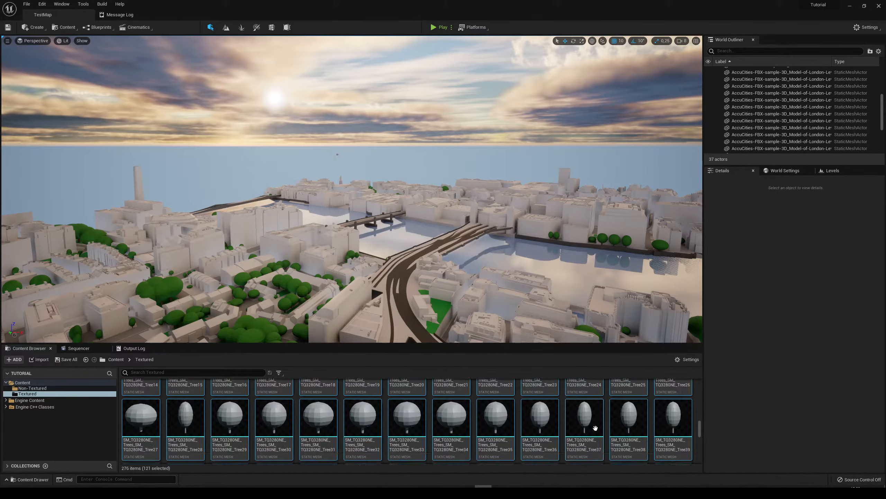
pyautogui.scroll(-3, 583, 420)
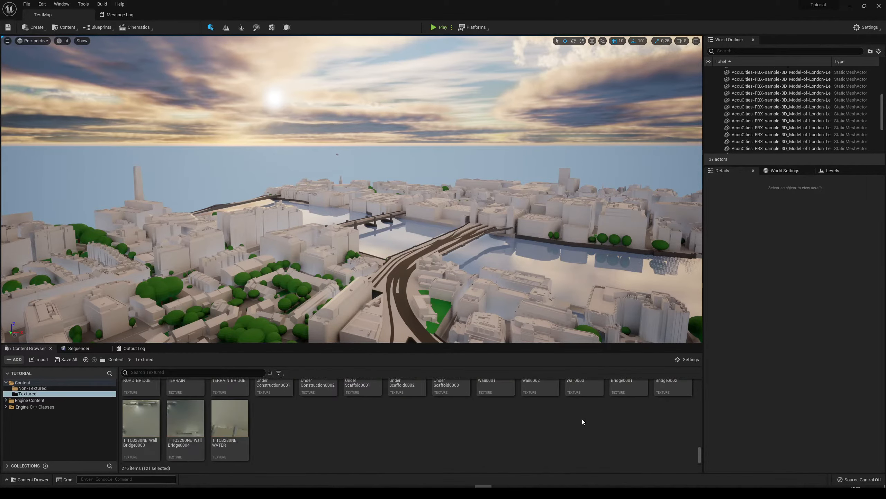
pyautogui.scroll(2, 358, 454)
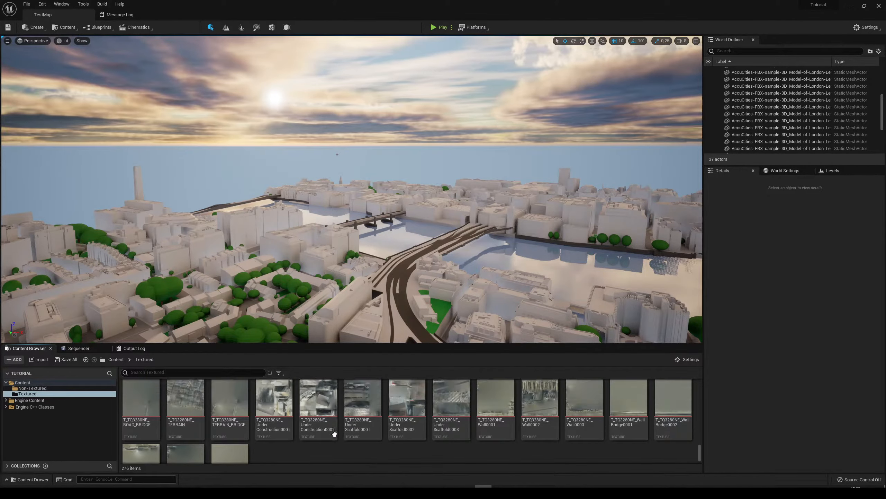
pyautogui.moveTo(695, 453); pyautogui.dragTo(706, 385)
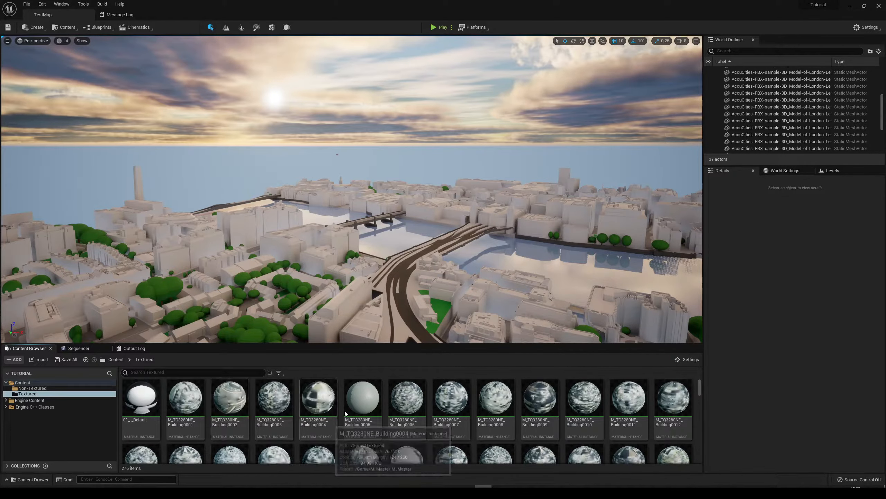
# Open the M_TQ3280NE_Building0006 material instance, review its BaseColor texture and parent material, and close it.
pyautogui.doubleClick(419, 409)
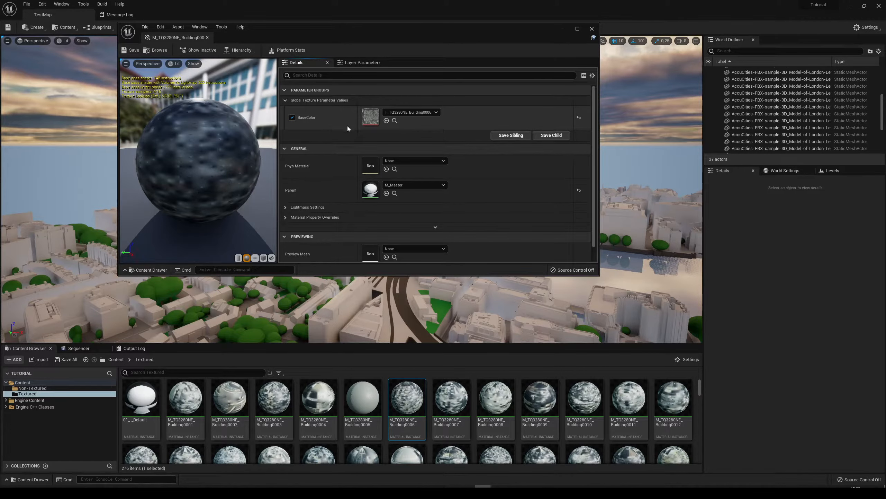
pyautogui.scroll(-1, 501, 213)
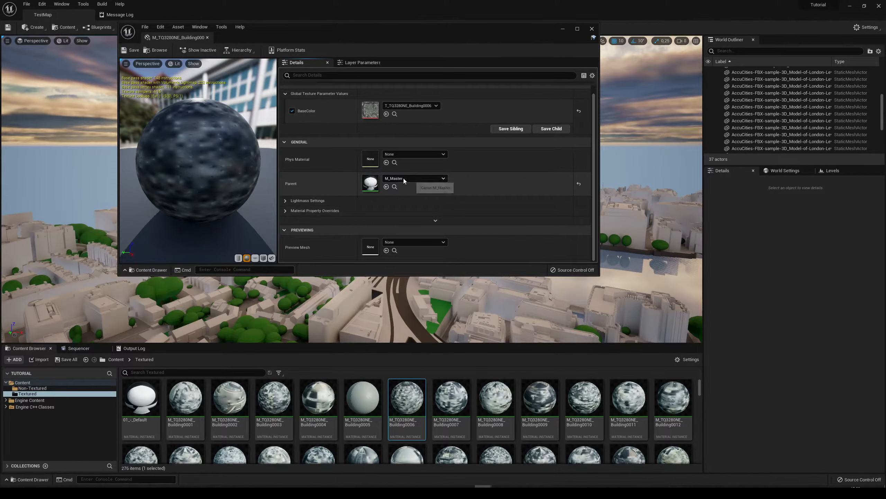
pyautogui.scroll(1, 349, 214)
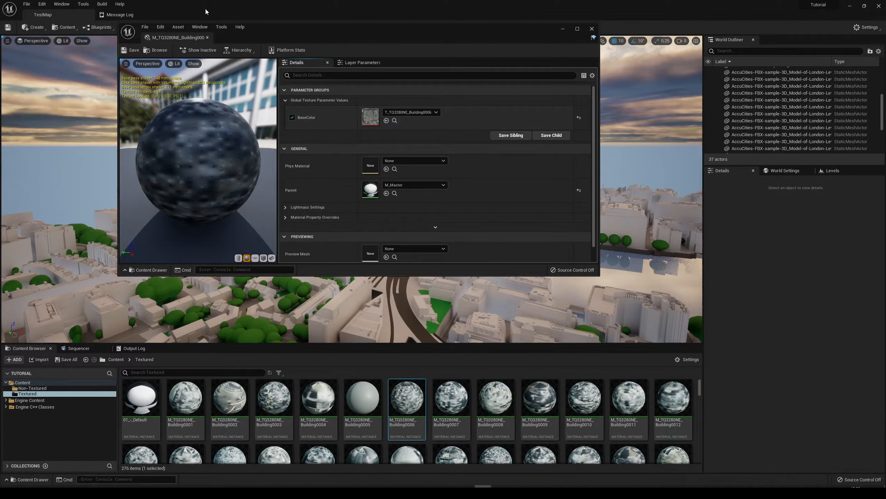
pyautogui.click(208, 38)
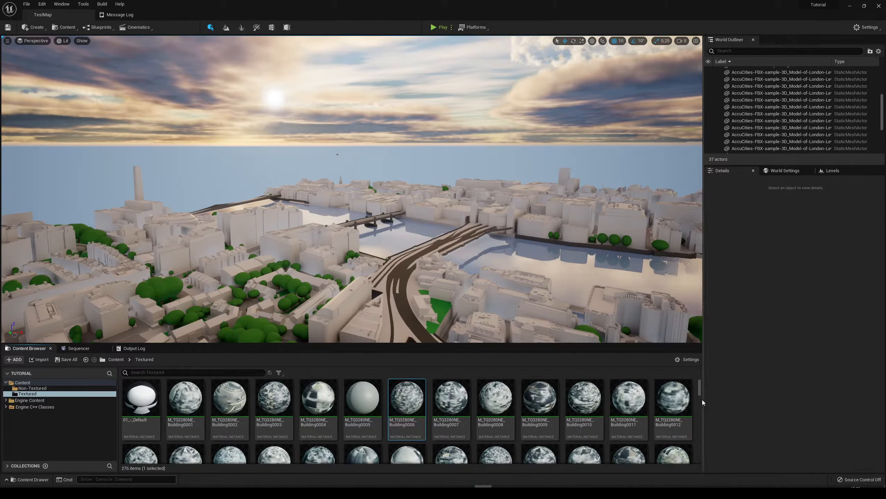
# Switch to File Explorer and open the TQ3280NW_AccuCities_3dLondonSample_Textured folder.
pyautogui.moveTo(701, 387); pyautogui.dragTo(695, 463)
pyautogui.click(369, 448)
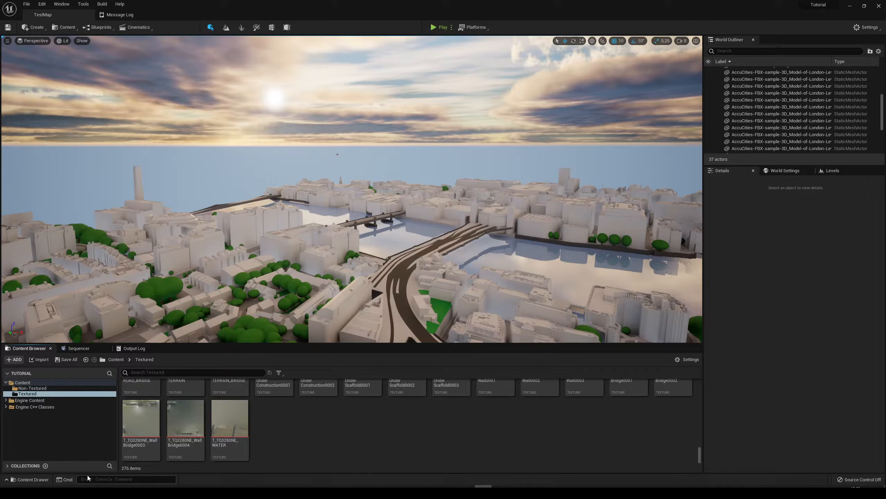
pyautogui.click(76, 492)
pyautogui.click(33, 467)
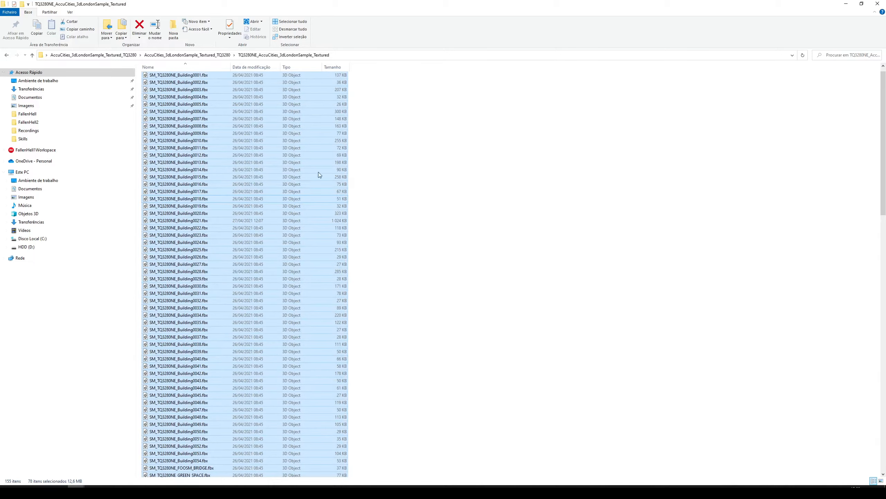
pyautogui.click(177, 55)
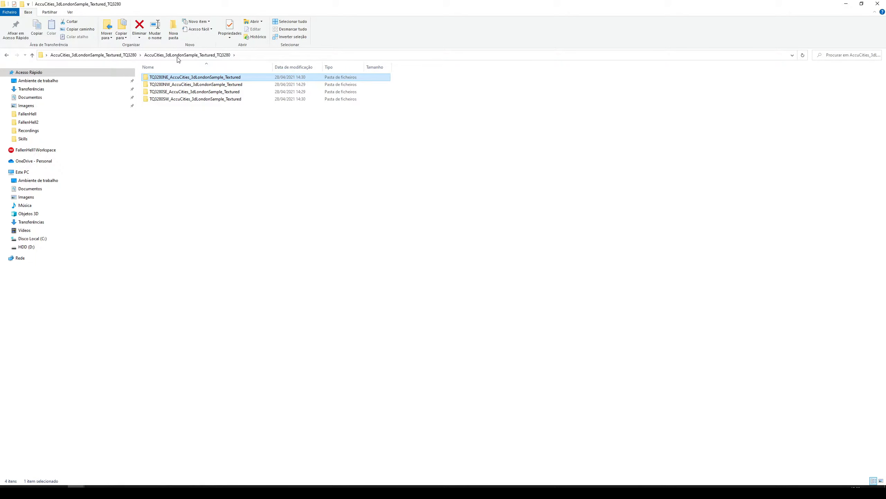
pyautogui.doubleClick(195, 84)
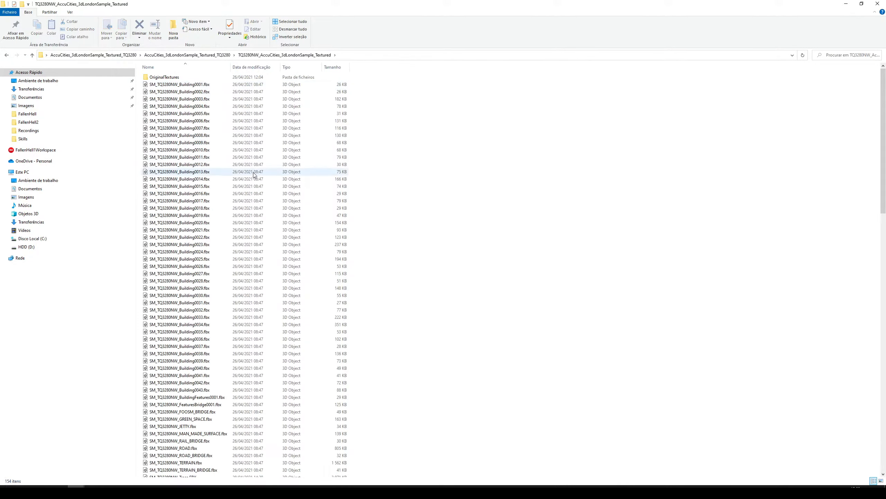
# Select all FBX files from SM_TQ3280NW_Building0001 to SM_TQ3280NW_WATER and bring them into Unreal's Textured folder for import.
pyautogui.click(209, 84)
pyautogui.scroll(-20, 422, 241)
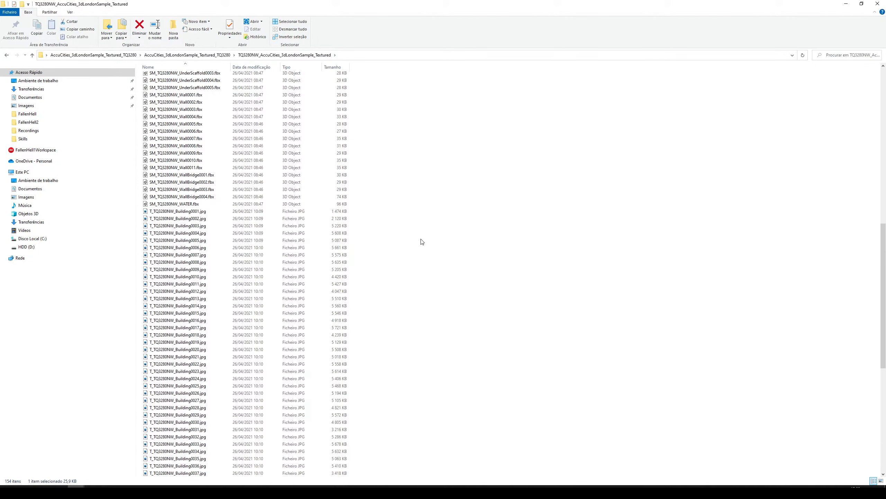
pyautogui.scroll(-9, 422, 241)
pyautogui.scroll(5, 400, 242)
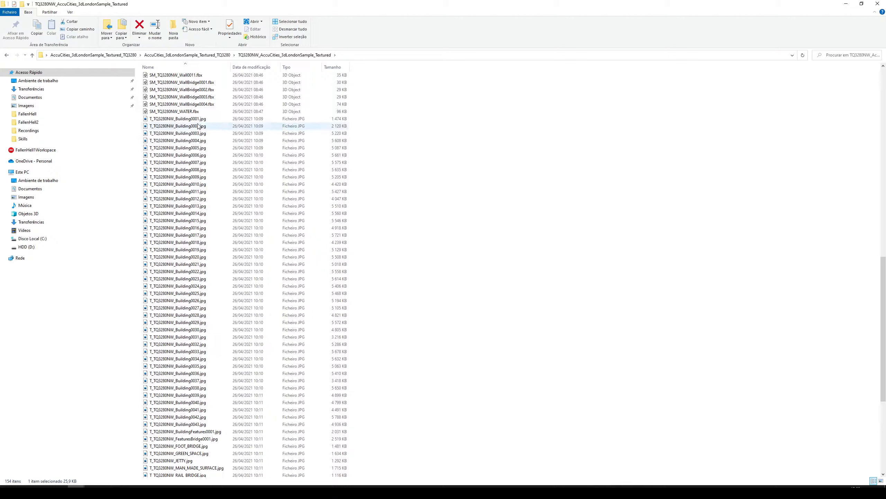
pyautogui.keyDown('shift'); pyautogui.click(180, 111); pyautogui.keyUp('shift')
pyautogui.moveTo(162, 92); pyautogui.dragTo(349, 445)
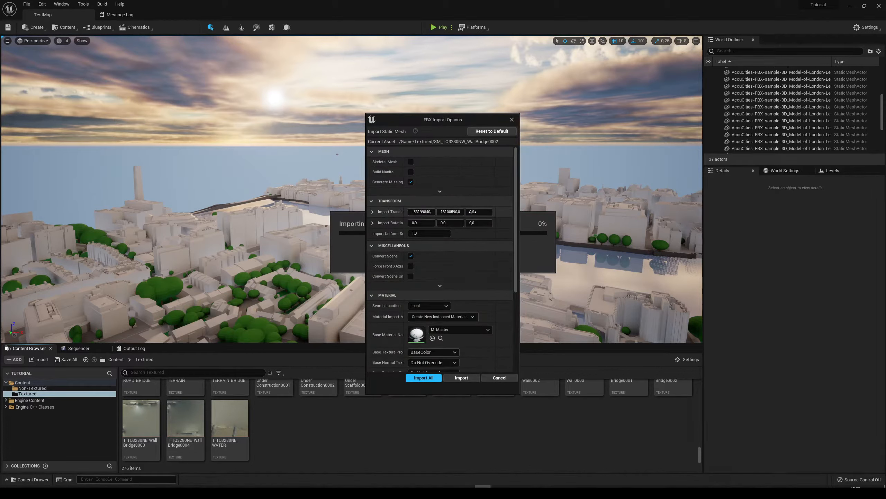
# Check the transform and material import options and import all the TQ3280NW meshes with the existing settings.
pyautogui.moveTo(517, 173)
pyautogui.mouseDown()
pyautogui.moveTo(514, 183)
pyautogui.moveTo(516, 164)
pyautogui.mouseUp()
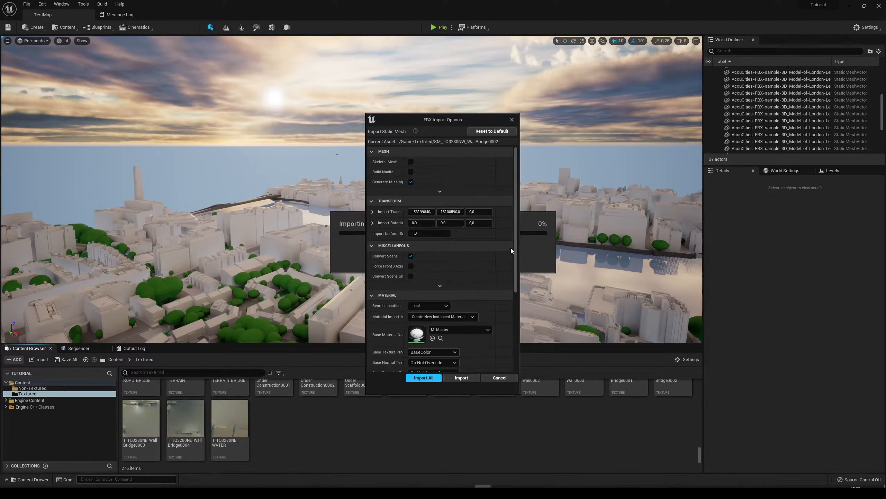
pyautogui.moveTo(516, 242); pyautogui.dragTo(512, 301)
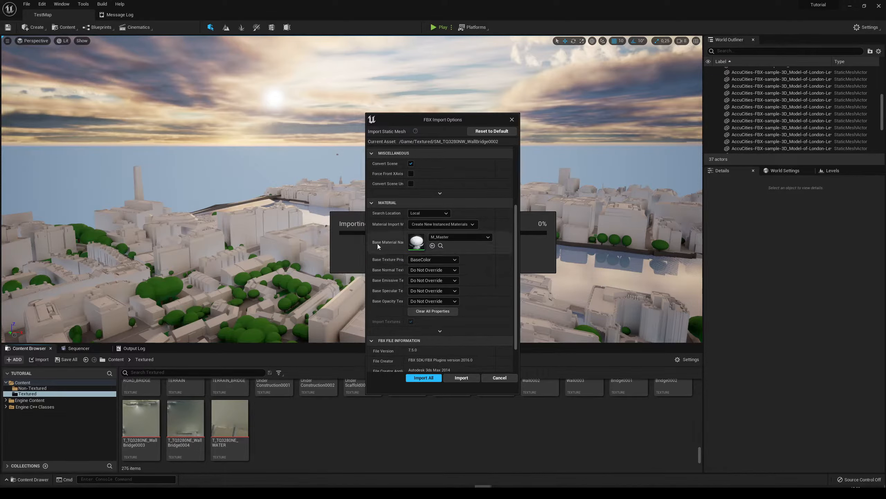
pyautogui.scroll(3, 516, 256)
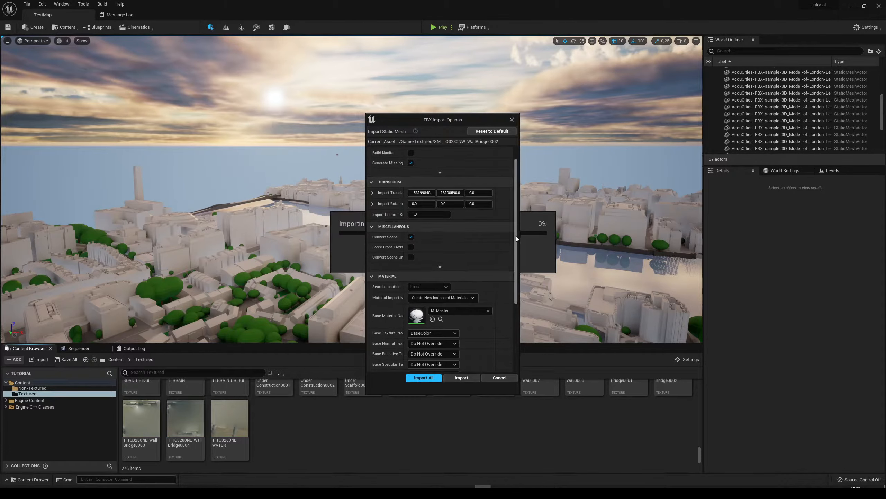
pyautogui.scroll(-4, 516, 236)
pyautogui.click(421, 378)
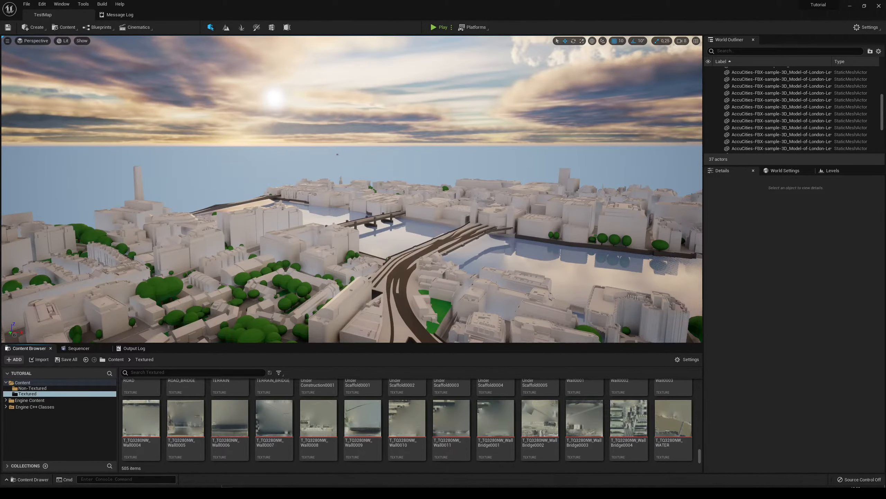
# Switch to File Explorer and open the TQ3280SE_AccuCities_3dLondonSample_Textured folder.
pyautogui.moveTo(352, 210); pyautogui.dragTo(334, 211, button='right')
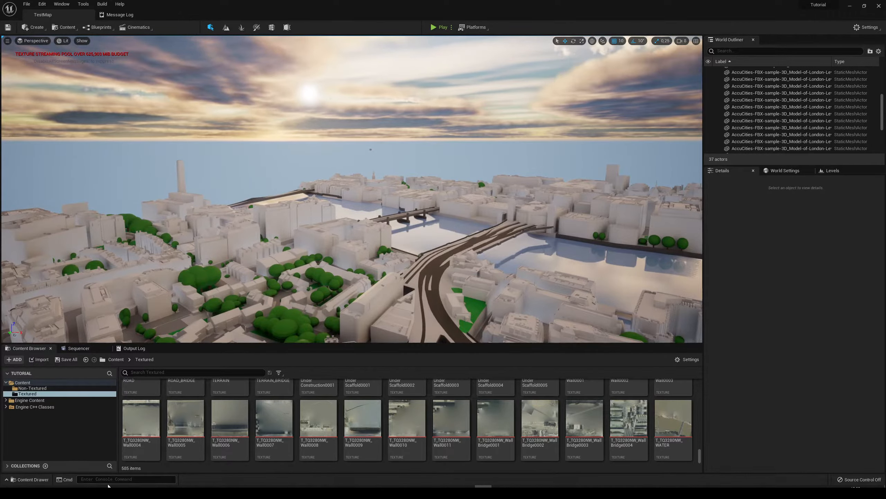
pyautogui.click(76, 487)
pyautogui.click(113, 460)
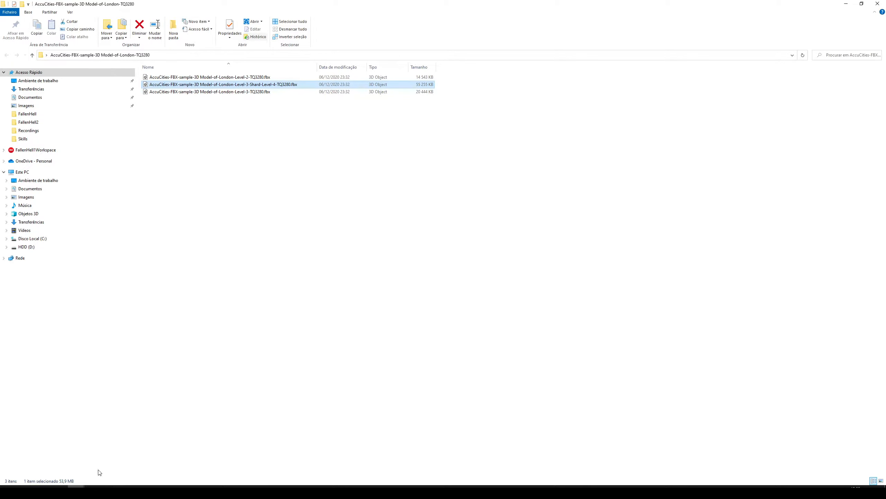
pyautogui.click(76, 487)
pyautogui.click(37, 459)
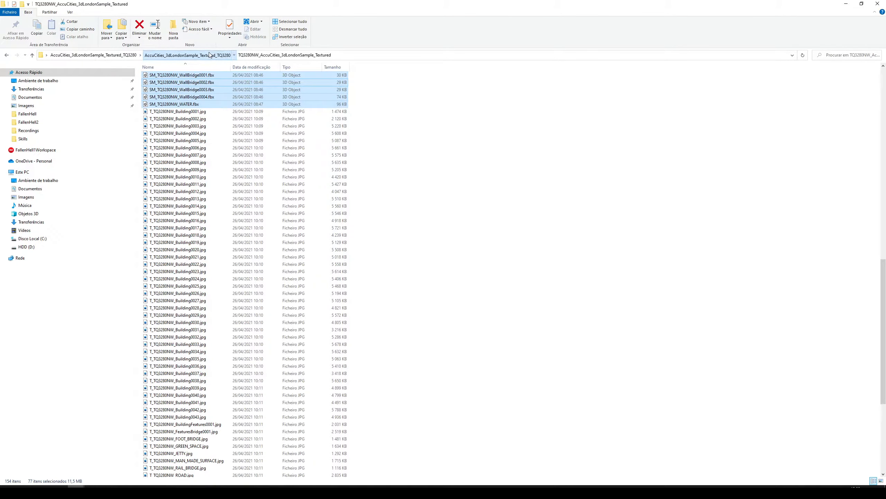
pyautogui.click(218, 55)
pyautogui.doubleClick(188, 92)
# Select all FBX files from SM_TQ3280SE_Building0001 to SM_TQ3280SE_WATER and bring them into Unreal's Textured folder for import.
pyautogui.click(185, 84)
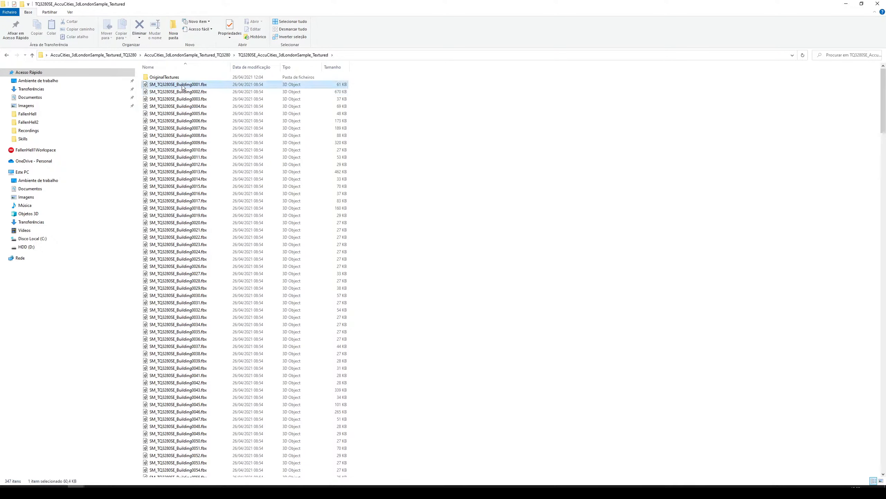
pyautogui.scroll(-20, 312, 204)
pyautogui.scroll(-20, 326, 230)
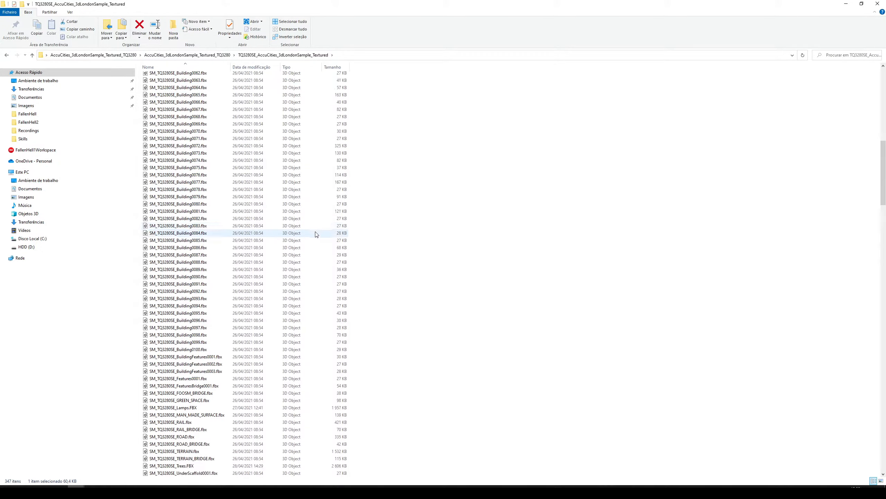
pyautogui.scroll(-1, 290, 280)
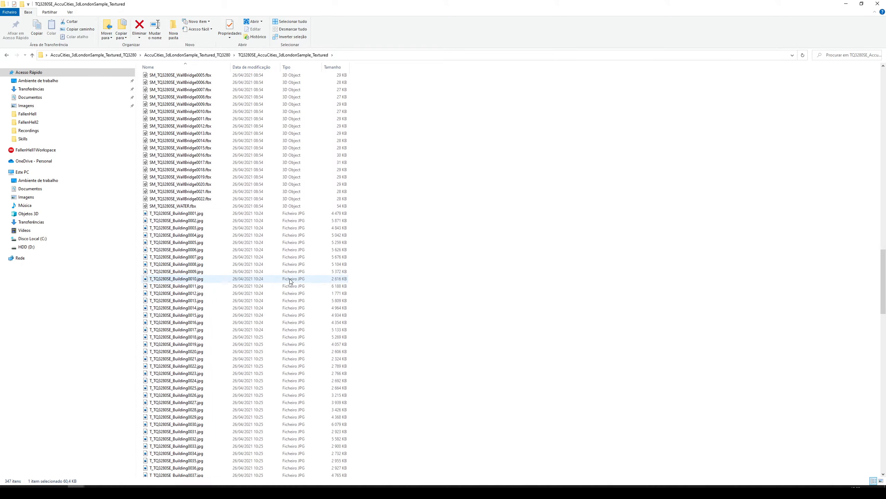
pyautogui.keyDown('shift'); pyautogui.click(182, 206); pyautogui.keyUp('shift')
pyautogui.moveTo(176, 133); pyautogui.dragTo(697, 436)
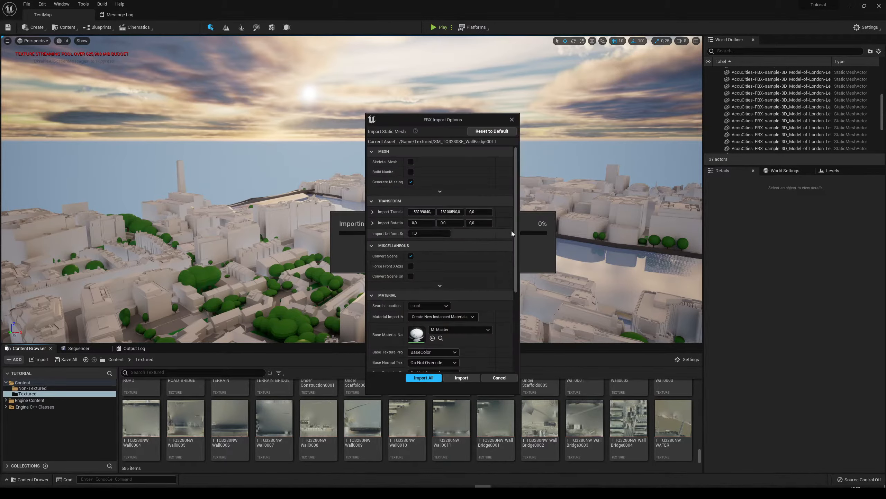
# Check the material import options and import all the TQ3280SE meshes with the existing settings.
pyautogui.moveTo(516, 224); pyautogui.dragTo(513, 287)
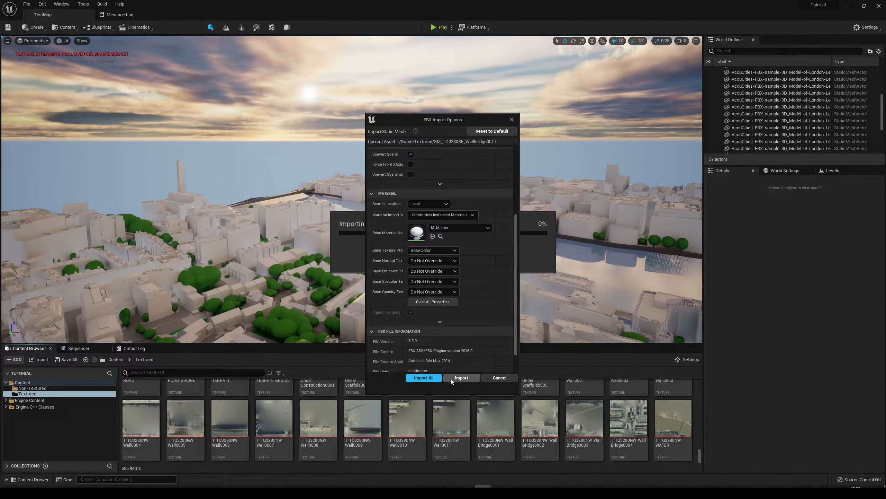
pyautogui.click(423, 378)
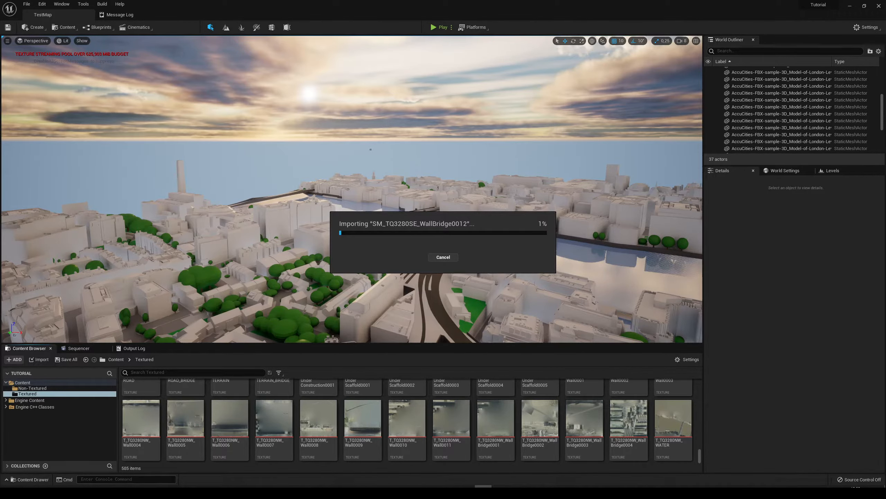
# Switch to File Explorer and open the TQ3280SW_AccuCities_3dLondonSample_Textured folder.
pyautogui.moveTo(352, 196); pyautogui.dragTo(330, 190, button='right')
pyautogui.moveTo(76, 493)
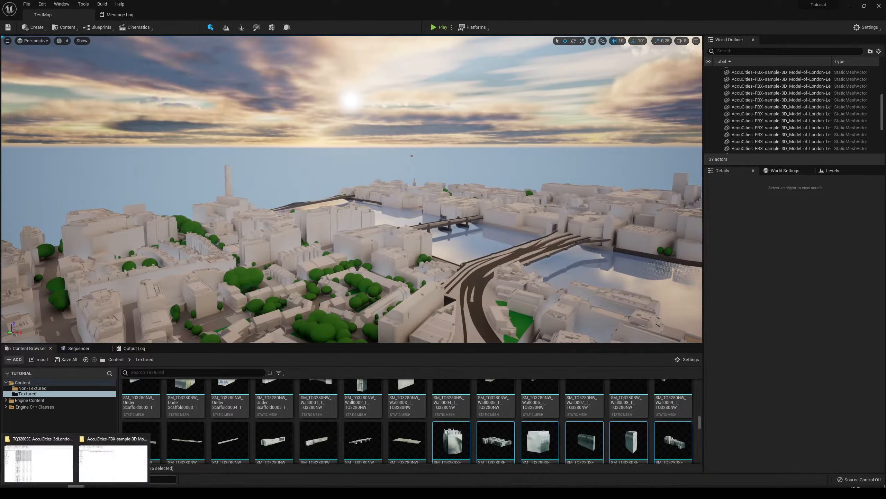
pyautogui.click(49, 468)
pyautogui.click(187, 55)
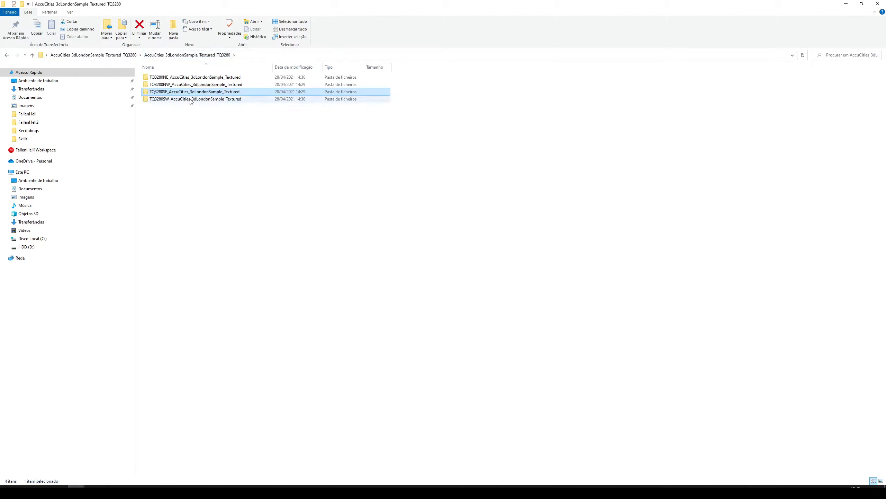
pyautogui.doubleClick(185, 98)
# Select all FBX files through SM_TQ3280SW_WATER in the TQ3280SW folder and bring them into Unreal's Textured folder for import.
pyautogui.click(177, 84)
pyautogui.scroll(-11, 558, 307)
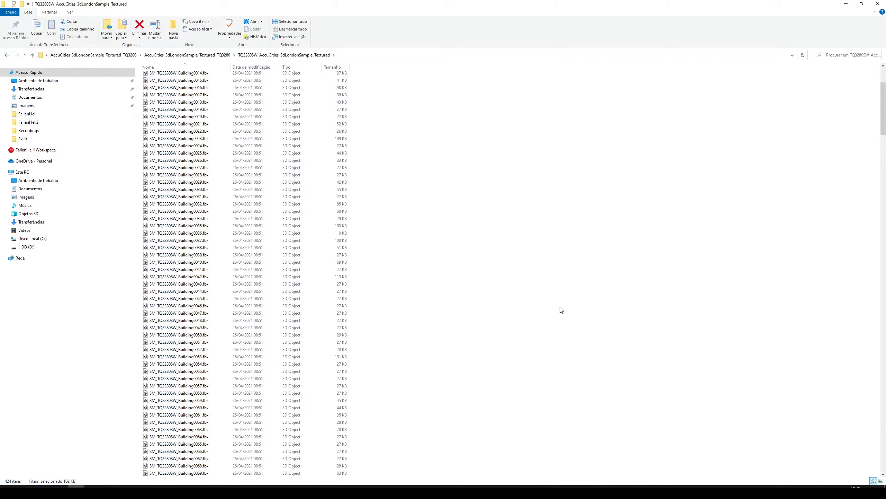
pyautogui.scroll(-20, 471, 283)
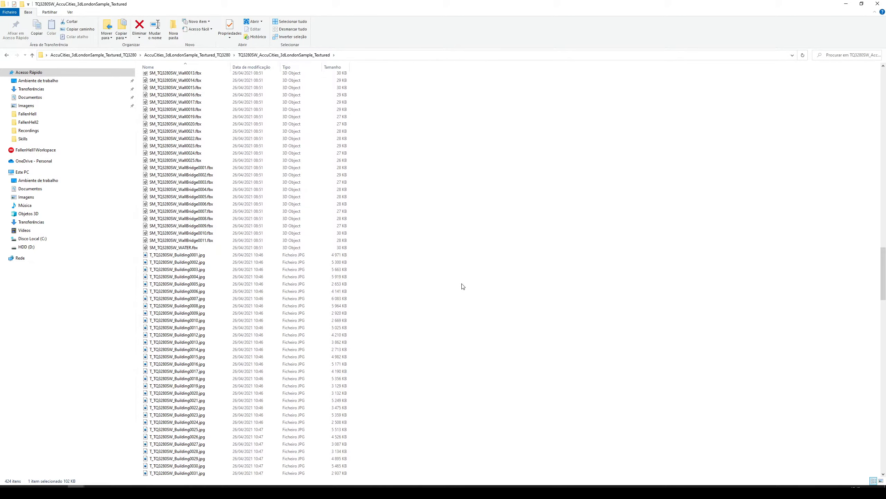
pyautogui.keyDown('shift'); pyautogui.click(173, 247); pyautogui.keyUp('shift')
pyautogui.moveTo(172, 158); pyautogui.dragTo(693, 440)
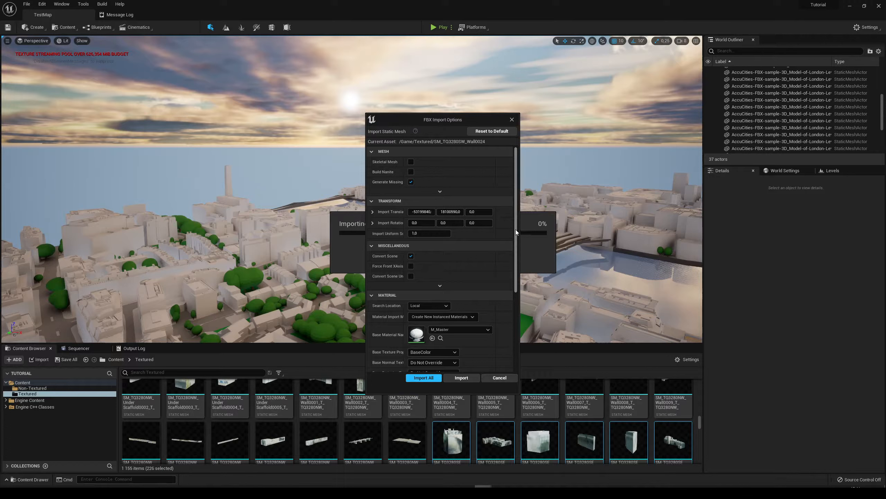
# Check the material import options and import all the TQ3280SW meshes with the existing settings.
pyautogui.moveTo(516, 166); pyautogui.dragTo(521, 244)
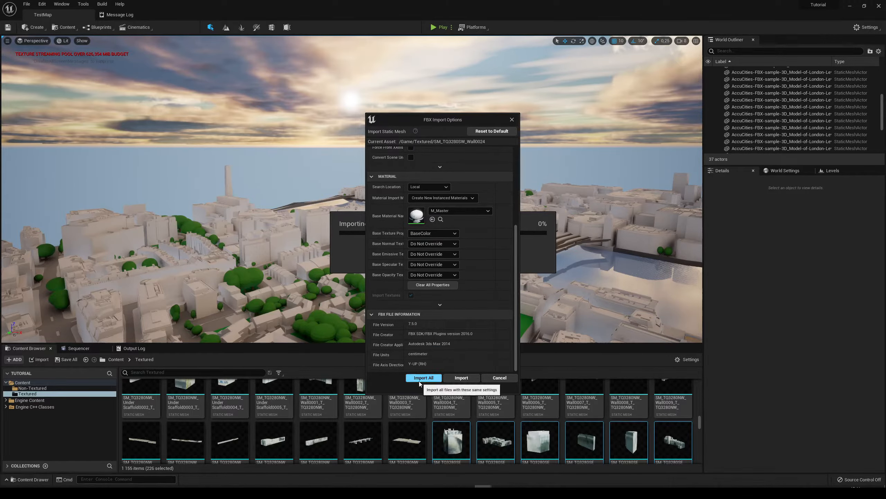
pyautogui.click(424, 378)
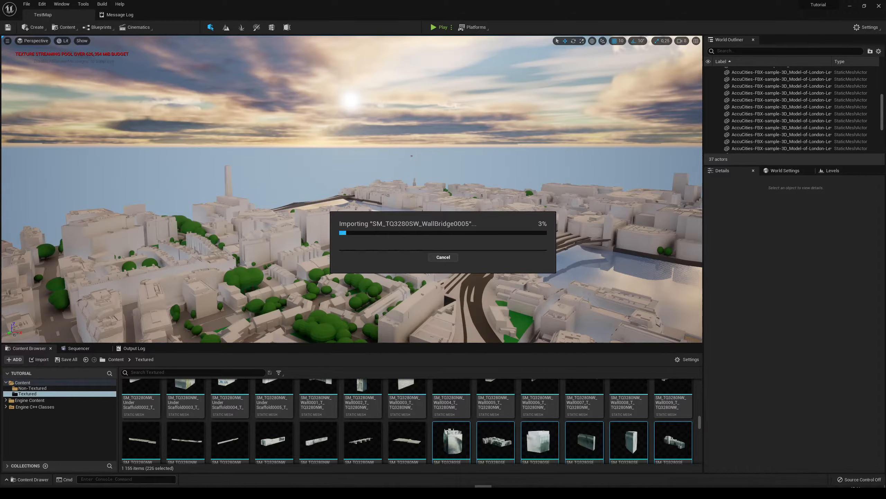
pyautogui.moveTo(349, 224); pyautogui.dragTo(323, 229, button='right')
pyautogui.scroll(1, 312, 443)
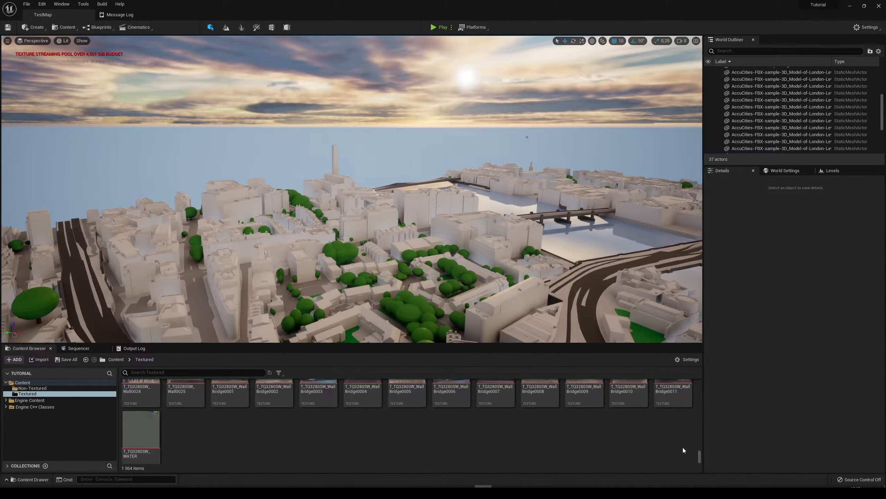
# Enlarge the Content Browser, look through the imported assets and filter the Textured folder to Static Mesh only.
pyautogui.moveTo(701, 460); pyautogui.dragTo(701, 458)
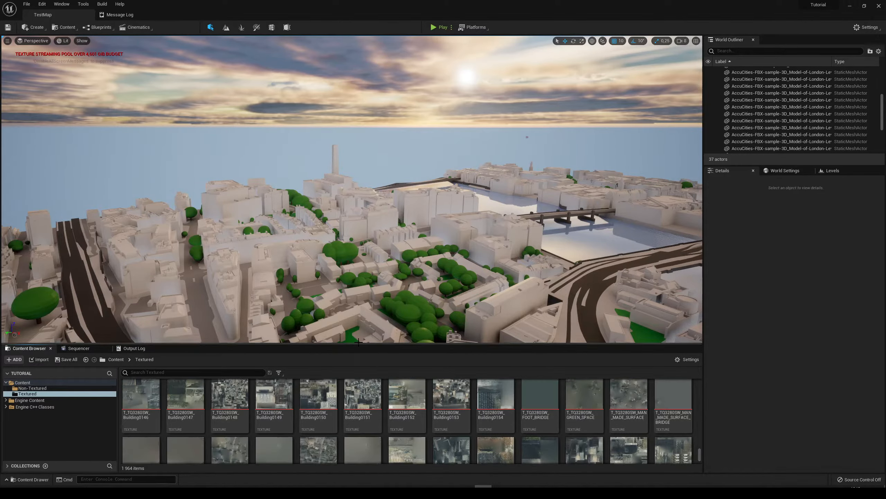
pyautogui.moveTo(354, 343); pyautogui.dragTo(357, 196)
pyautogui.moveTo(699, 452); pyautogui.dragTo(699, 405)
pyautogui.scroll(2, 695, 371)
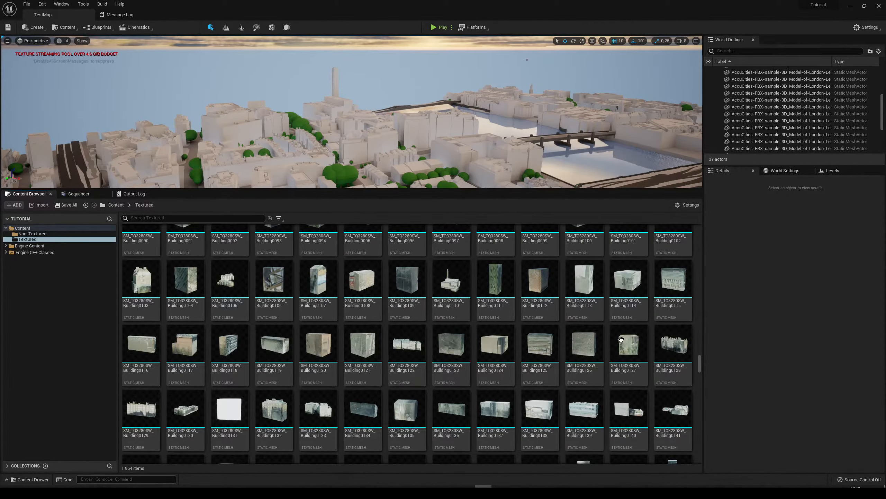
pyautogui.moveTo(700, 362); pyautogui.dragTo(700, 264)
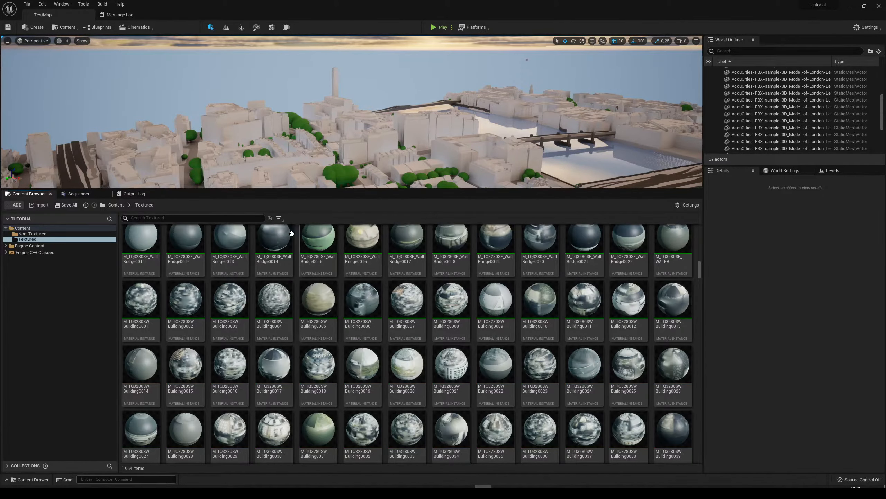
pyautogui.click(279, 219)
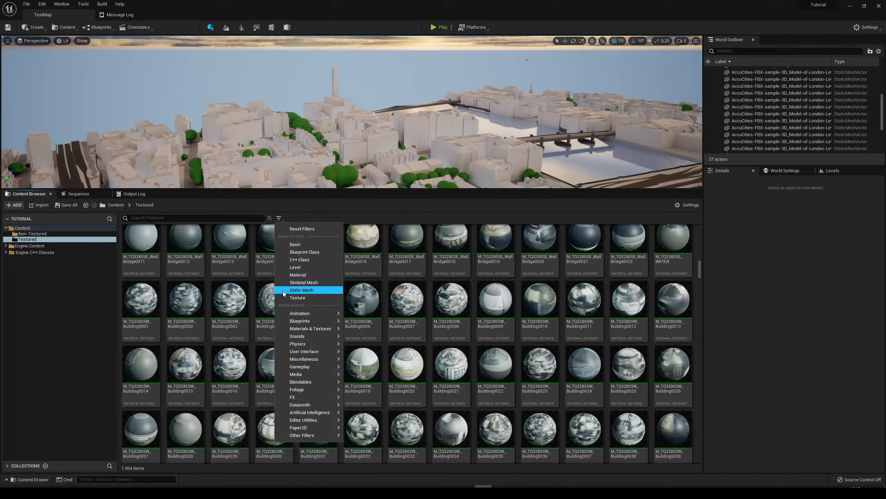
pyautogui.click(301, 290)
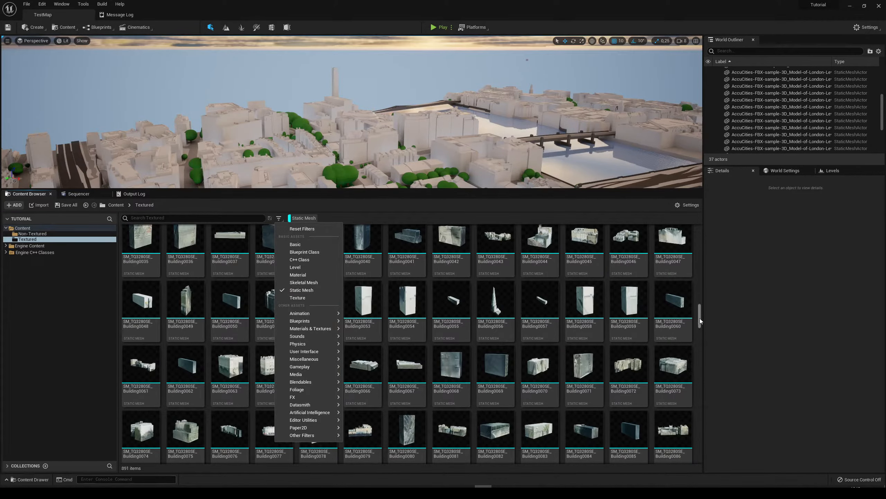
# Select all the static meshes of the four tiles in the Textured folder.
pyautogui.moveTo(699, 311); pyautogui.dragTo(706, 230)
pyautogui.click(149, 250)
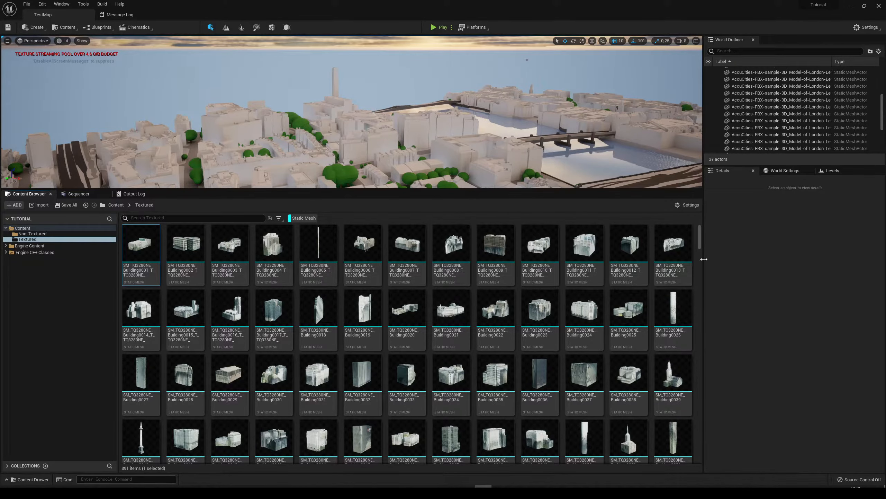
pyautogui.moveTo(700, 238); pyautogui.dragTo(700, 465)
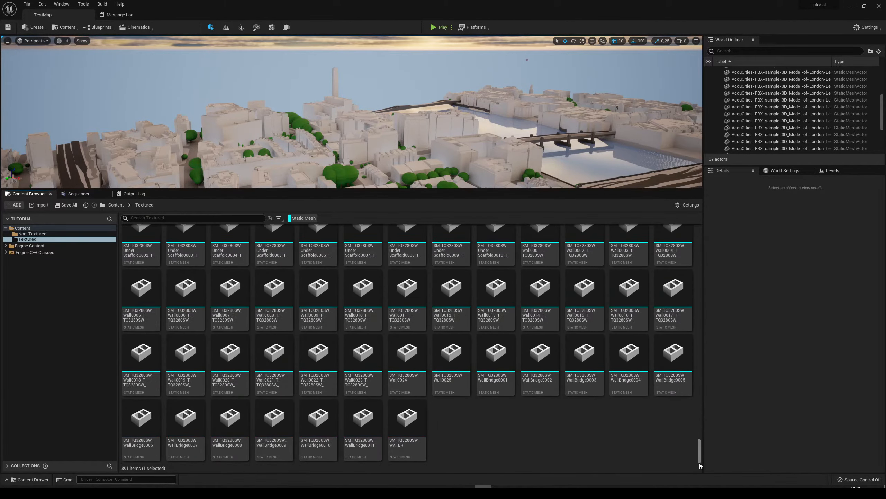
pyautogui.hotkey('ctrl', 'a')
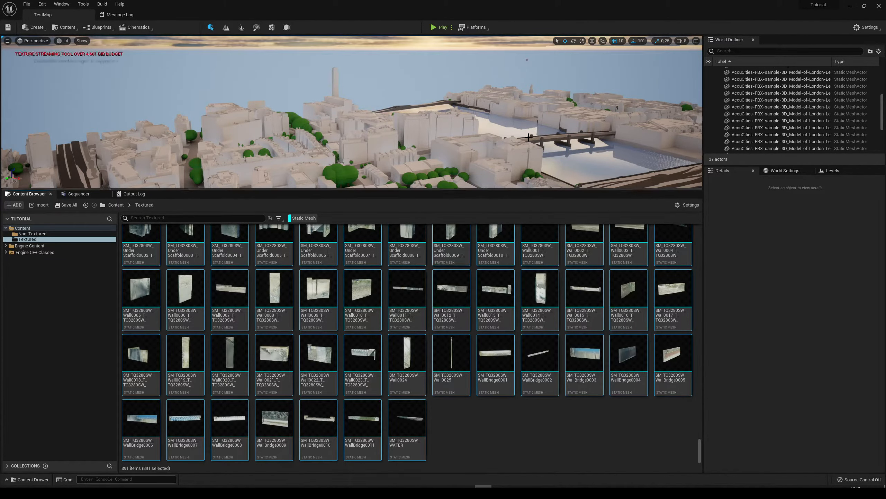
# Shrink the Content Browser and frame the empty space beside the untextured city for placing the selected meshes.
pyautogui.moveTo(485, 190); pyautogui.dragTo(473, 350)
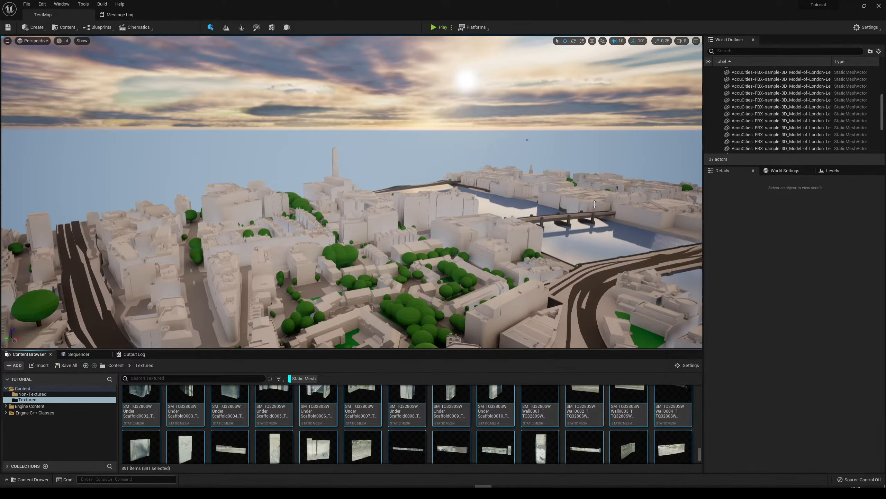
pyautogui.moveTo(439, 186); pyautogui.dragTo(586, 186, button='right')
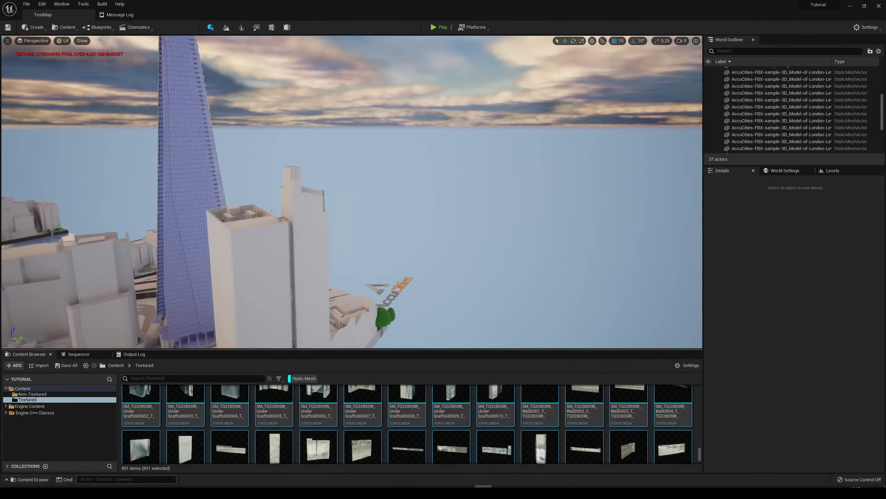
pyautogui.moveTo(320, 210)
pyautogui.mouseDown(button='right')
pyautogui.moveTo(377, 226)
pyautogui.moveTo(320, 209)
pyautogui.mouseUp(button='right')
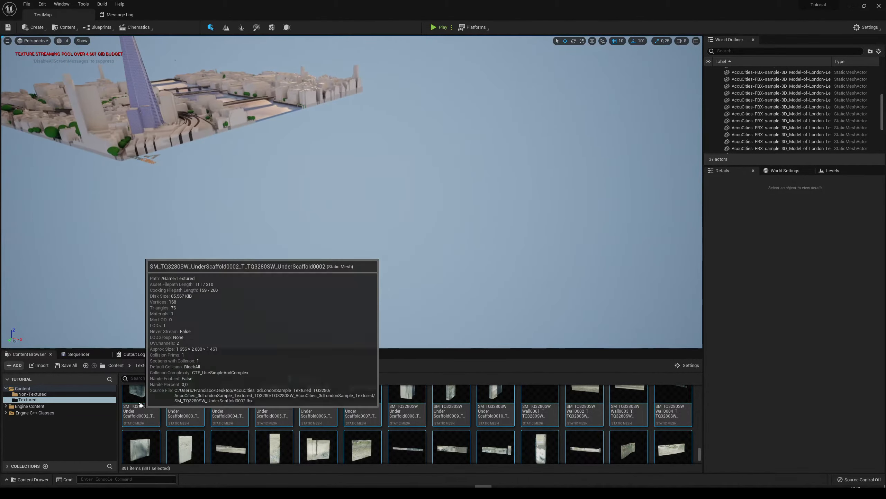
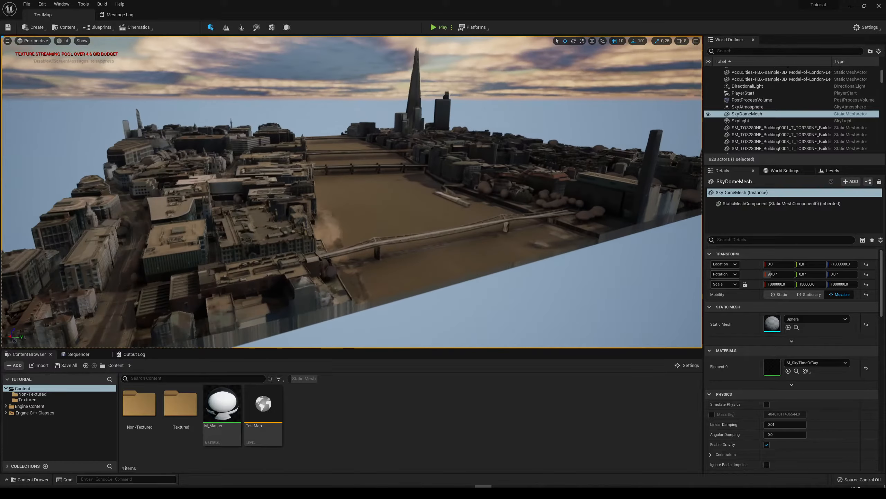
# Examine the placed textured city and browse the World Outliner for the untextured AccuCities actors and the textured SM_ actors.
pyautogui.press('w')
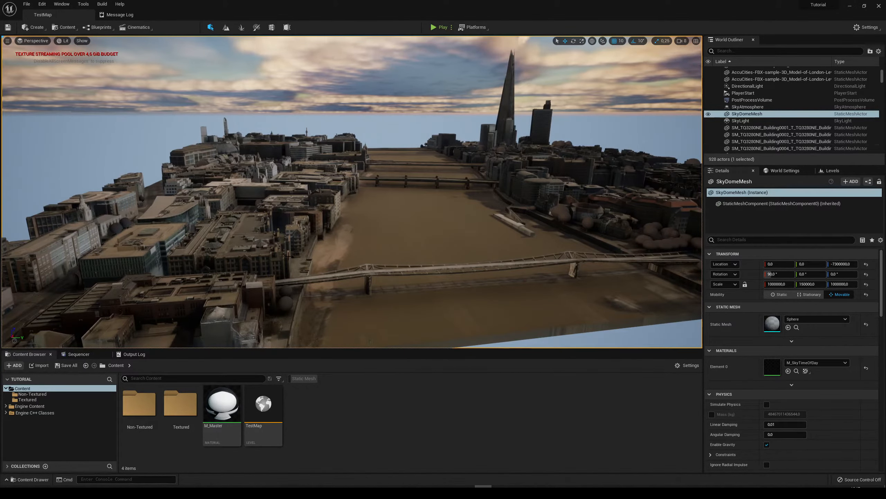
pyautogui.moveTo(472, 233)
pyautogui.mouseDown(button='right')
pyautogui.moveTo(446, 243)
pyautogui.moveTo(480, 238)
pyautogui.mouseUp(button='right')
pyautogui.scroll(-4, 804, 134)
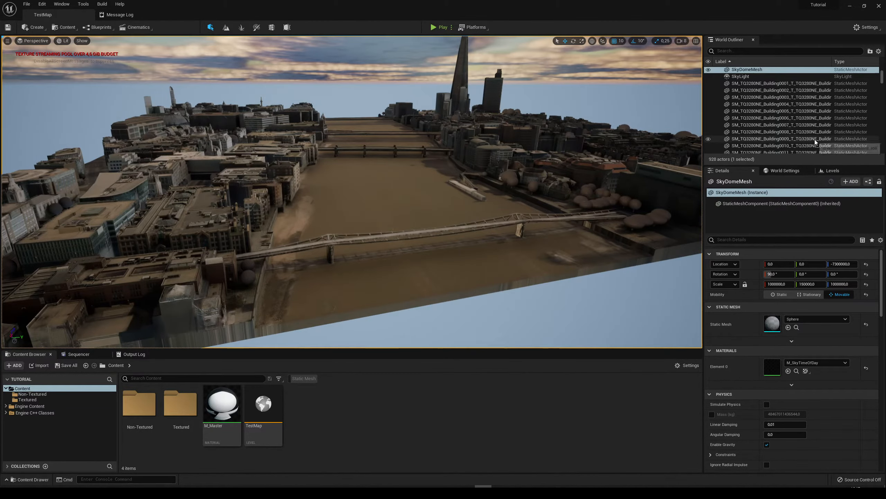
pyautogui.scroll(5, 781, 140)
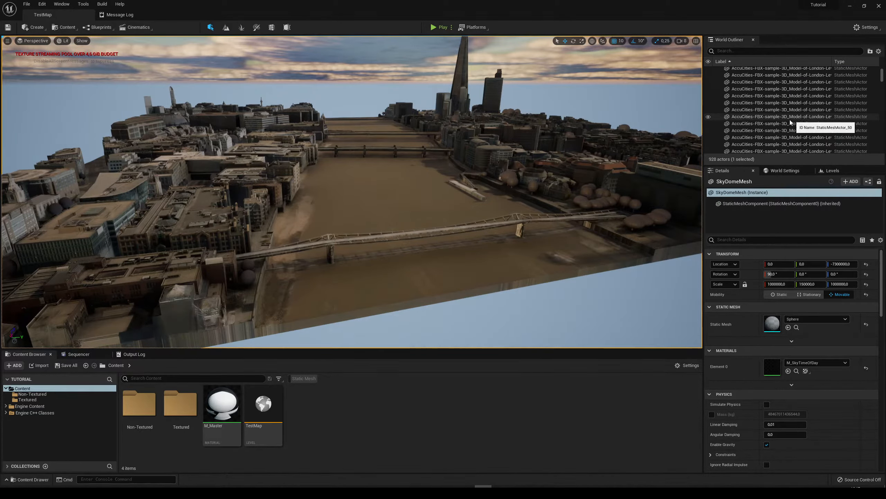
pyautogui.scroll(-5, 766, 138)
pyautogui.scroll(5, 765, 137)
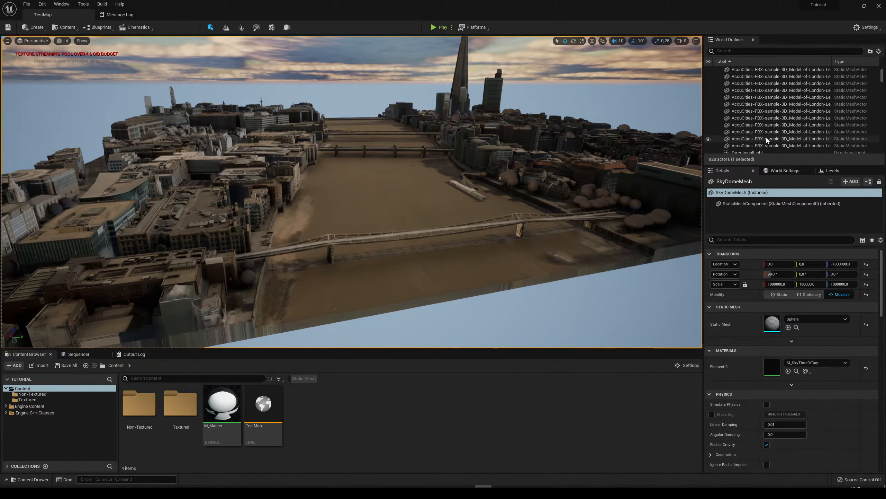
pyautogui.click(746, 125)
pyautogui.doubleClick(745, 125)
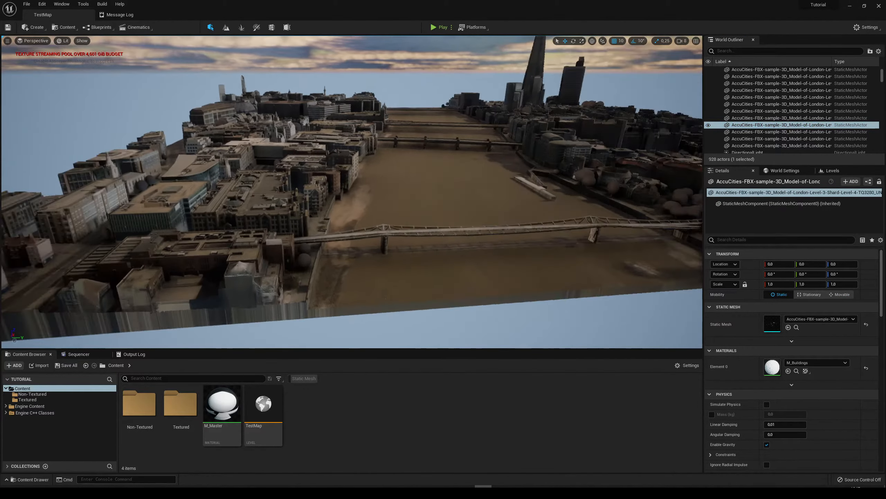
pyautogui.scroll(-5, 782, 87)
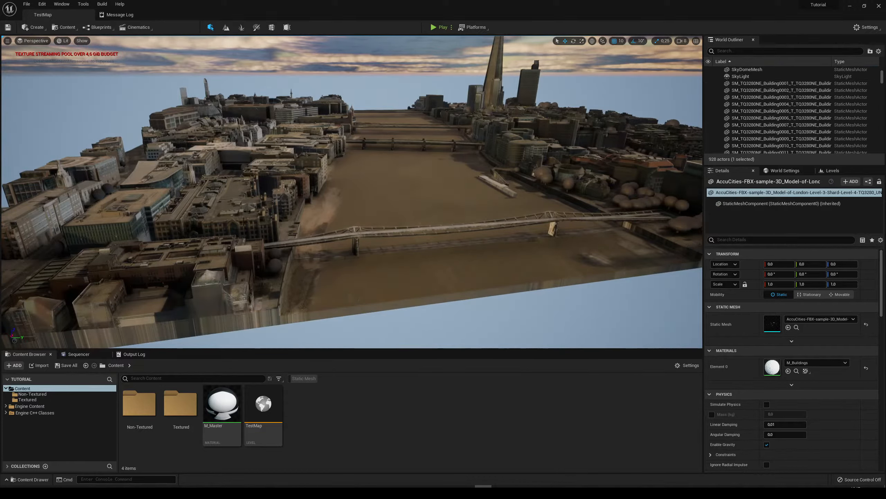
# Filter the World Outliner by SM_, select all actors from SM_TQ3280NE_Building0001 to SM_TQ3280SW_WATER and reset their location to 0, 0, 0.
pyautogui.click(751, 51)
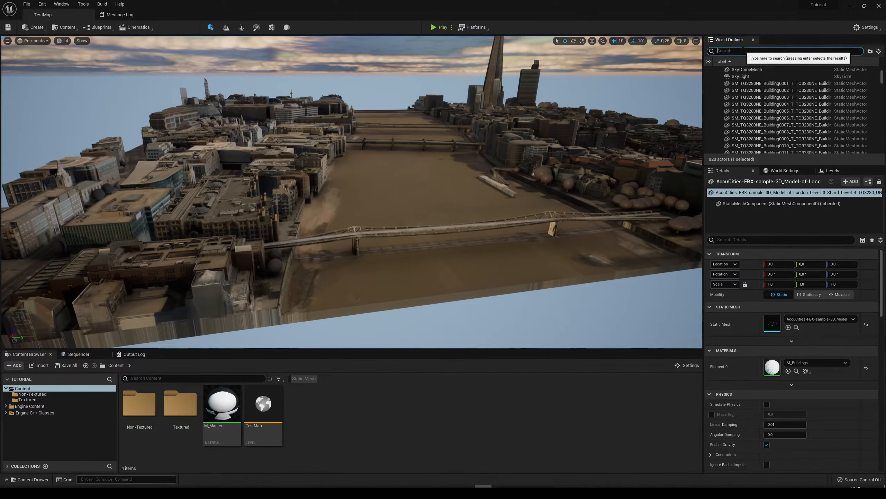
pyautogui.write('SM')
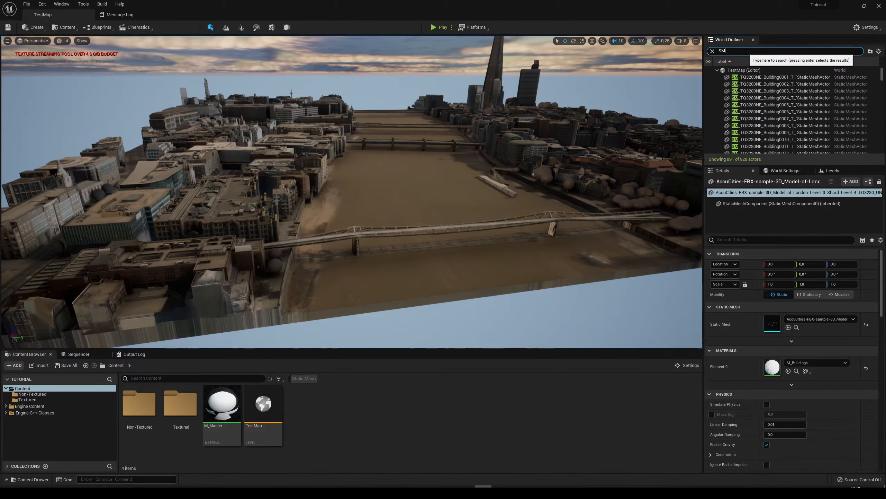
pyautogui.write('_')
pyautogui.click(734, 77)
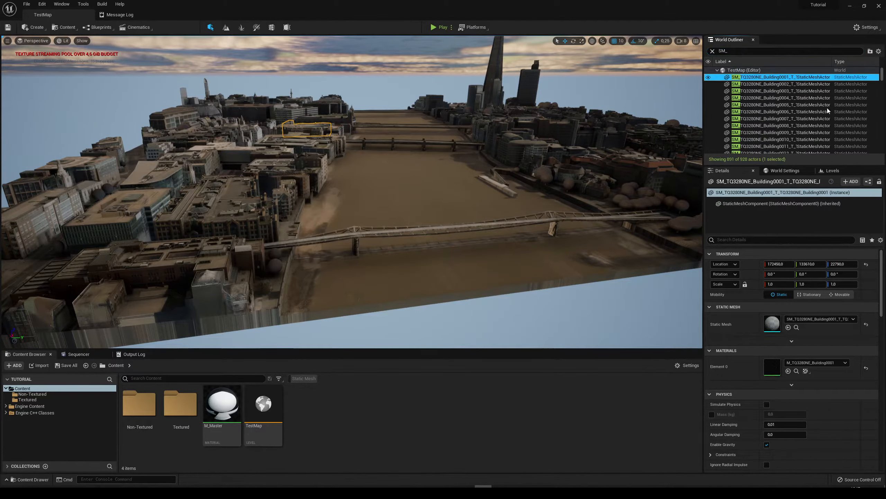
pyautogui.moveTo(882, 75); pyautogui.dragTo(880, 150)
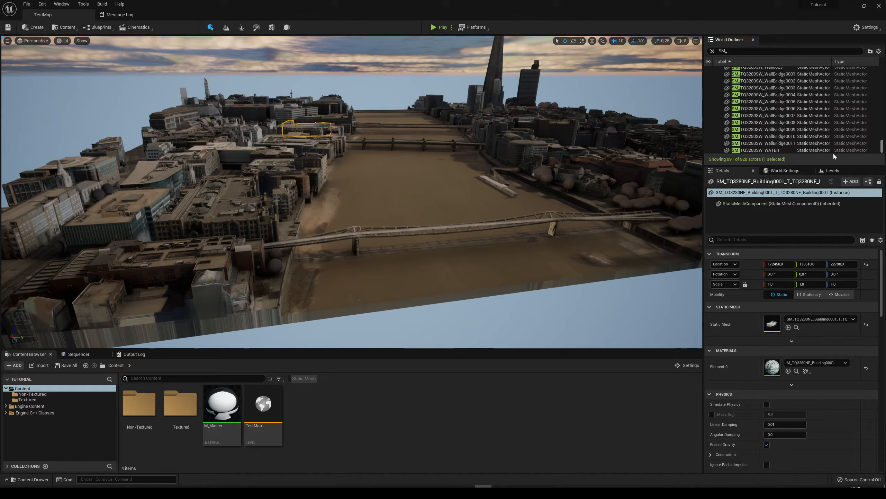
pyautogui.keyDown('shift'); pyautogui.click(746, 150); pyautogui.keyUp('shift')
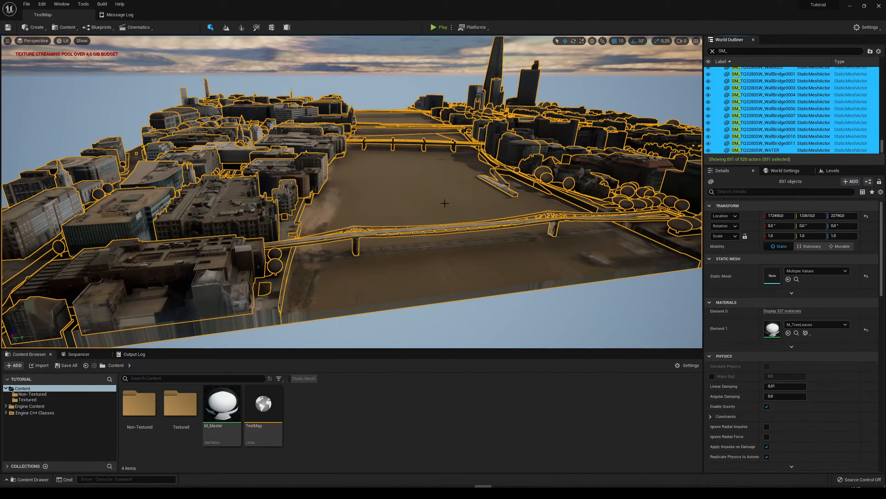
pyautogui.press('f')
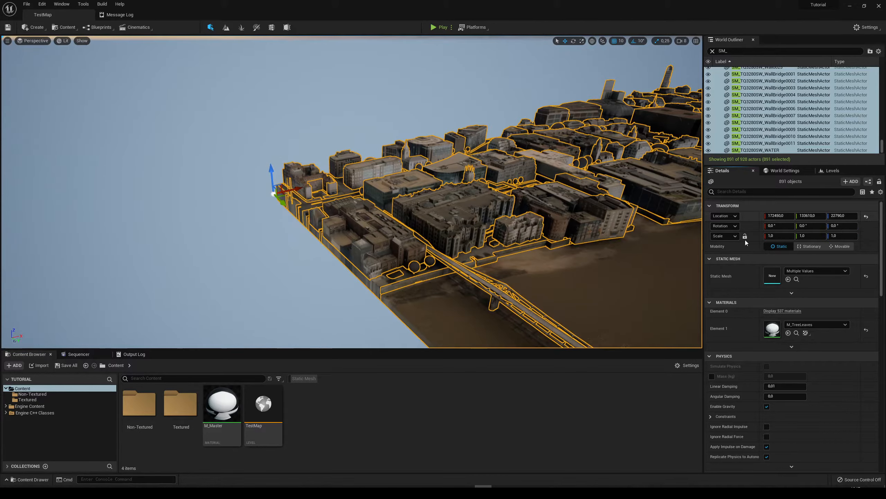
pyautogui.click(866, 215)
# Move the selected textured city sideways until it stands clear of the untextured model, and clear the selection.
pyautogui.moveTo(455, 194); pyautogui.dragTo(330, 177, button='right')
pyautogui.press('a')
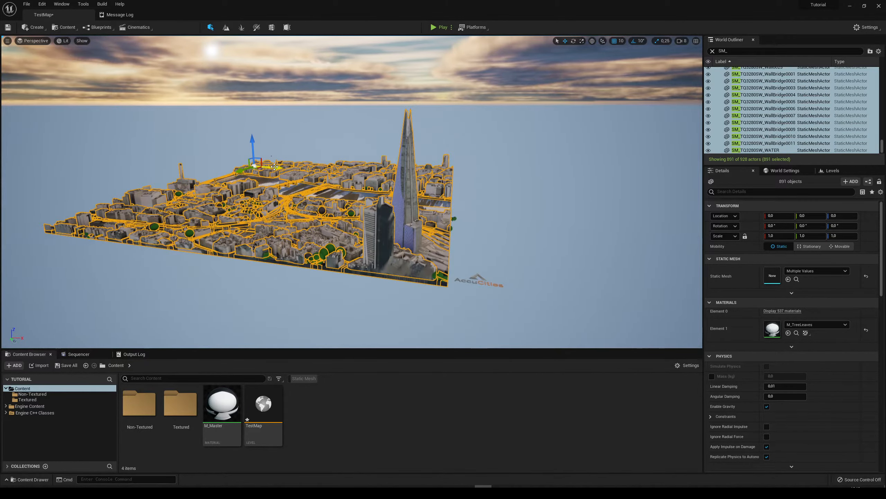
pyautogui.moveTo(276, 169); pyautogui.dragTo(558, 188)
pyautogui.click(369, 290)
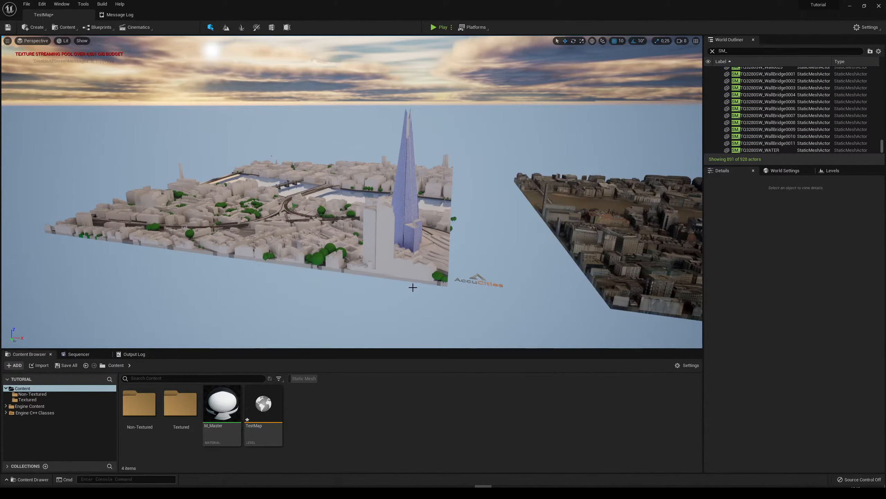
pyautogui.moveTo(413, 287); pyautogui.dragTo(495, 280, button='right')
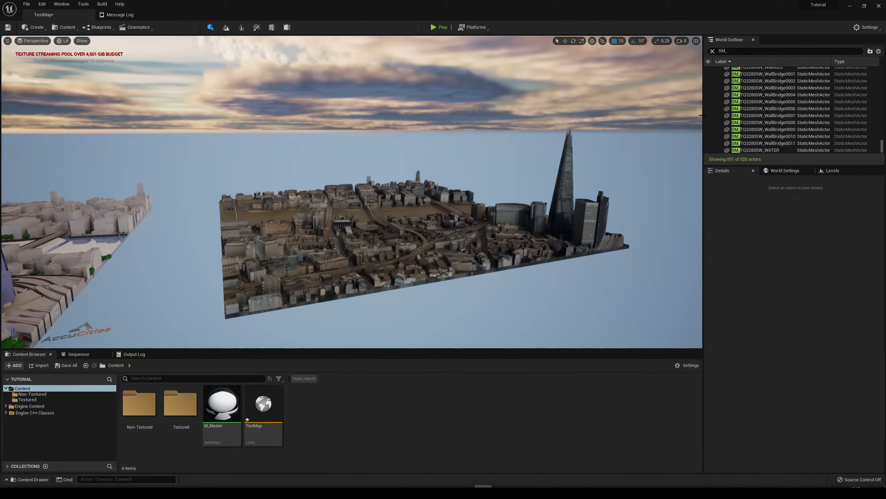
# Clear the World Outliner filter and save TestMap with the repositioned textured city.
pyautogui.click(712, 51)
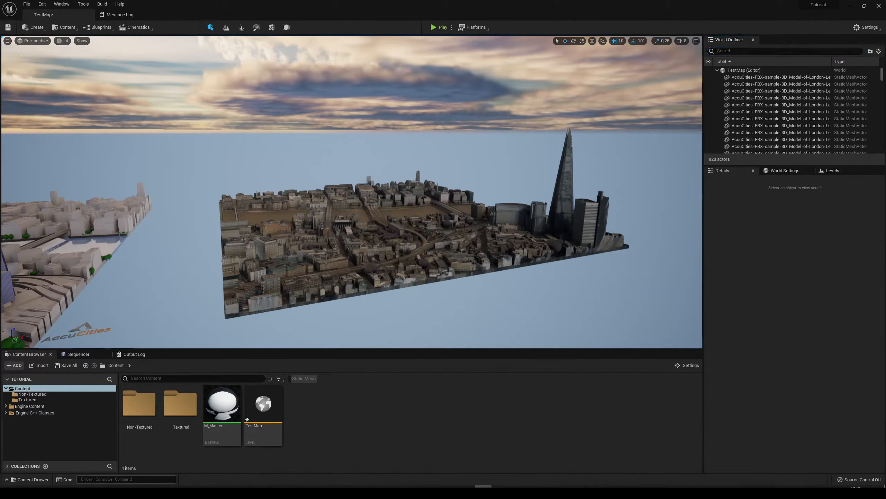
pyautogui.moveTo(496, 223); pyautogui.dragTo(436, 243, button='right')
pyautogui.press('w')
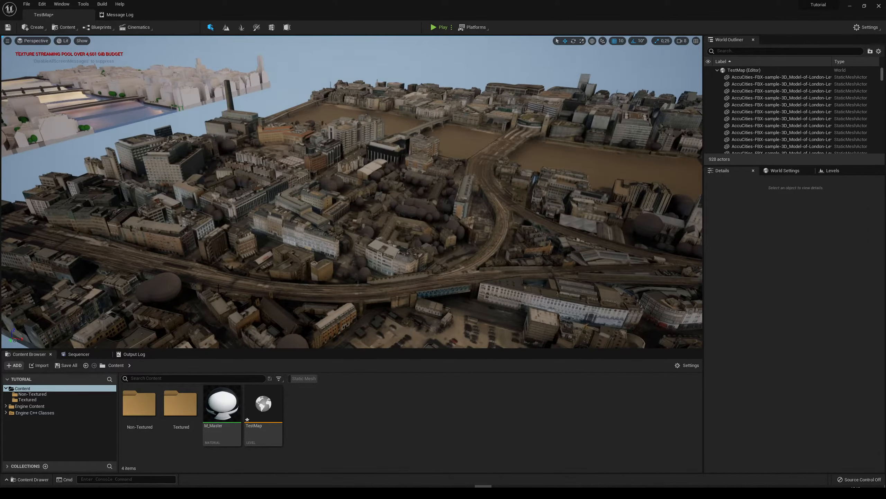
pyautogui.click(66, 365)
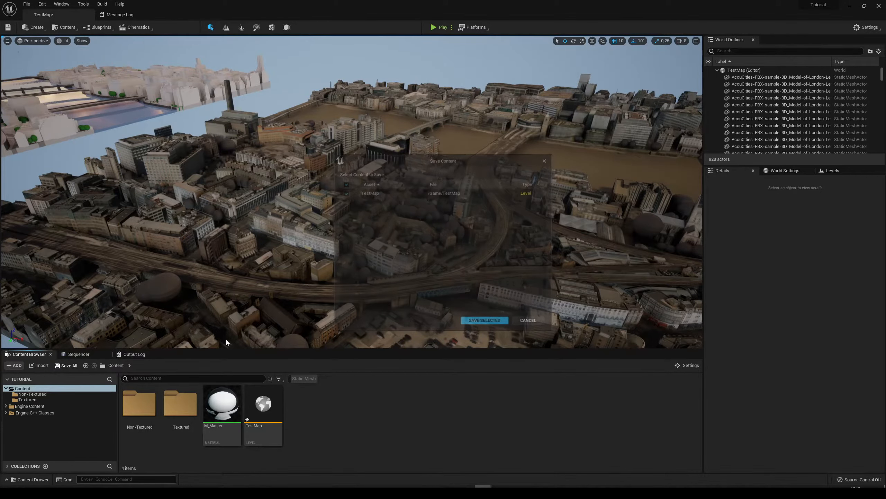
pyautogui.click(488, 318)
# Switch the viewport to Unlit mode and examine the textured city from the river side and around the Shard.
pyautogui.moveTo(546, 234); pyautogui.dragTo(562, 222, button='right')
pyautogui.press('w')
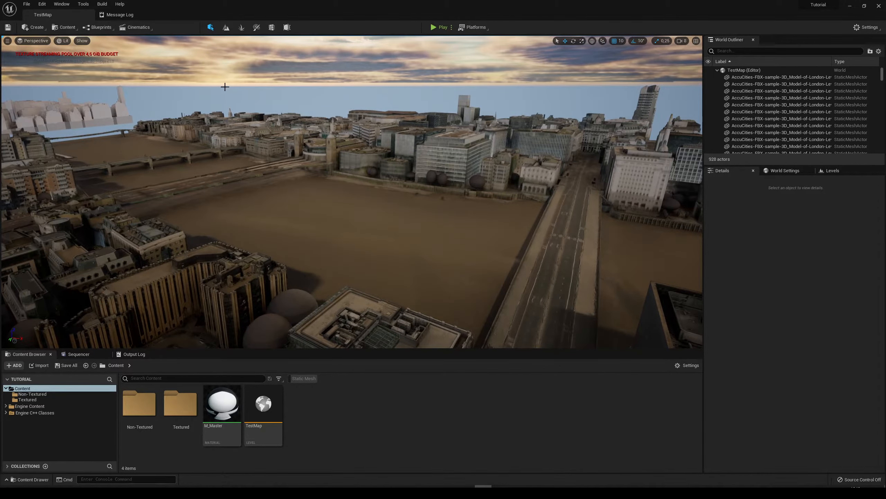
pyautogui.click(63, 41)
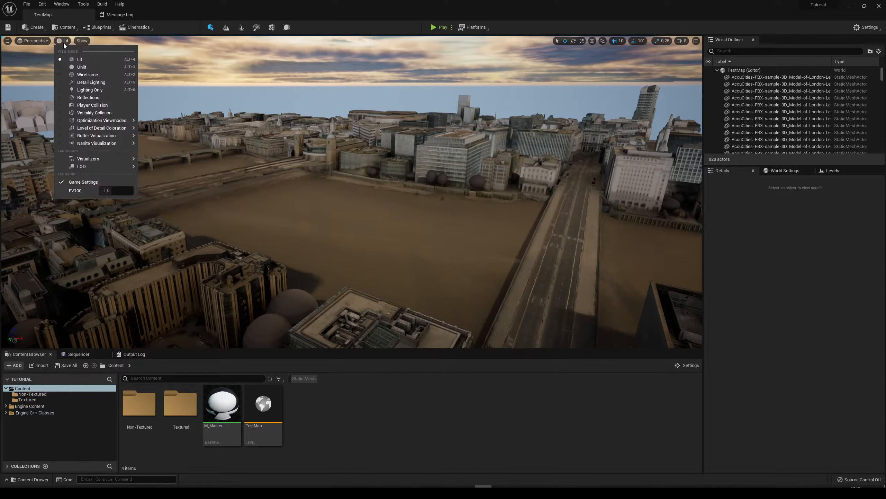
pyautogui.click(79, 67)
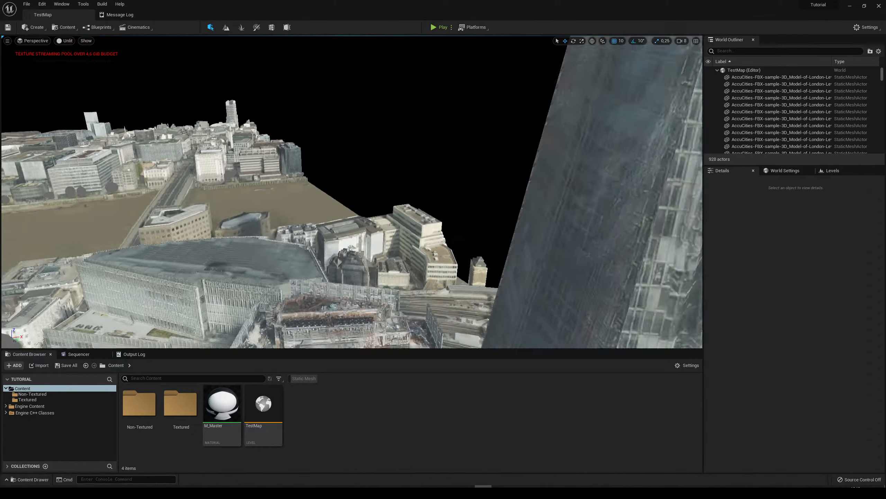
pyautogui.moveTo(353, 192); pyautogui.dragTo(275, 194, button='right')
pyautogui.press('s')
pyautogui.press('w')
pyautogui.press('s')
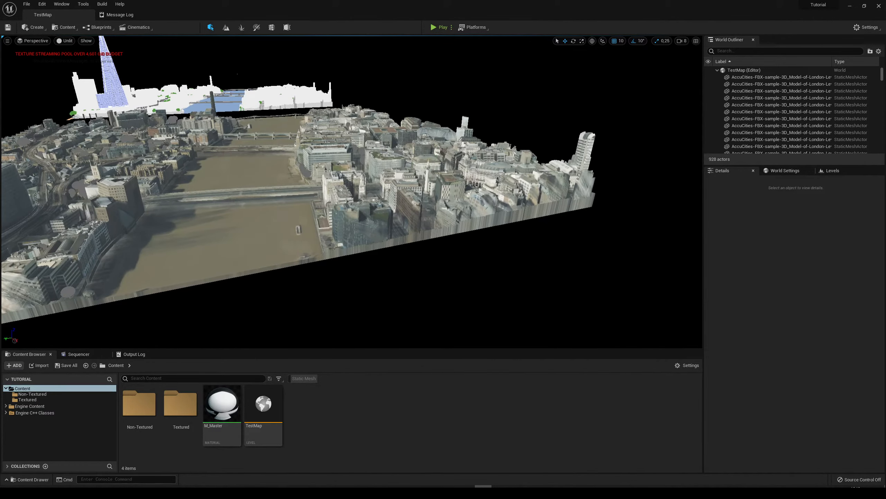
pyautogui.moveTo(166, 101); pyautogui.dragTo(134, 97, button='right')
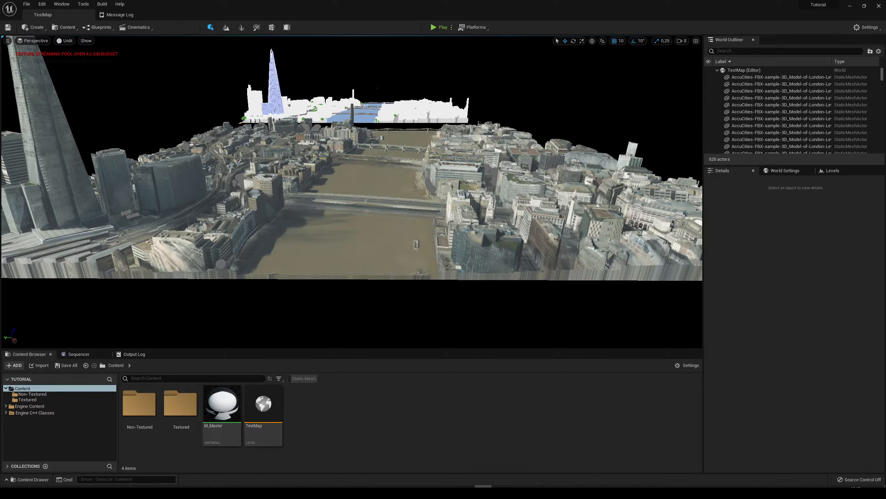
pyautogui.moveTo(454, 133)
pyautogui.mouseDown(button='right')
pyautogui.moveTo(438, 122)
pyautogui.moveTo(446, 121)
pyautogui.mouseUp(button='right')
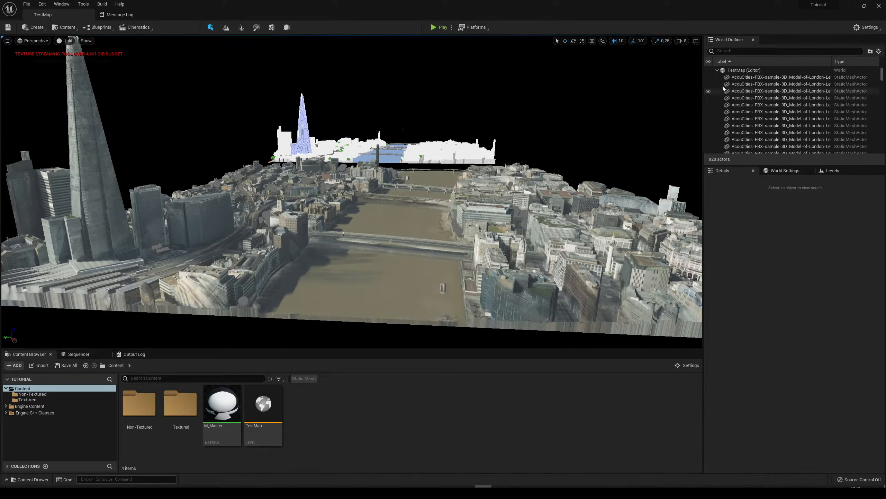
# Open the Project Settings and search them for pool.
pyautogui.click(862, 29)
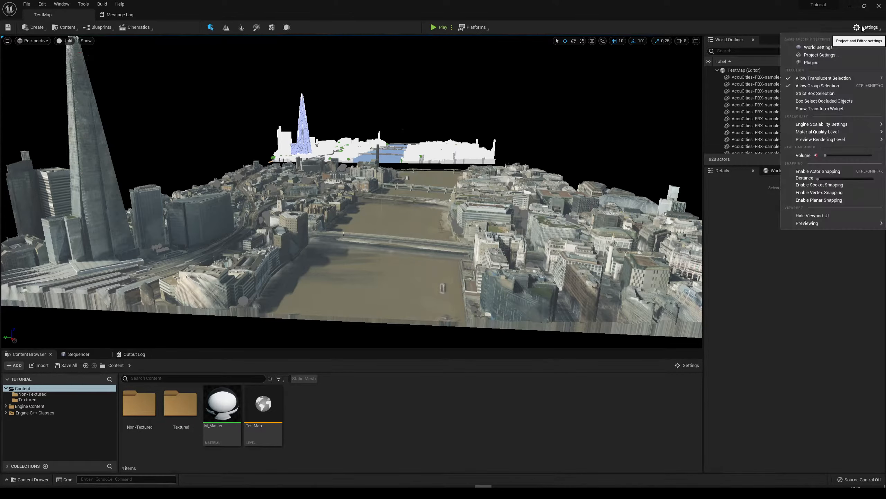
pyautogui.click(811, 55)
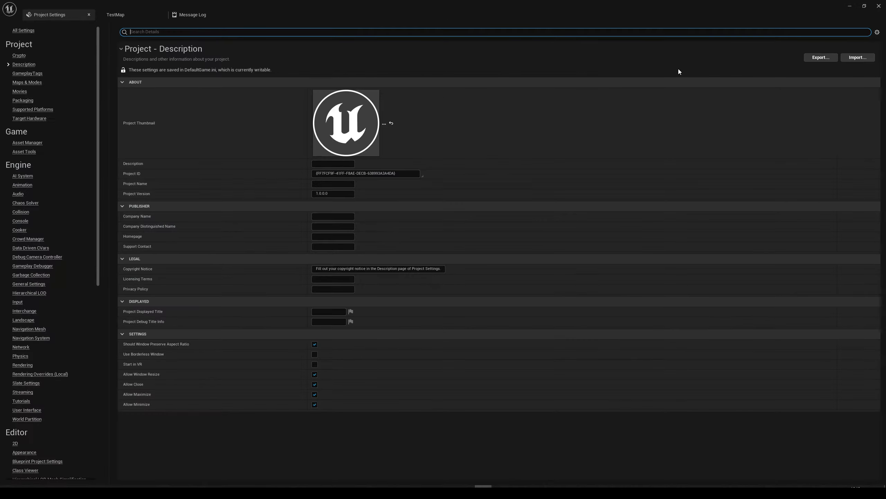
pyautogui.write('pool')
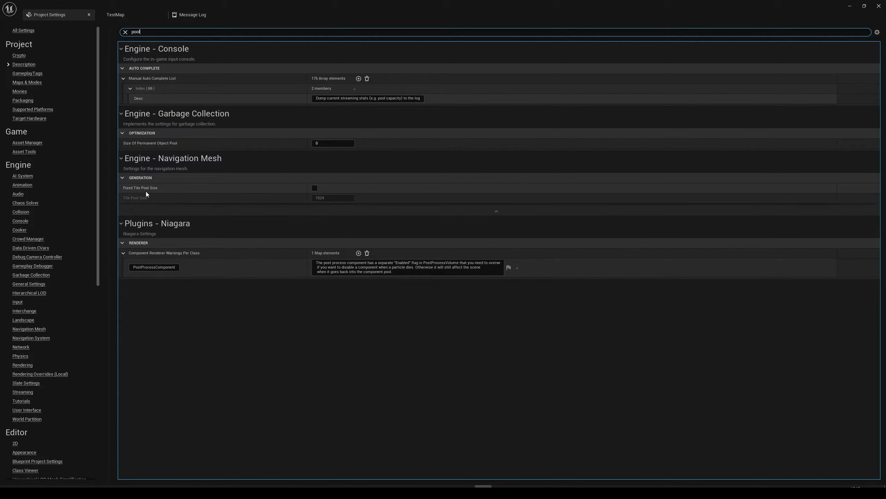
pyautogui.moveTo(133, 188)
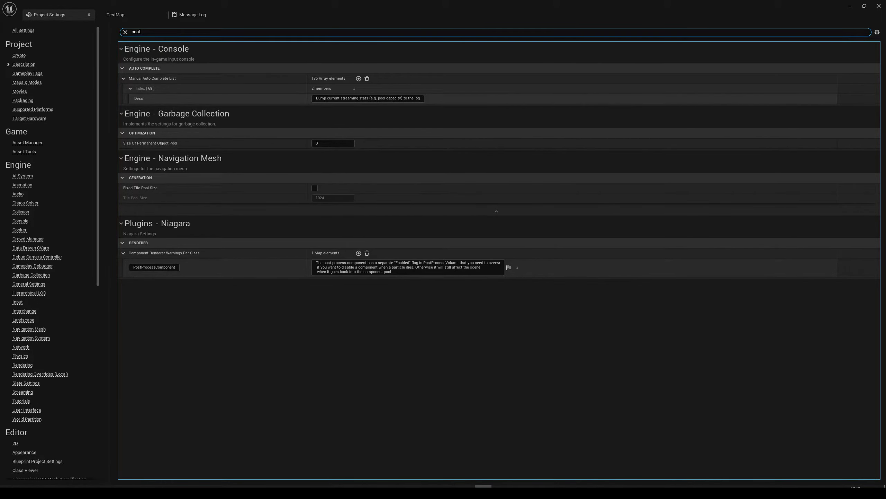
# Search the Project Settings for texture, look through the texture options, and close the Message Log and Project Settings.
pyautogui.write('texture')
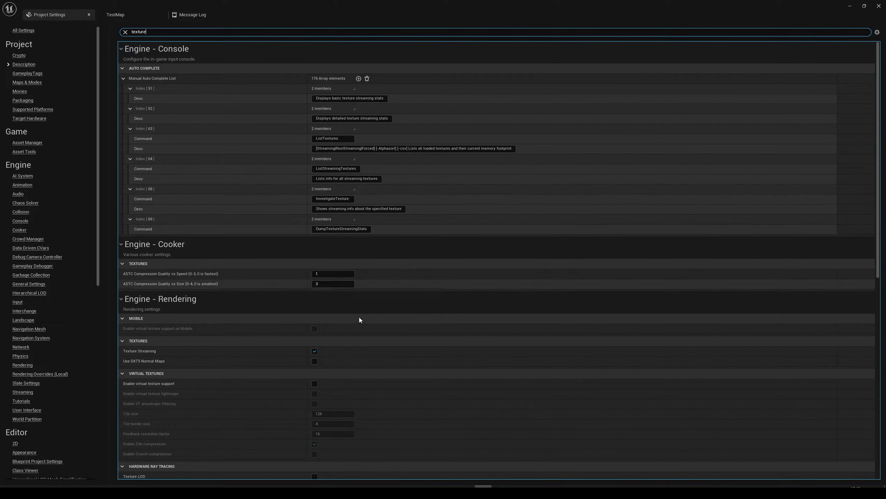
pyautogui.scroll(-5, 372, 332)
pyautogui.scroll(-5, 375, 335)
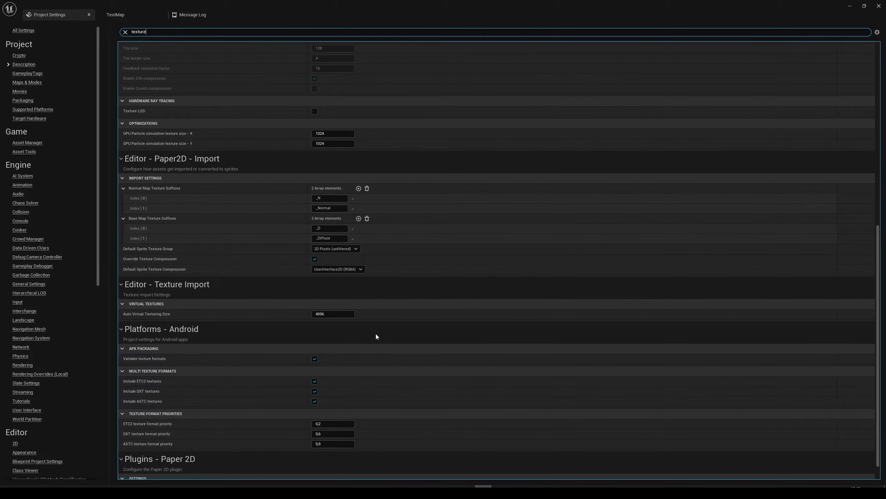
pyautogui.scroll(2, 370, 345)
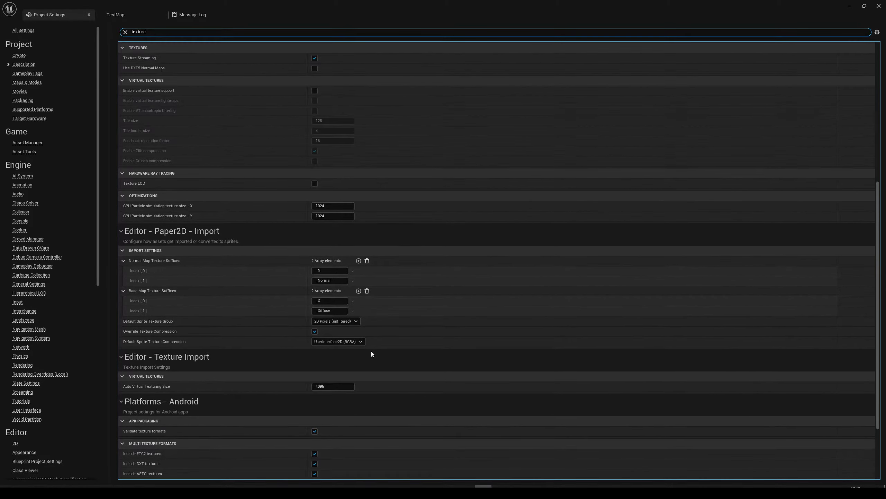
pyautogui.scroll(8, 372, 350)
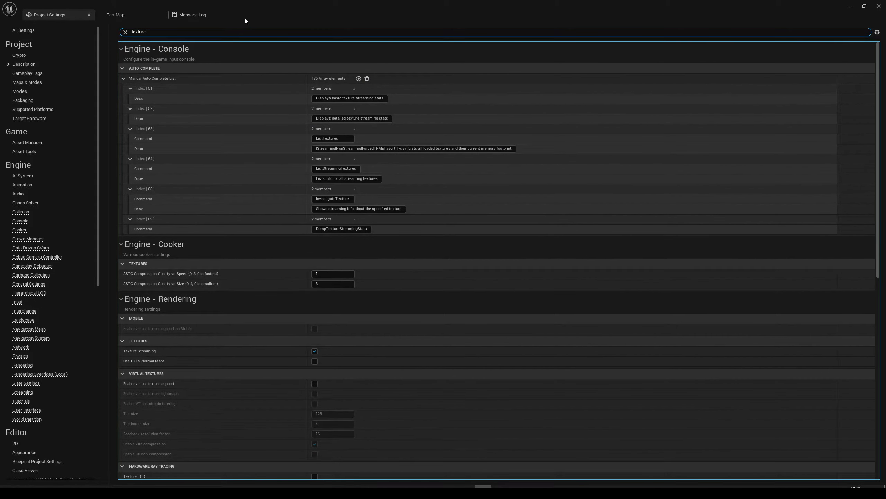
pyautogui.click(234, 15)
pyautogui.click(89, 15)
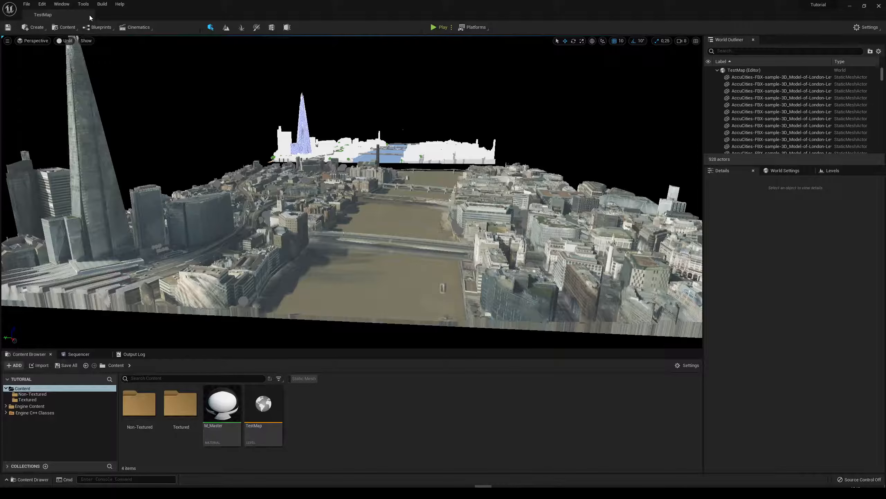
# Show the Output Log and start entering the console command r.streaming.pool for the texture streaming pool size.
pyautogui.moveTo(322, 231); pyautogui.dragTo(285, 227, button='right')
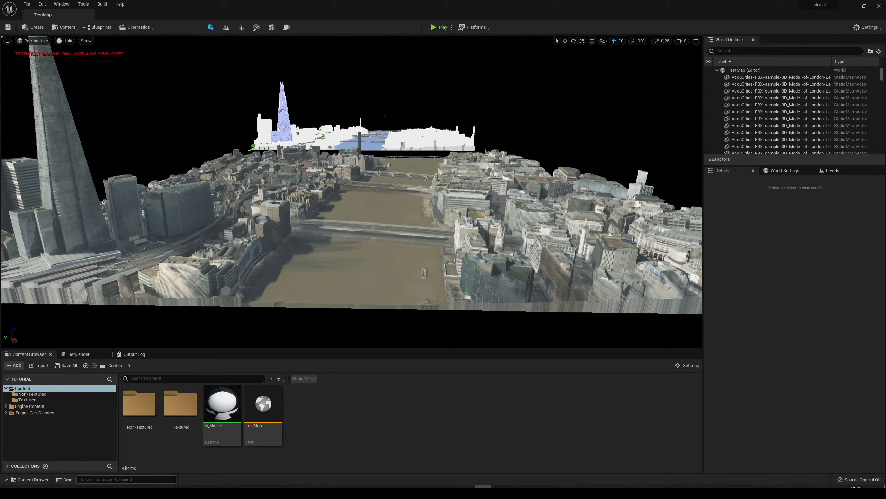
pyautogui.moveTo(442, 262); pyautogui.dragTo(418, 253, button='right')
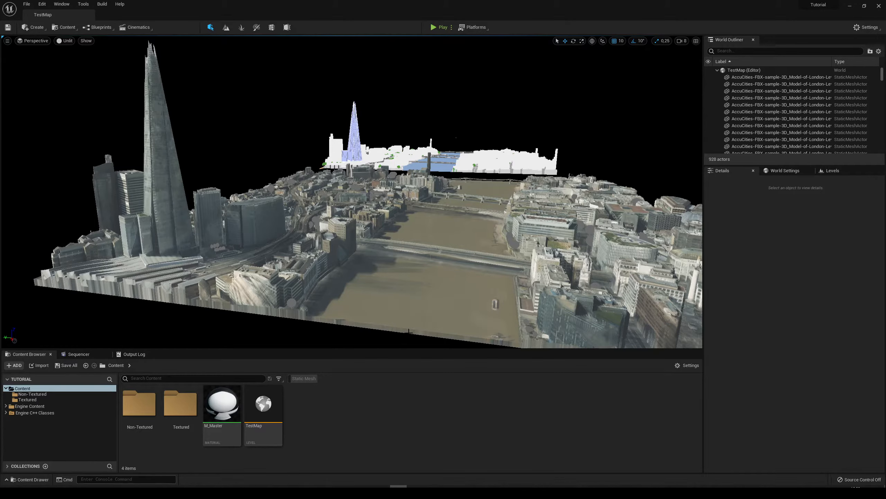
pyautogui.moveTo(258, 299)
pyautogui.mouseDown(button='right')
pyautogui.moveTo(239, 293)
pyautogui.moveTo(249, 296)
pyautogui.mouseUp(button='right')
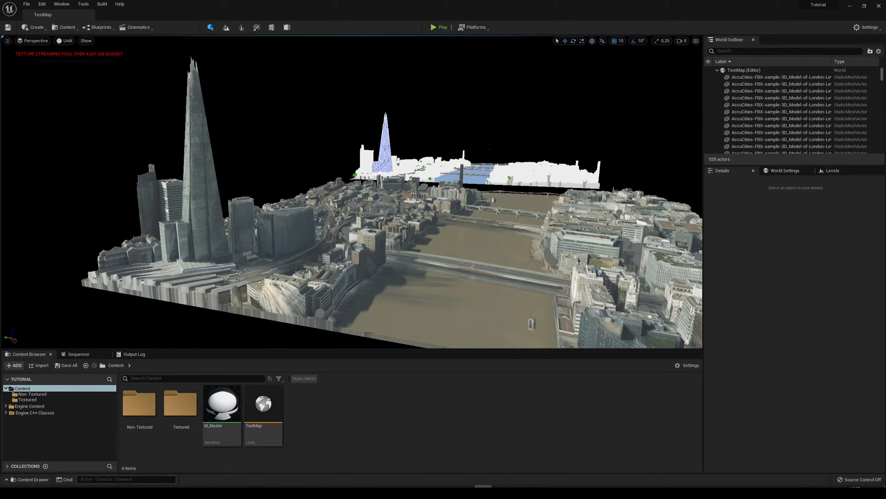
pyautogui.click(60, 4)
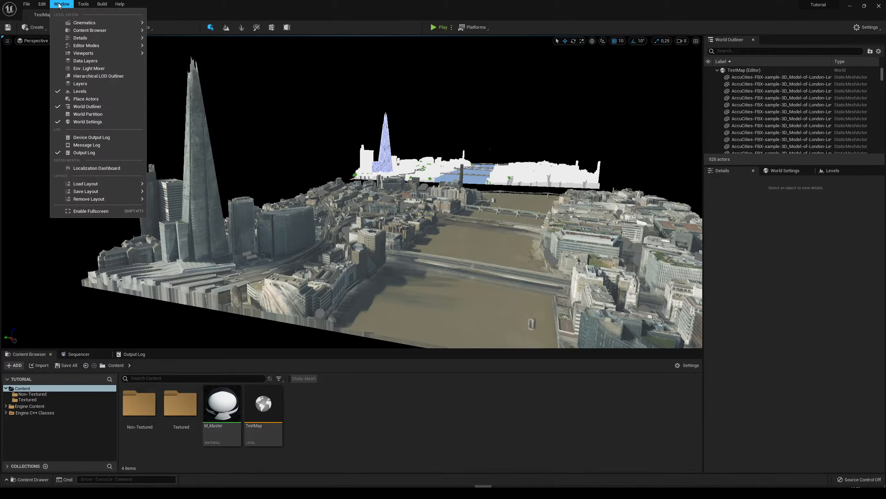
pyautogui.click(79, 153)
pyautogui.click(137, 354)
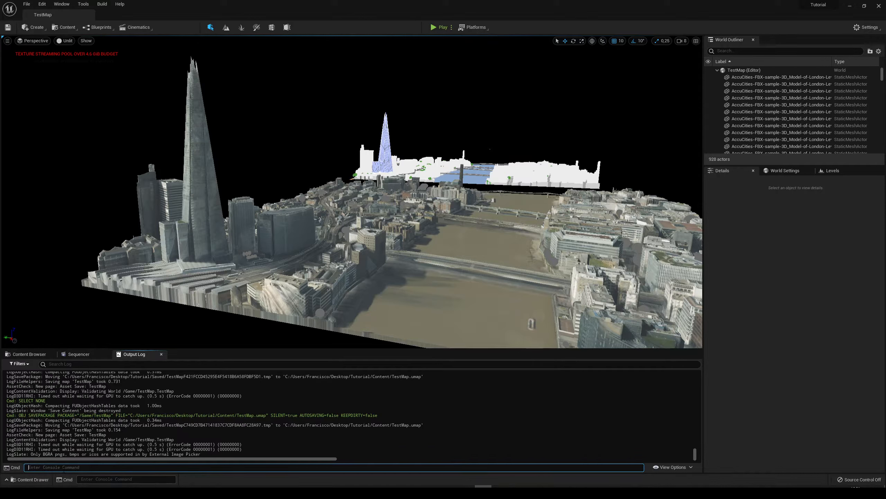
pyautogui.write('r')
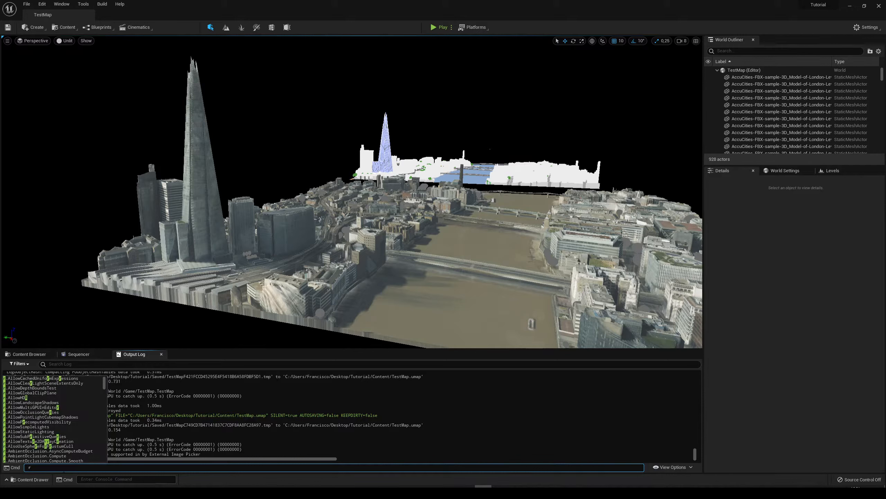
pyautogui.write('.ste')
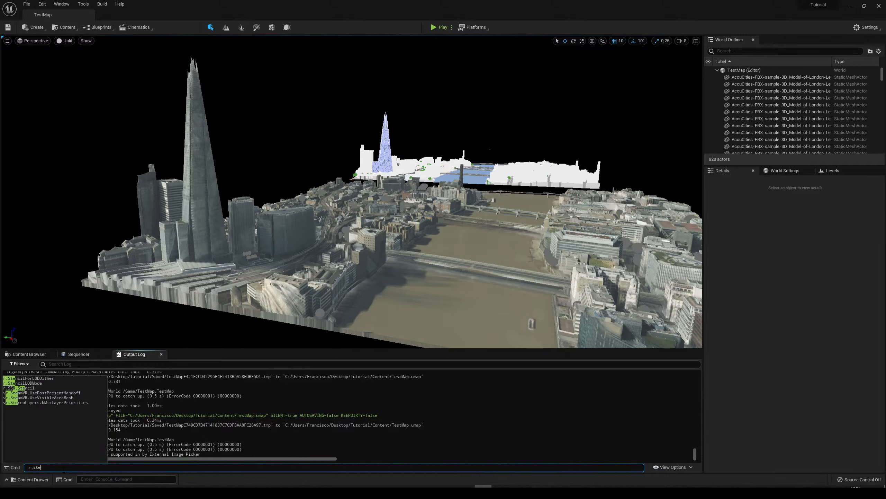
pyautogui.press('BackSpace')
pyautogui.write('rea')
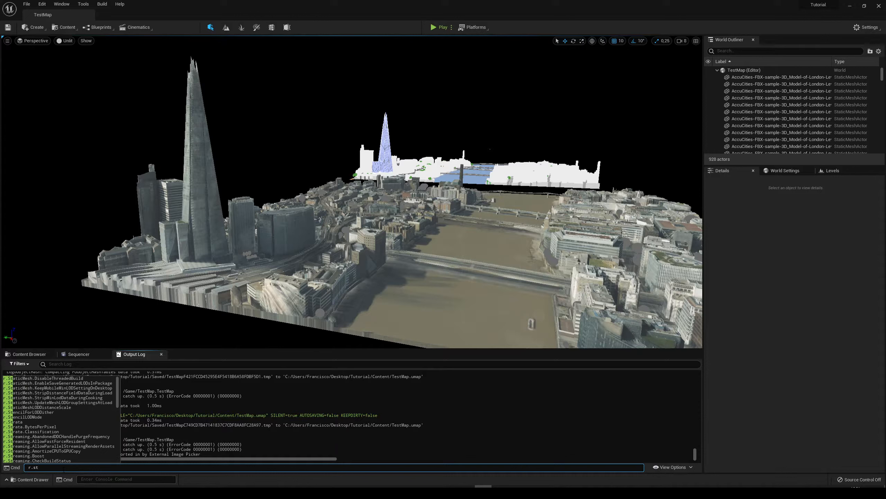
pyautogui.write('ming')
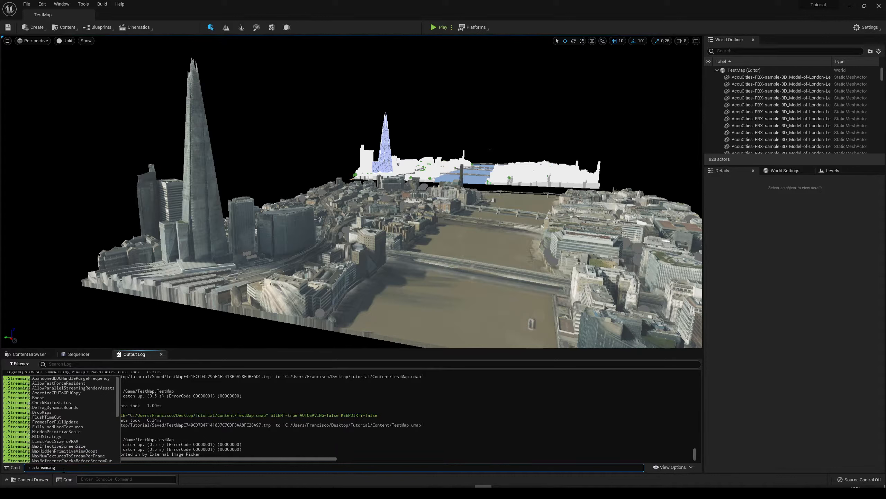
pyautogui.write('.pool')
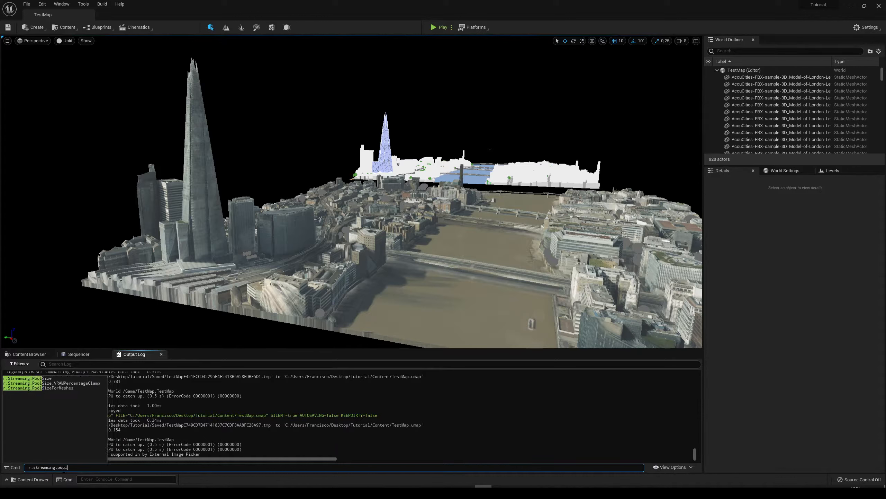
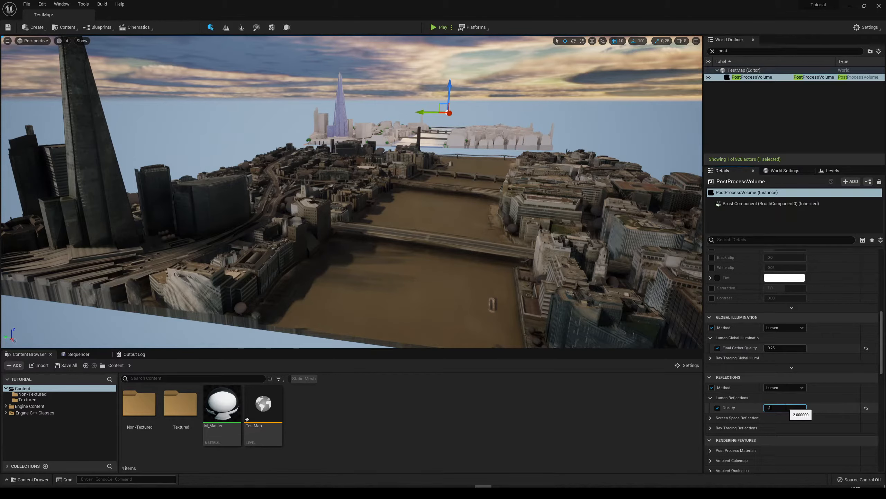
# Set the PostProcessVolume's Lumen Reflections quality to 0.25 and save TestMap.
pyautogui.scroll(2, 395, 206)
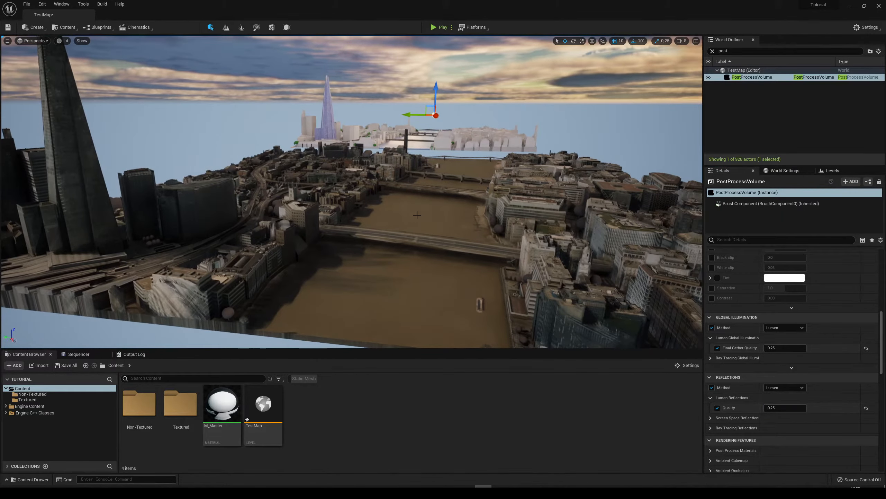
pyautogui.moveTo(648, 305)
pyautogui.mouseDown(button='right')
pyautogui.moveTo(625, 303)
pyautogui.moveTo(648, 303)
pyautogui.mouseUp(button='right')
pyautogui.press('w')
pyautogui.click(66, 365)
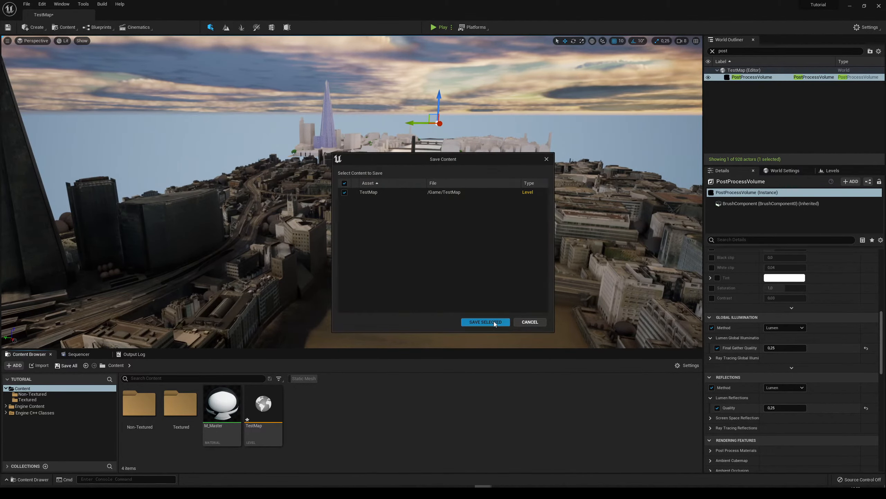
pyautogui.click(485, 321)
# Deselect the PostProcessVolume and select the river water mesh SM_TQ3280SE_WATER to look through its details.
pyautogui.moveTo(484, 280)
pyautogui.mouseDown(button='right')
pyautogui.moveTo(495, 278)
pyautogui.moveTo(485, 279)
pyautogui.mouseUp(button='right')
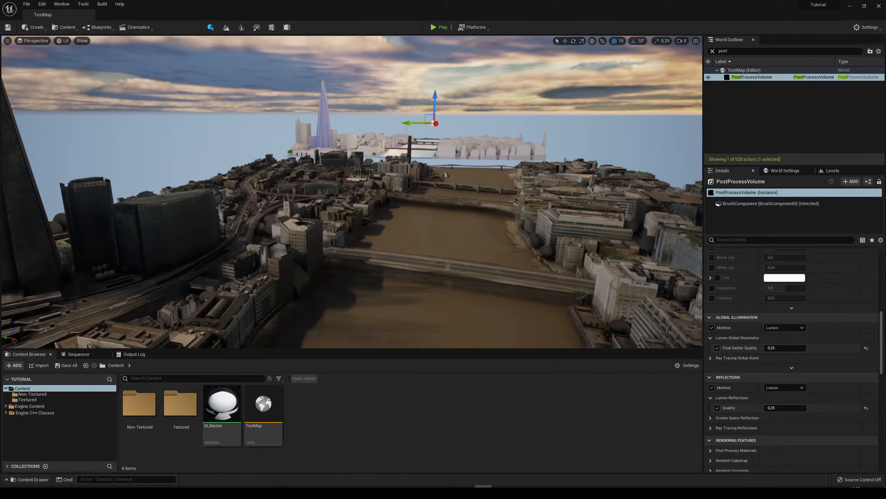
pyautogui.moveTo(470, 241); pyautogui.dragTo(430, 238, button='right')
pyautogui.press('Escape')
pyautogui.press('w')
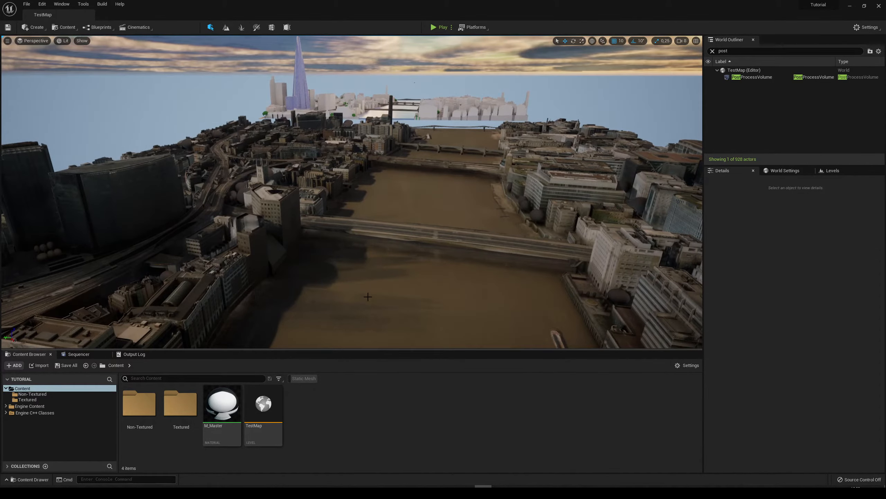
pyautogui.click(395, 291)
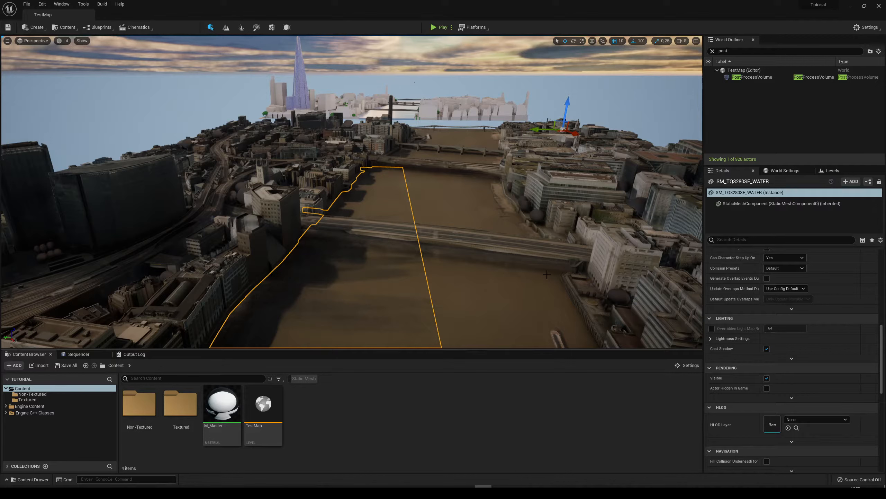
pyautogui.scroll(2, 826, 374)
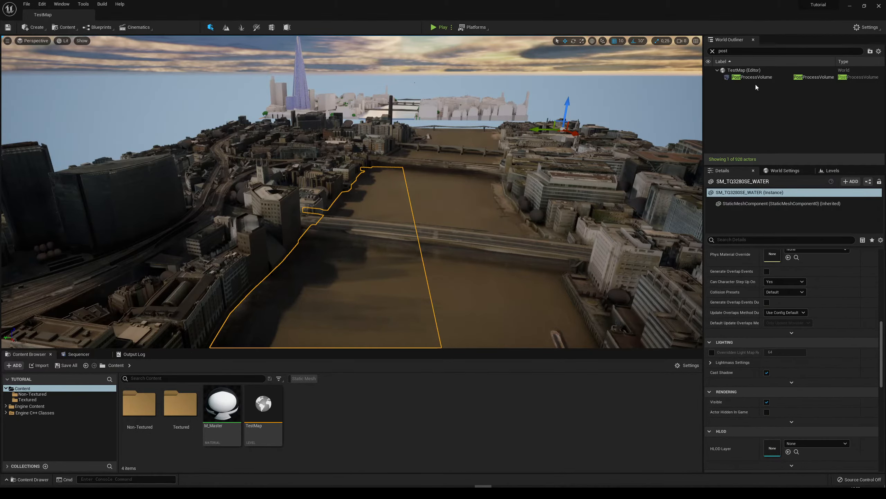
# Set the PostProcessVolume's Lumen Reflections quality and Lumen Global Illumination Final Gather Quality to 2.0.
pyautogui.click(746, 78)
pyautogui.scroll(-5, 816, 374)
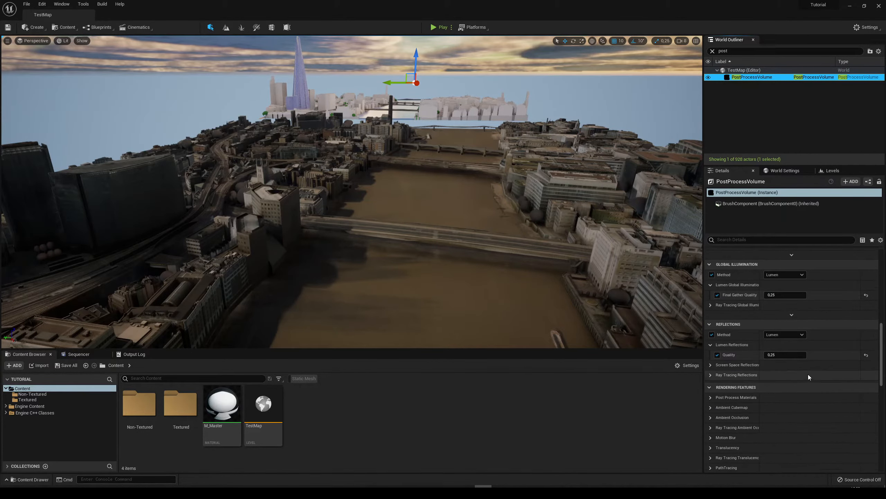
pyautogui.click(783, 355)
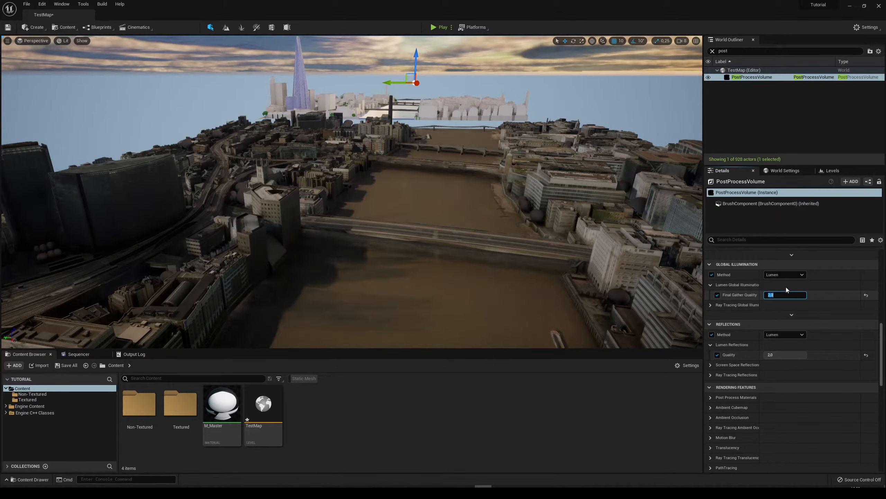
# Set the PostProcessVolume's Global Illumination method to None and its Reflections method to Screen Space.
pyautogui.click(783, 275)
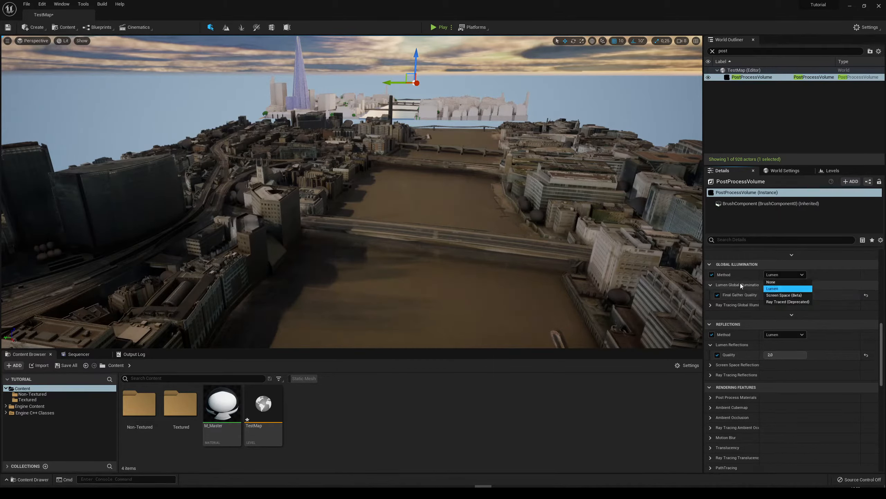
pyautogui.click(771, 281)
pyautogui.click(783, 334)
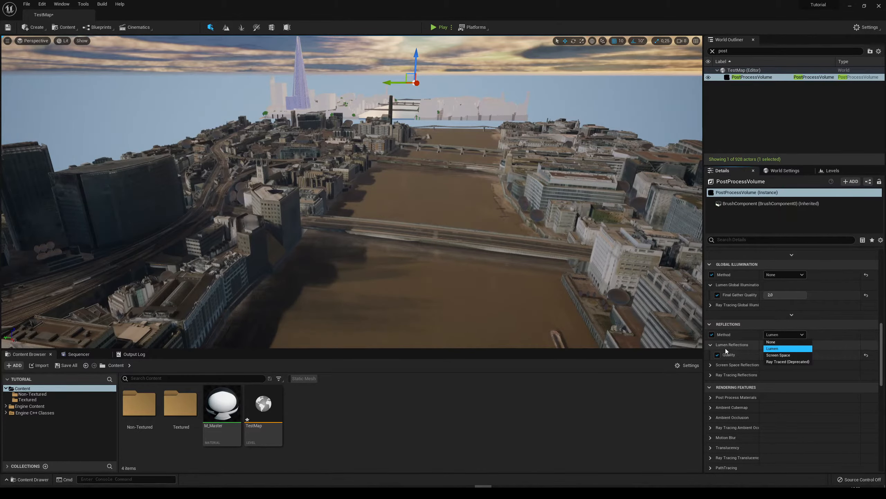
pyautogui.click(776, 356)
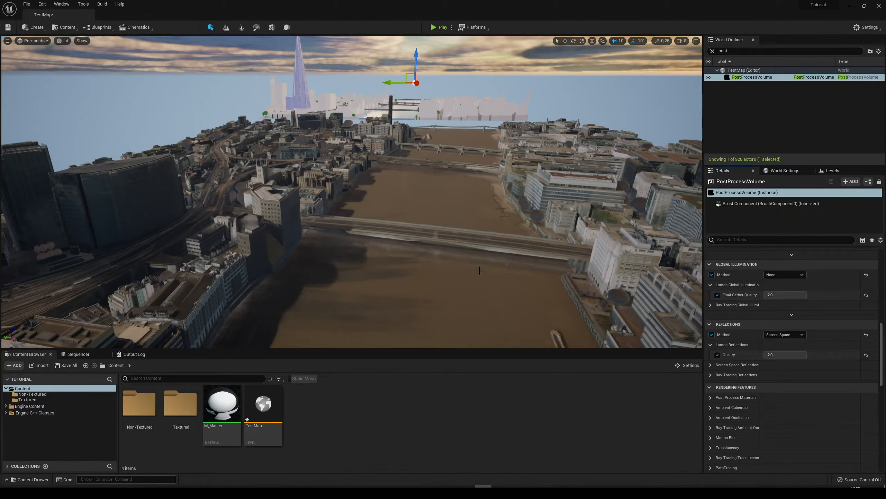
# Set the PostProcessVolume's Reflections method to None and check the look of the river and buildings.
pyautogui.moveTo(523, 224); pyautogui.dragTo(539, 215, button='right')
pyautogui.click(786, 335)
pyautogui.click(780, 343)
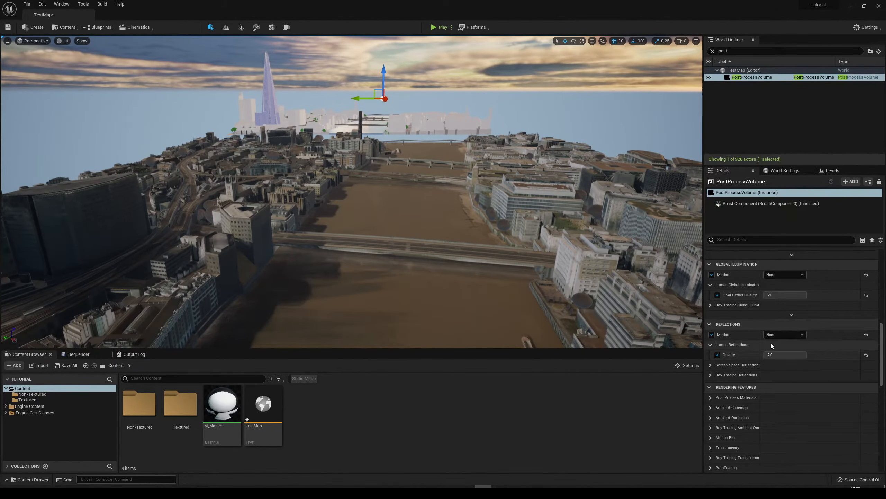
pyautogui.moveTo(420, 245); pyautogui.dragTo(317, 201, button='right')
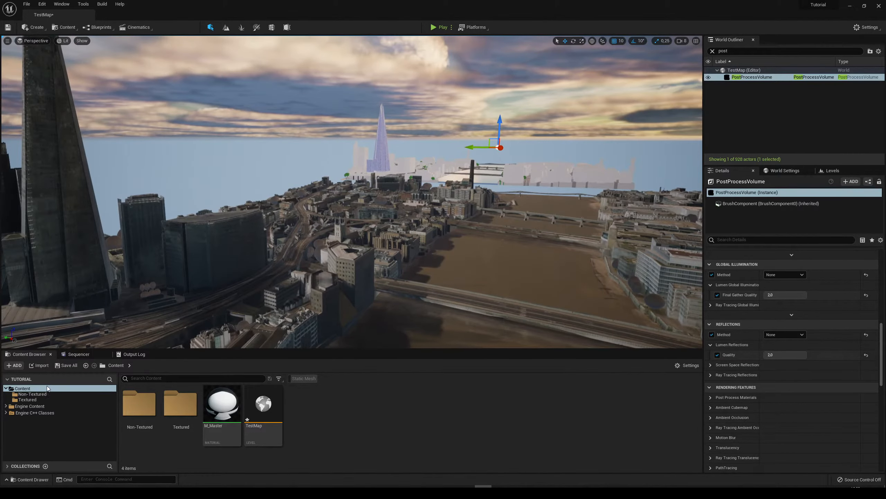
# Save the modified TestMap level and load it again from the Content folder.
pyautogui.click(71, 366)
pyautogui.click(491, 322)
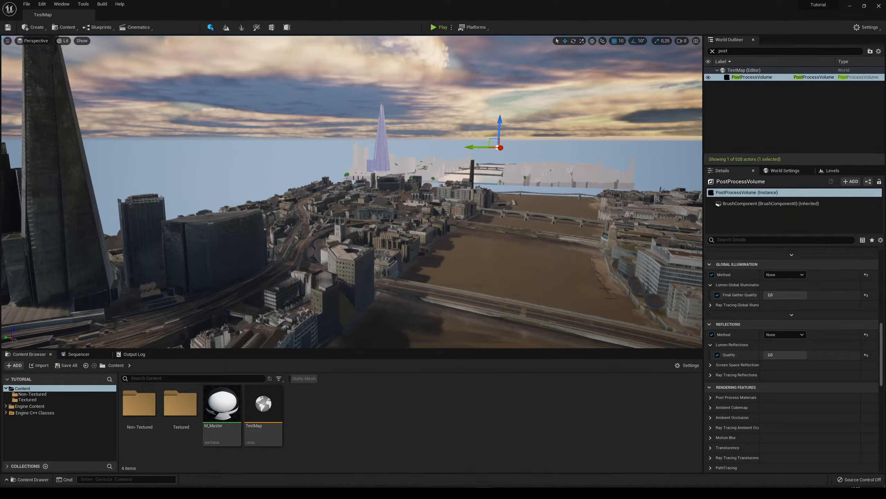
pyautogui.doubleClick(264, 405)
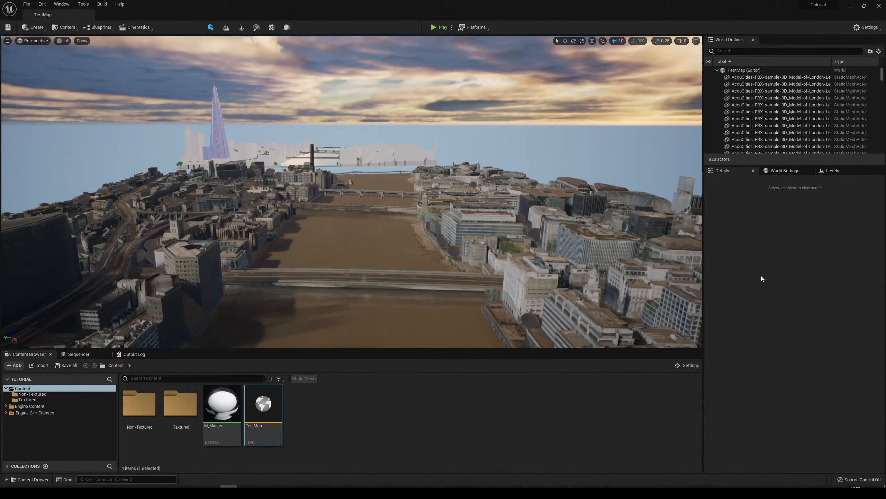
# Fly over the textured London model to examine how the buildings and river look without Lumen.
pyautogui.press('s')
pyautogui.moveTo(393, 215); pyautogui.dragTo(262, 346, button='right')
pyautogui.press('w')
pyautogui.press('s')
pyautogui.press('w')
pyautogui.press('w')
pyautogui.press('s')
pyautogui.press('w')
pyautogui.press('s')
pyautogui.press('w')
pyautogui.press('s')
pyautogui.press('w')
pyautogui.press('s')
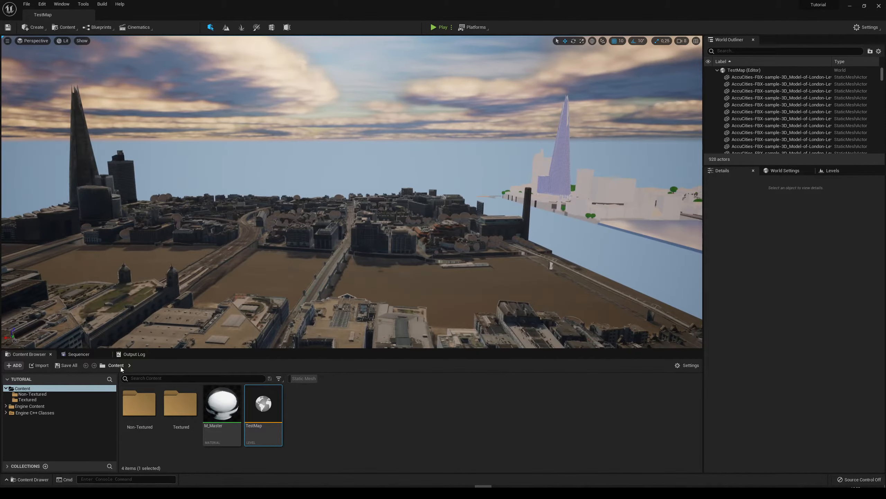
pyautogui.press('s')
pyautogui.moveTo(406, 267); pyautogui.dragTo(310, 292, button='right')
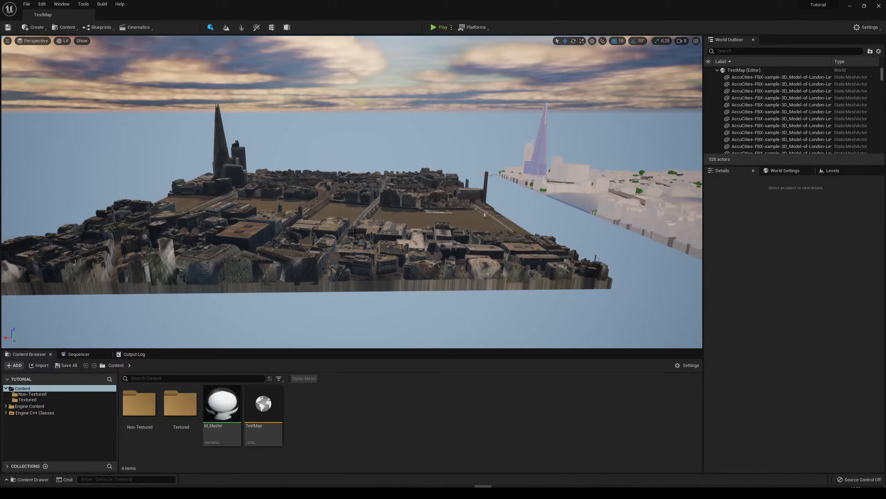
# Inspect individual textured buildings near the model's edge, including SM_TQ3280NW_Building0027 and SM_TQ3280NW_Building0033.
pyautogui.moveTo(354, 234); pyautogui.dragTo(324, 254, button='right')
pyautogui.press('w')
pyautogui.click(350, 289)
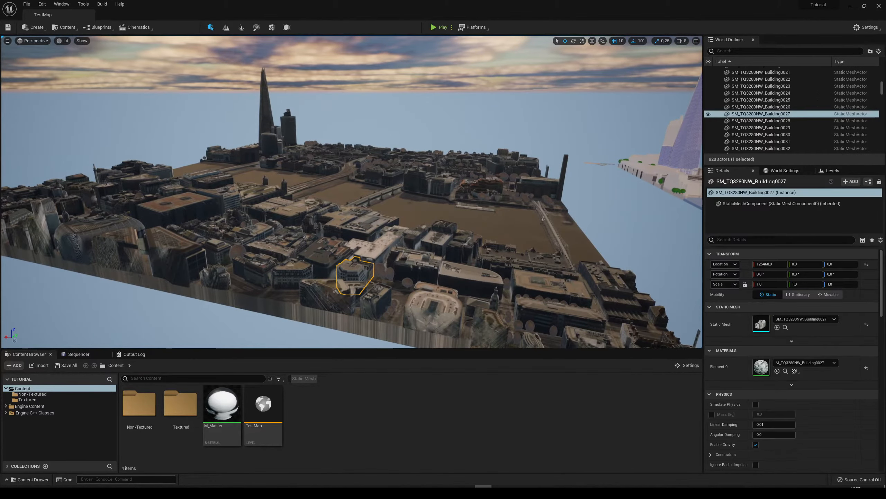
pyautogui.moveTo(350, 289); pyautogui.dragTo(325, 265, button='right')
pyautogui.click(307, 257)
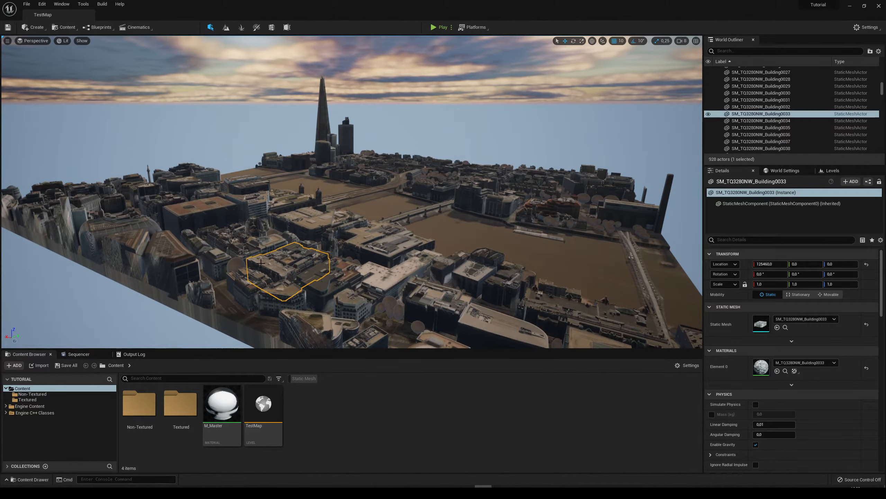
pyautogui.click(224, 244)
pyautogui.click(155, 304)
# Examine the textured model along the river from the footbridge end with nothing selected.
pyautogui.press('s')
pyautogui.moveTo(156, 304); pyautogui.dragTo(122, 305, button='right')
pyautogui.press('d')
pyautogui.press('w')
pyautogui.moveTo(388, 270); pyautogui.dragTo(351, 276, button='right')
pyautogui.press('d')
pyautogui.press('w')
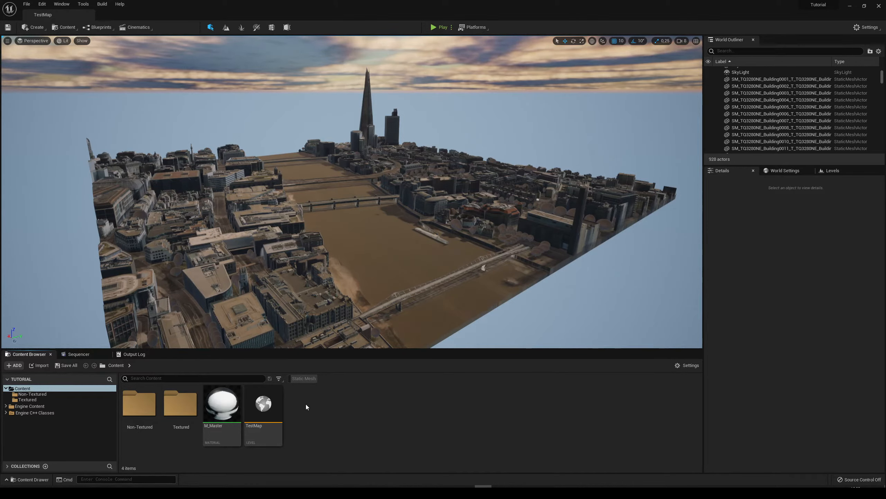
pyautogui.moveTo(272, 287); pyautogui.dragTo(255, 291, button='right')
pyautogui.press('w')
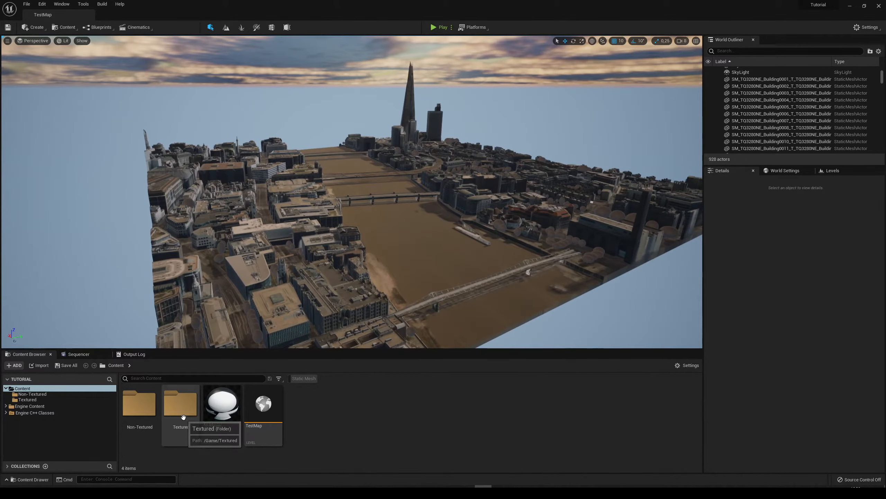
# Open the Textured folder, show only its static meshes, and look through to the end of the list.
pyautogui.doubleClick(183, 415)
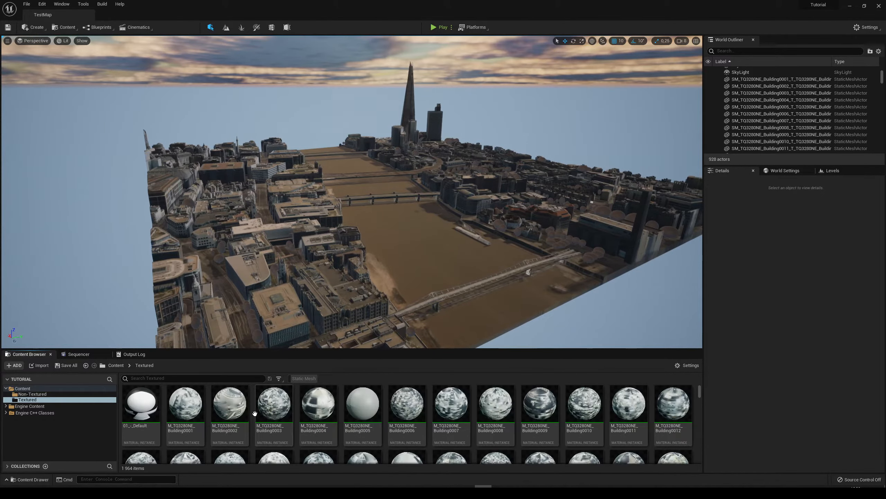
pyautogui.click(295, 378)
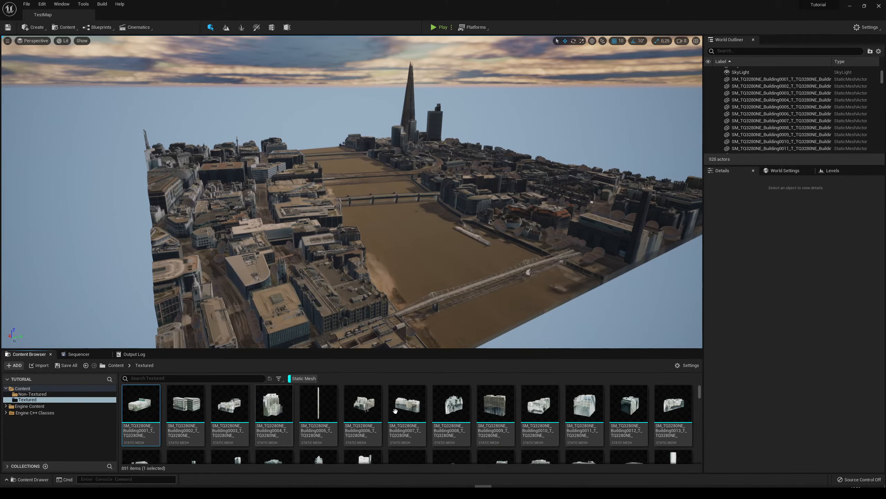
pyautogui.moveTo(700, 391); pyautogui.dragTo(698, 460)
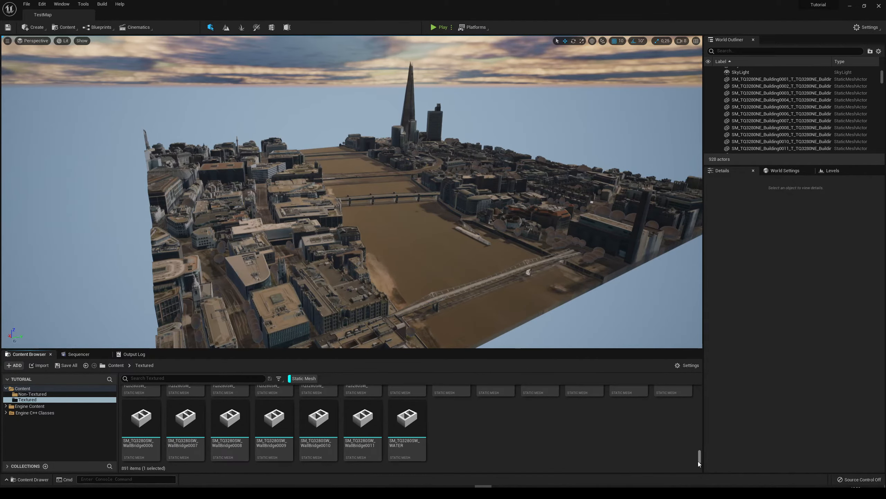
# Select all static meshes in the Textured folder and bring up their Nanite enable and disable options.
pyautogui.scroll(2, 412, 420)
pyautogui.hotkey('ctrl', 'a')
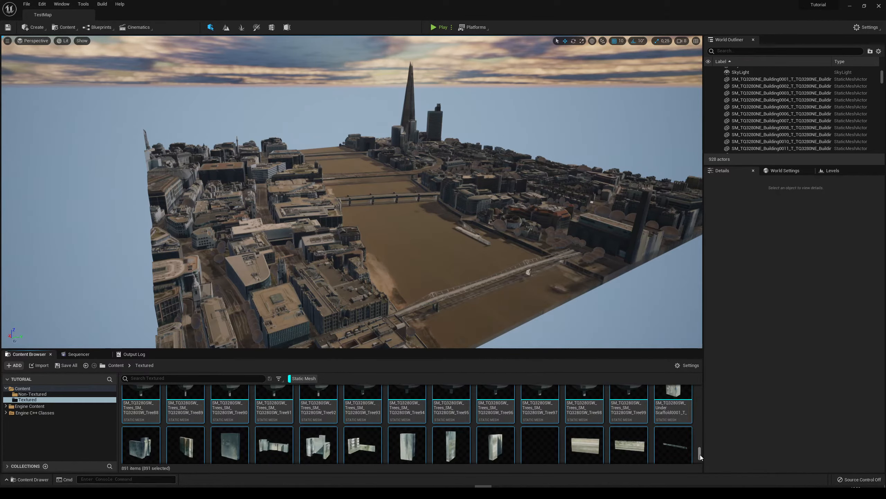
pyautogui.moveTo(700, 453); pyautogui.dragTo(706, 388)
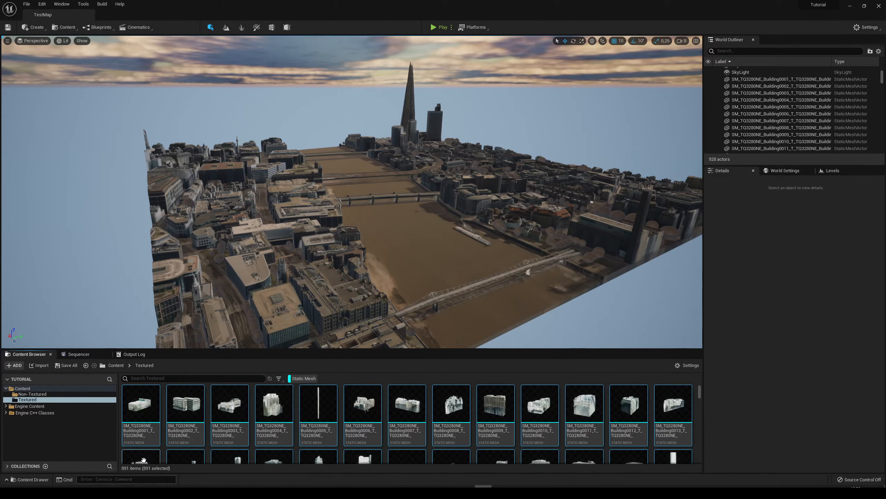
pyautogui.rightClick(167, 415)
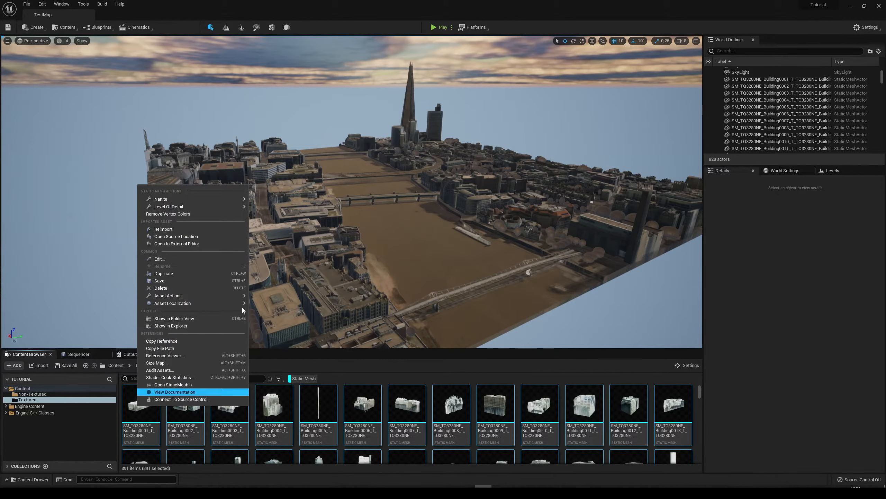
pyautogui.moveTo(237, 199)
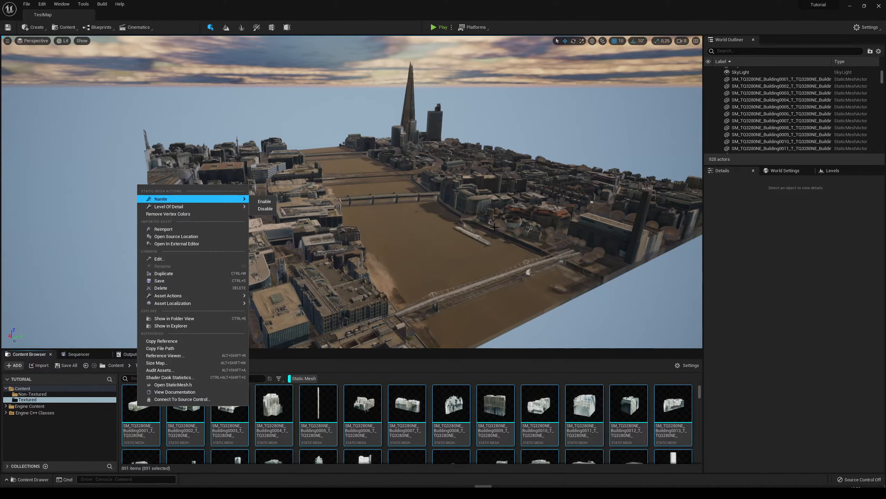
# Leave the mesh options and examine the whole textured model and its river bridges from above.
pyautogui.press('s')
pyautogui.moveTo(559, 223); pyautogui.dragTo(559, 223, button='right')
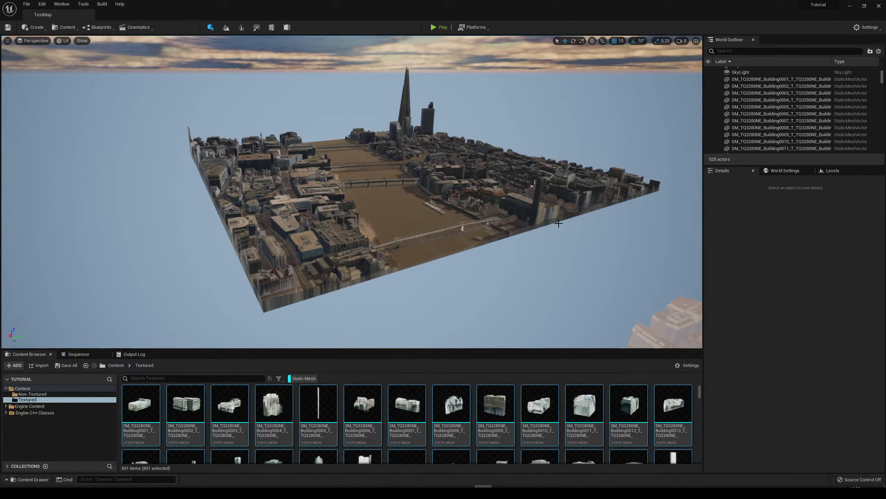
pyautogui.press('w')
pyautogui.moveTo(403, 185)
pyautogui.mouseDown(button='right')
pyautogui.moveTo(372, 189)
pyautogui.moveTo(400, 180)
pyautogui.mouseUp(button='right')
pyautogui.press('s')
pyautogui.press('w')
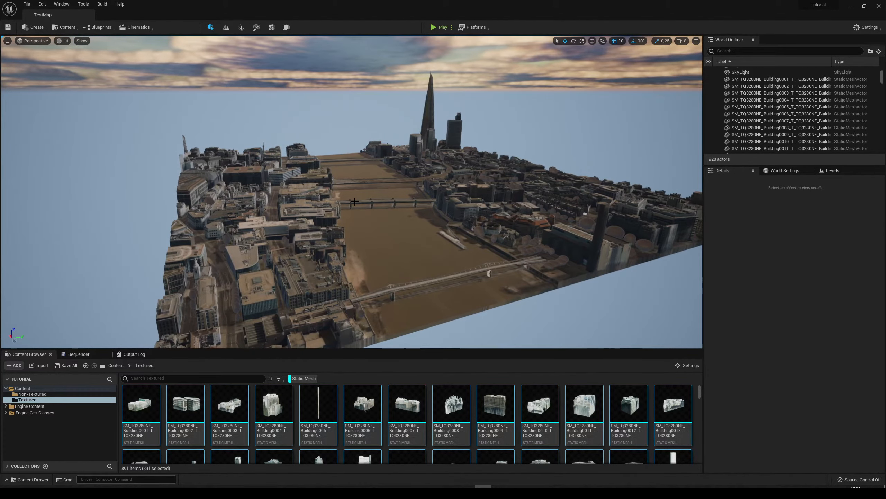
pyautogui.moveTo(372, 207); pyautogui.dragTo(361, 216, button='right')
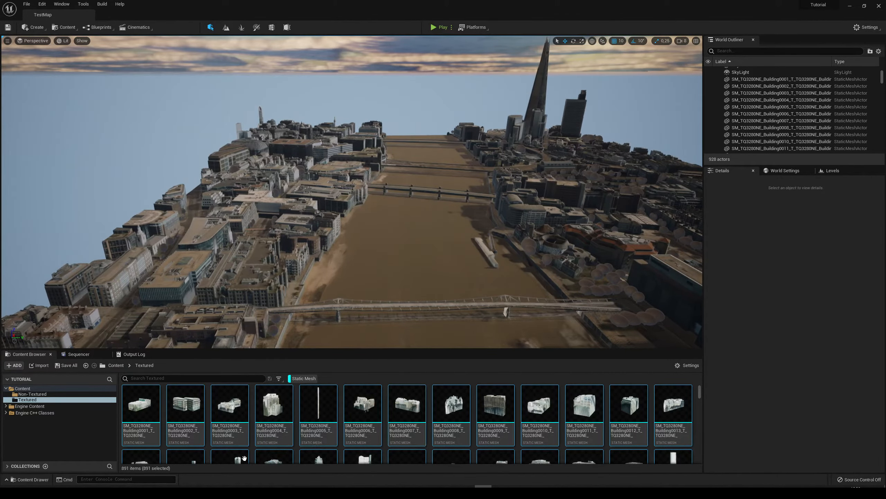
pyautogui.moveTo(497, 278); pyautogui.dragTo(494, 275, button='right')
pyautogui.press('s')
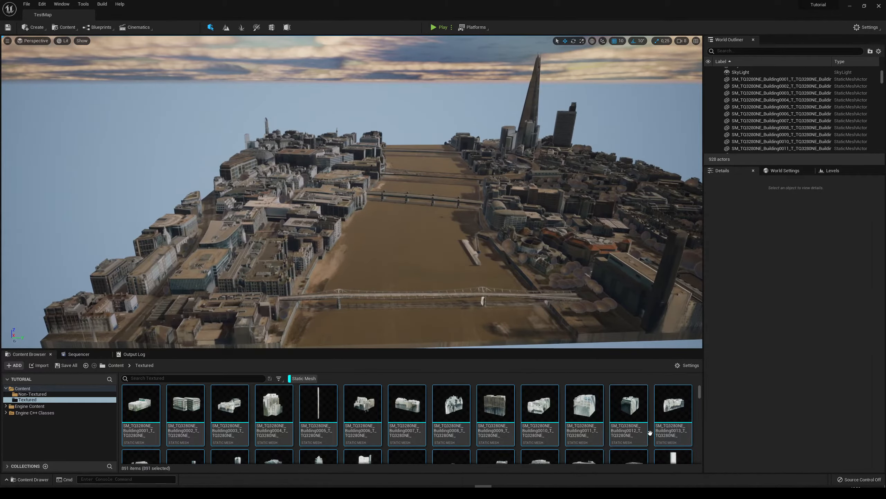
# Show all asset types in the Textured folder again and view the riverbank buildings beside the footbridge.
pyautogui.click(307, 379)
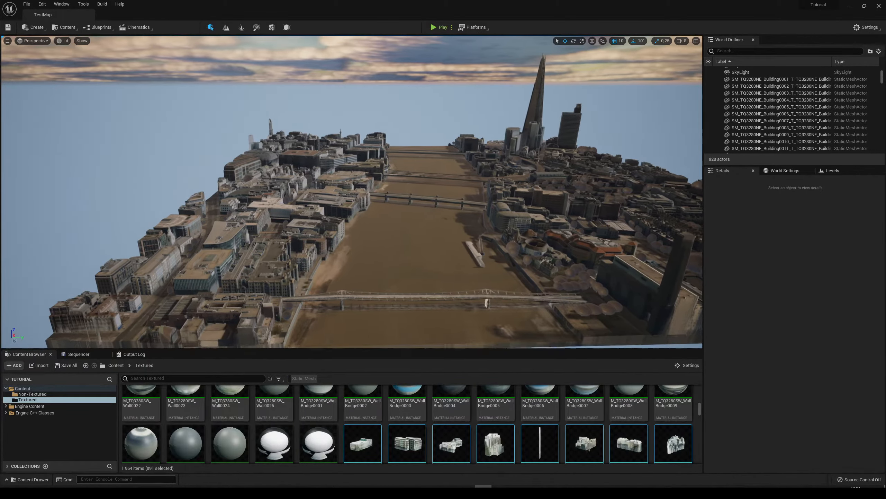
pyautogui.moveTo(415, 271); pyautogui.dragTo(272, 267, button='right')
pyautogui.press('w')
pyautogui.press('d')
pyautogui.press('w')
pyautogui.press('w')
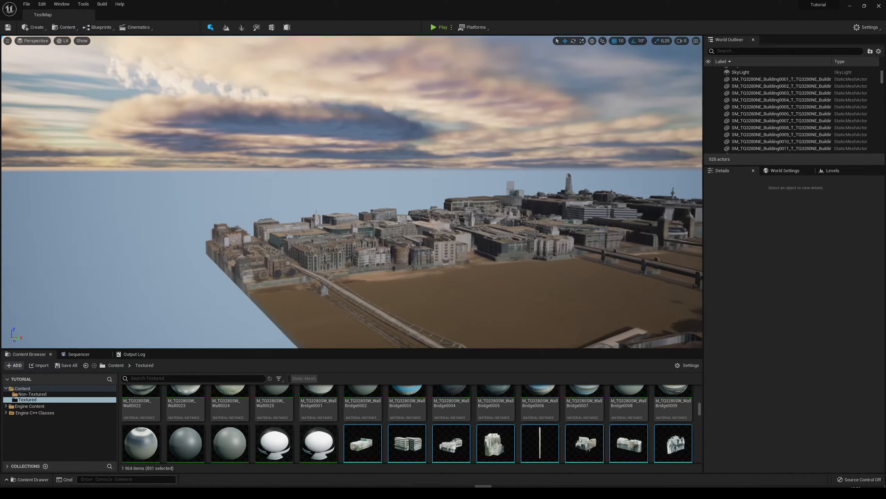
# Find the PostProcessVolume, set its global illumination and reflections methods to Lumen, and expand both Lumen settings groups.
pyautogui.click(728, 55)
pyautogui.write('post')
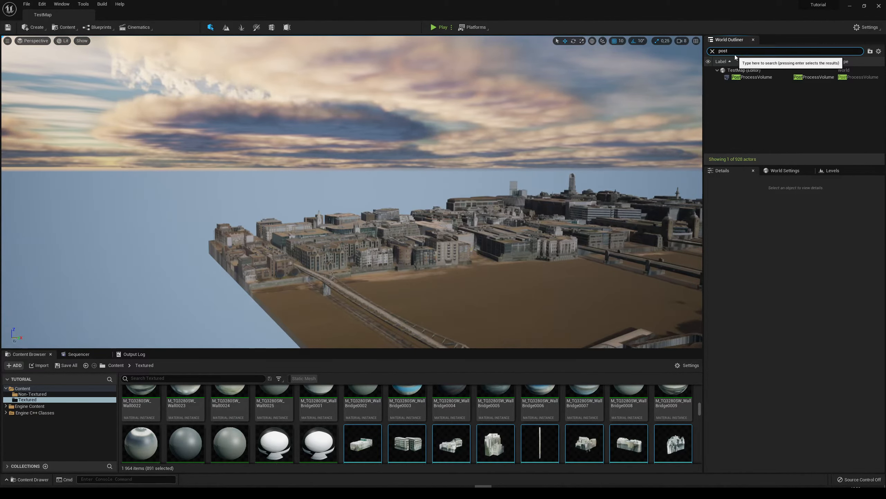
pyautogui.click(740, 78)
pyautogui.scroll(-6, 810, 343)
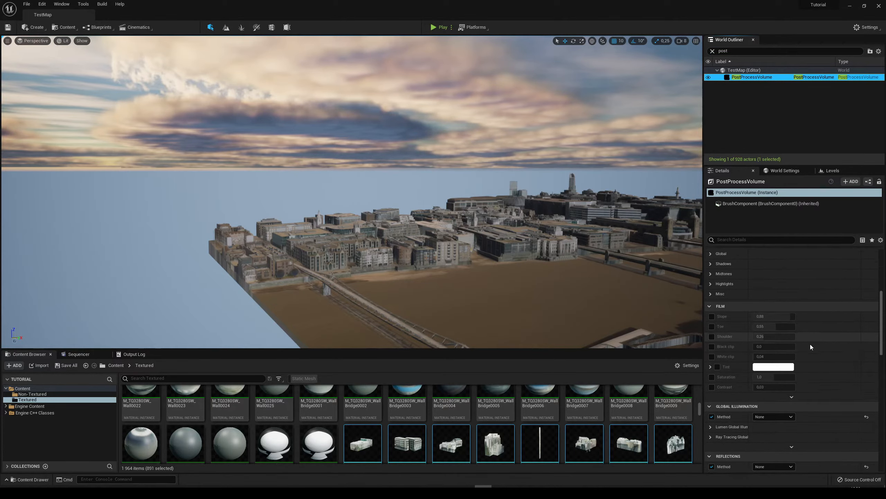
pyautogui.click(782, 328)
pyautogui.click(775, 341)
pyautogui.click(777, 377)
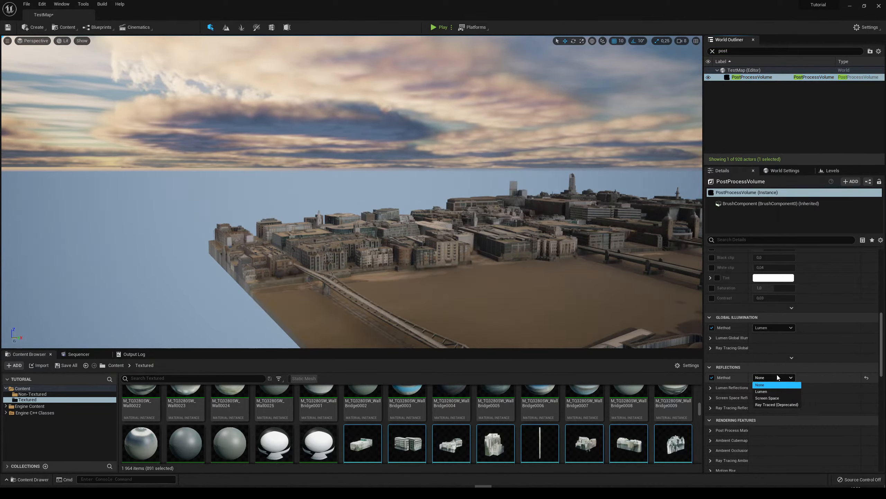
pyautogui.click(768, 391)
pyautogui.click(710, 338)
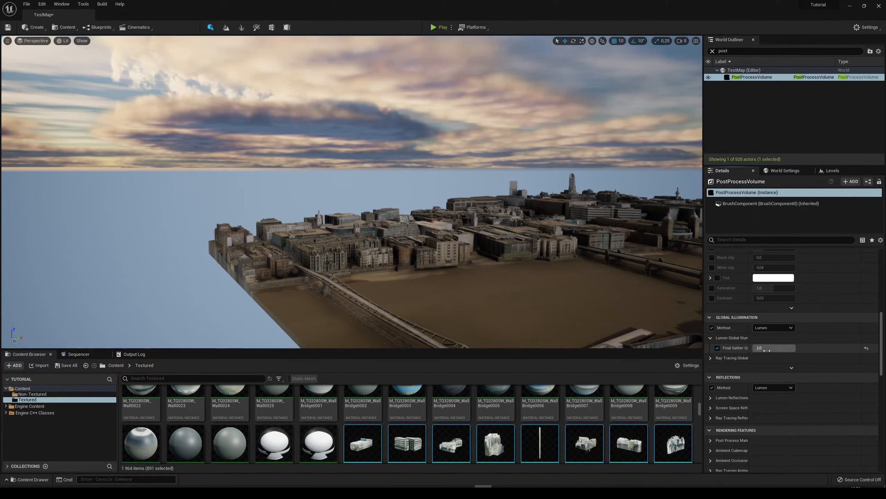
pyautogui.click(711, 398)
# View the river with the bridges and tower under Lumen lighting and save all changes.
pyautogui.moveTo(436, 244); pyautogui.dragTo(506, 234, button='right')
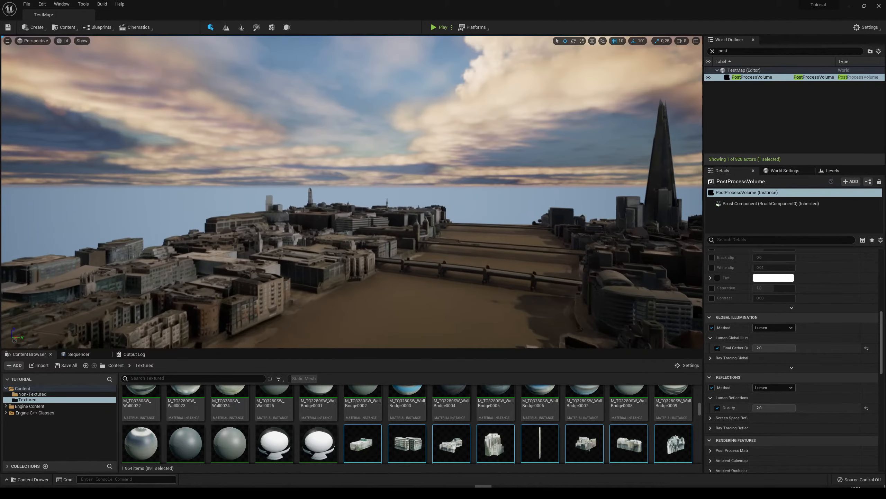
pyautogui.click(69, 365)
pyautogui.click(485, 320)
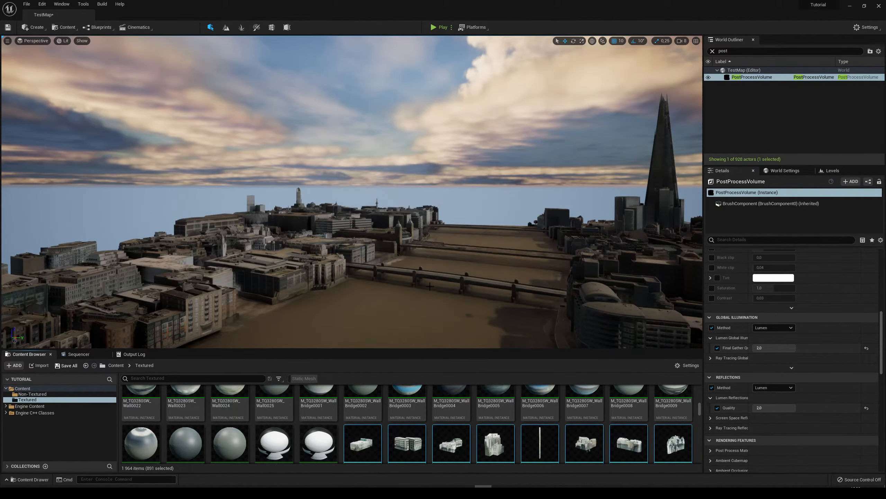
# Select the SM_TQ3280NW_WATER river mesh from above, locate its material in the Textured folder and open M_TQ3280NW_WATER.
pyautogui.moveTo(454, 279); pyautogui.dragTo(444, 322, button='right')
pyautogui.moveTo(425, 238); pyautogui.dragTo(494, 200, button='right')
pyautogui.click(491, 228)
pyautogui.press('s')
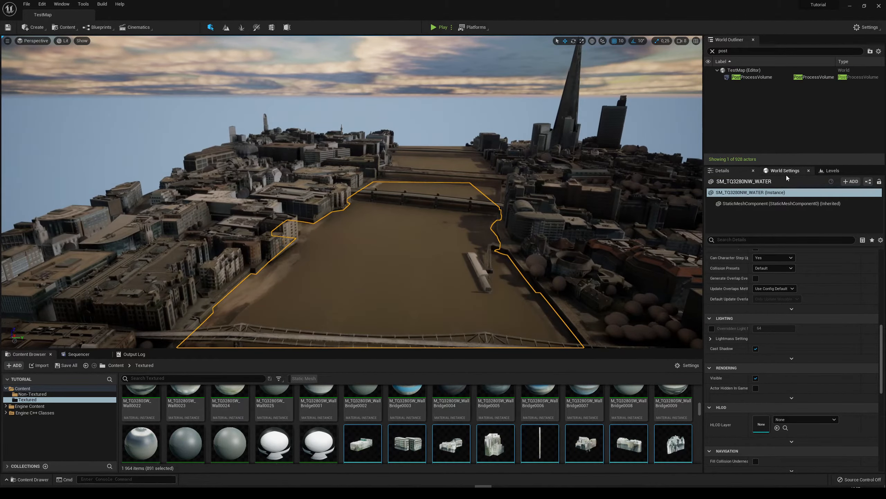
pyautogui.scroll(5, 799, 324)
pyautogui.scroll(5, 823, 354)
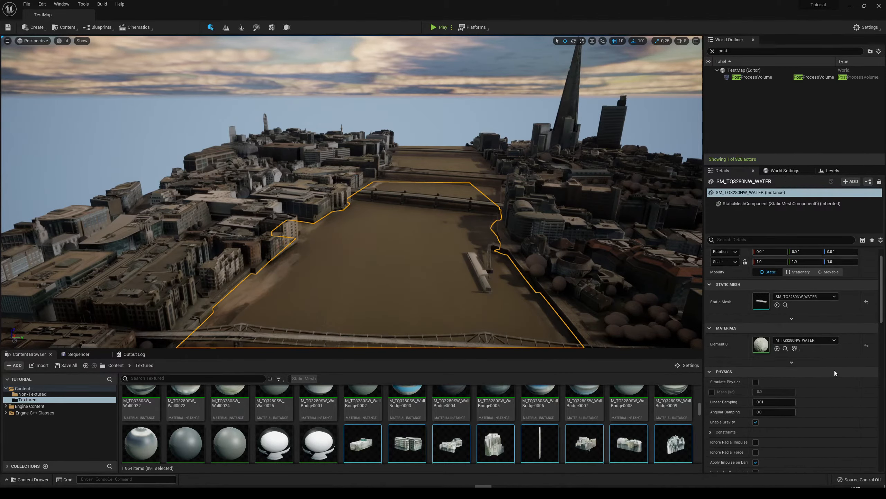
pyautogui.click(786, 348)
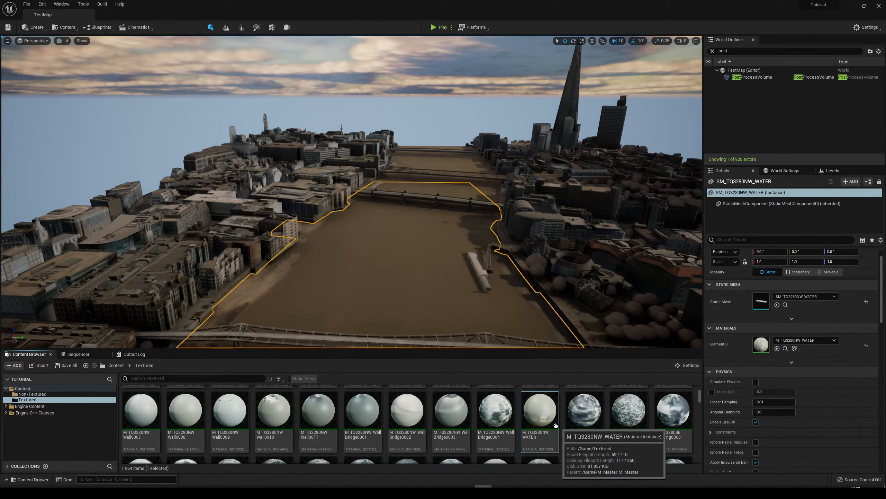
pyautogui.doubleClick(538, 413)
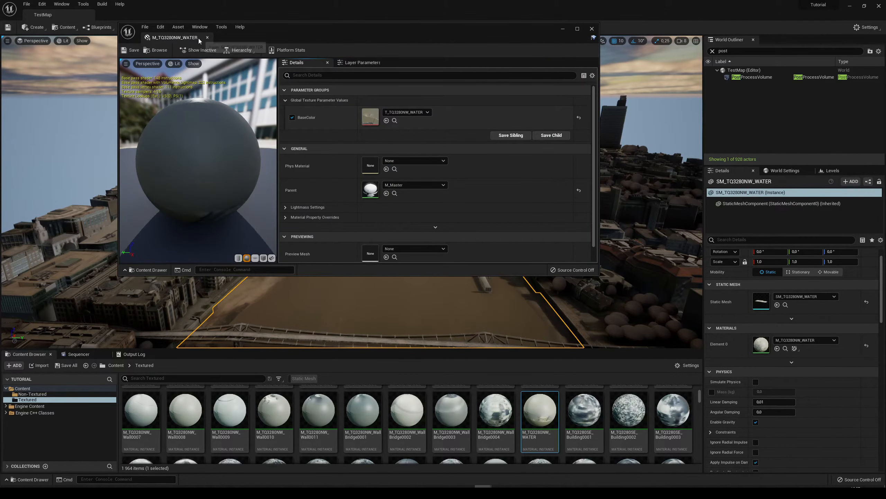
# Locate the water material's parent M_Master, close the material instance and open M_Master for editing.
pyautogui.scroll(-1, 457, 189)
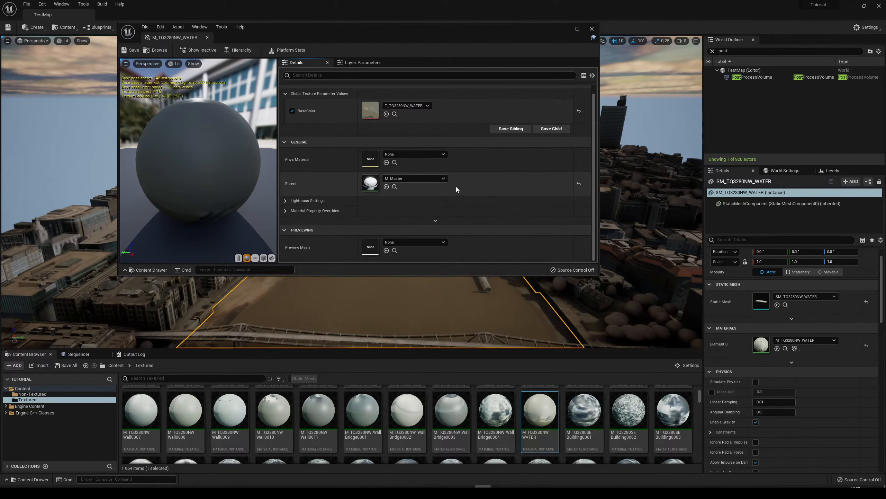
pyautogui.click(394, 187)
pyautogui.click(207, 37)
pyautogui.doubleClick(225, 415)
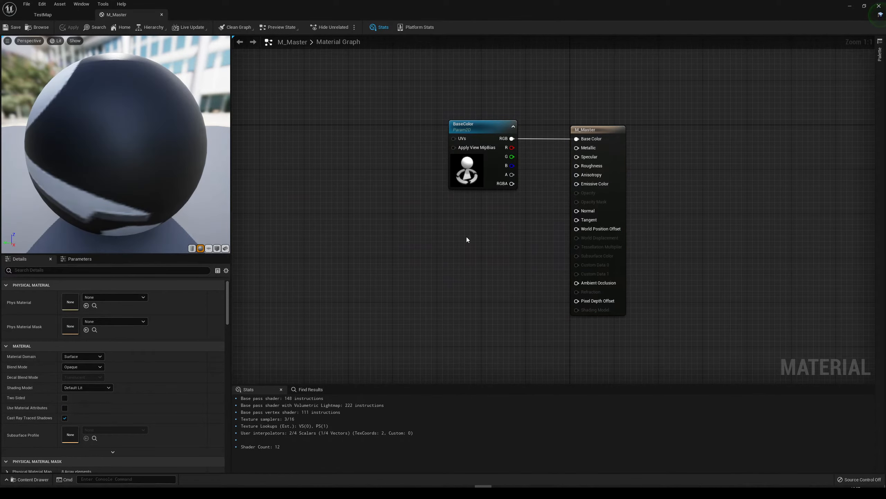
# Add a constant node of 0 to the M_Master graph and connect it to the Roughness input.
pyautogui.click(467, 238)
pyautogui.moveTo(480, 250); pyautogui.dragTo(532, 208)
pyautogui.moveTo(567, 180); pyautogui.dragTo(576, 166)
pyautogui.moveTo(472, 246); pyautogui.dragTo(476, 274)
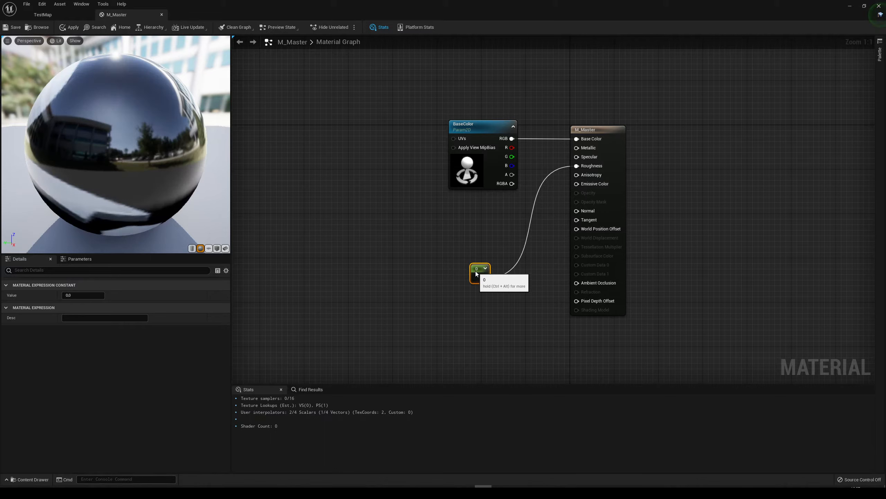
# Try feeding a second constant of 0 into M_Master's Specular input and delete that constant.
pyautogui.click(476, 230)
pyautogui.moveTo(484, 234); pyautogui.dragTo(577, 157)
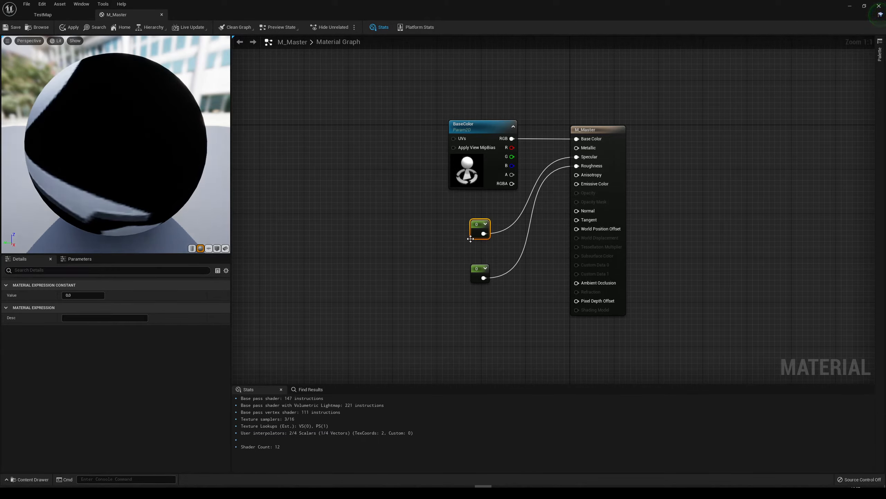
pyautogui.press('Delete')
# Move the remaining constant beneath the BaseColor node and convert it to a parameter named Roughness.
pyautogui.moveTo(472, 280); pyautogui.dragTo(482, 245)
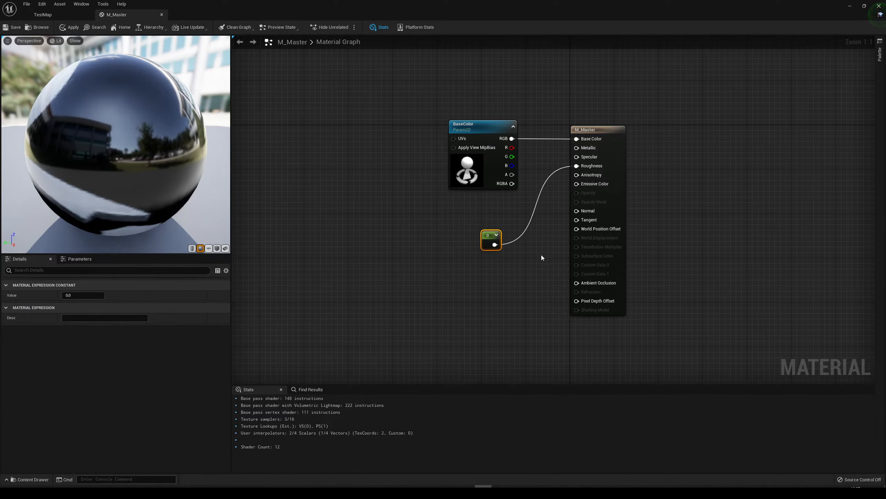
pyautogui.rightClick(484, 233)
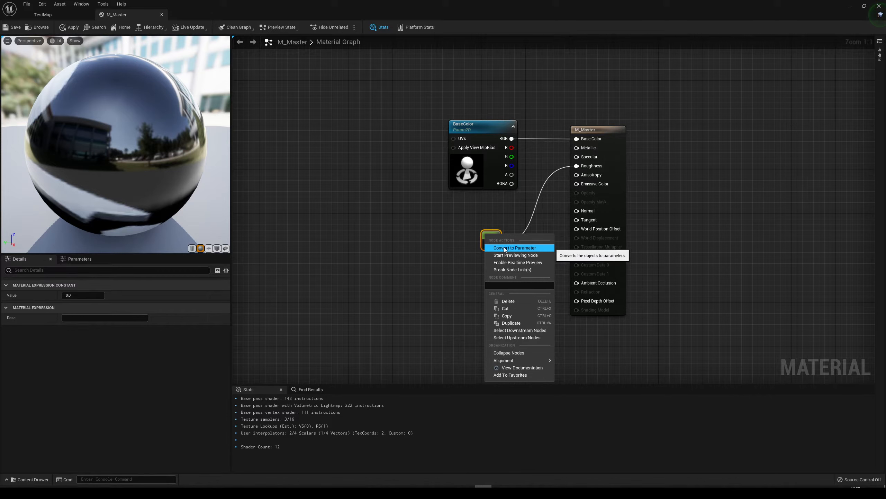
pyautogui.click(515, 248)
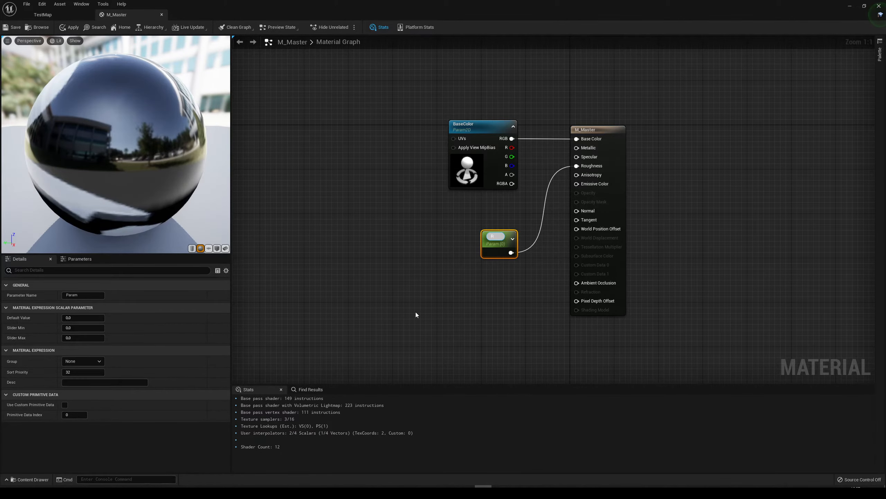
pyautogui.write('Roughness')
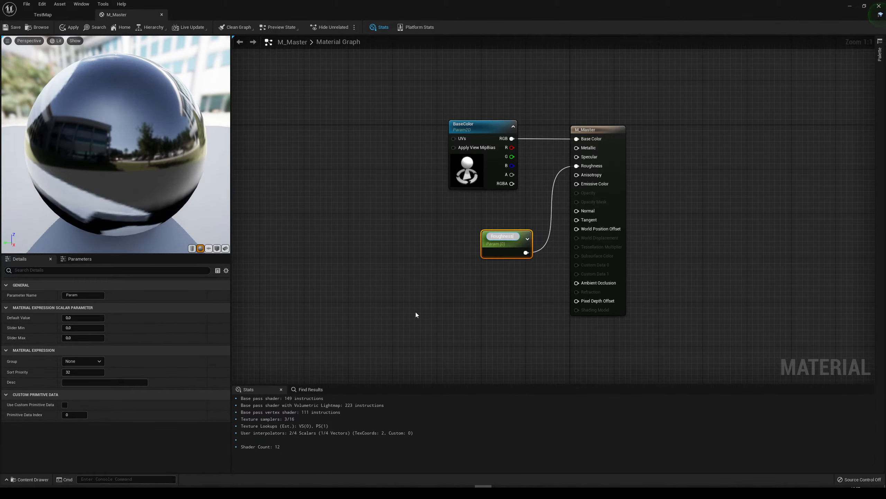
pyautogui.press('Return')
# Apply and save the M_Master material, close it, and examine the river and buildings in the level.
pyautogui.click(68, 28)
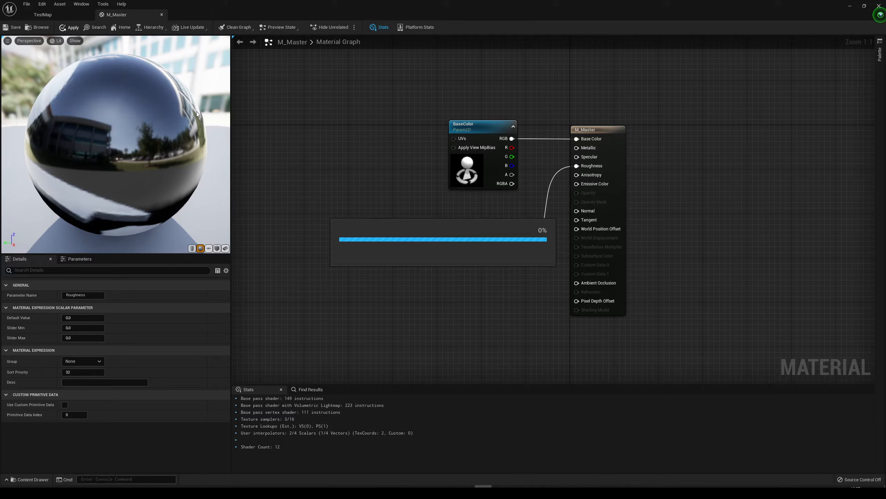
pyautogui.click(15, 30)
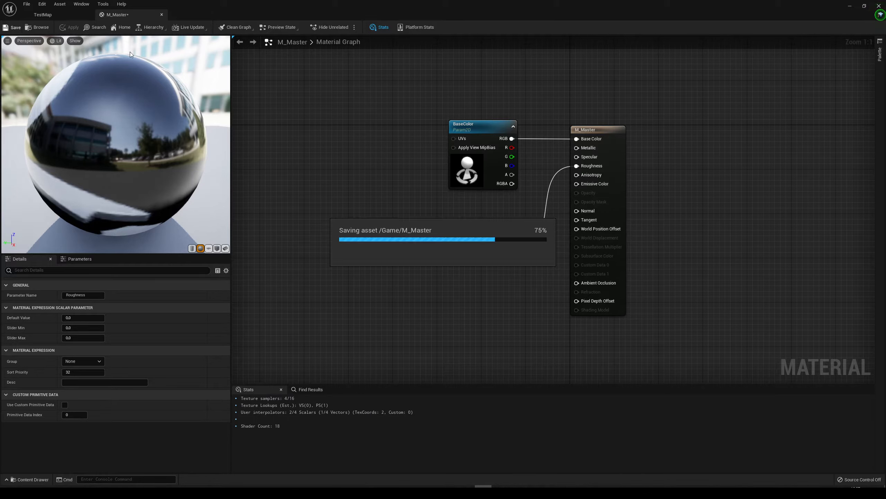
pyautogui.click(162, 14)
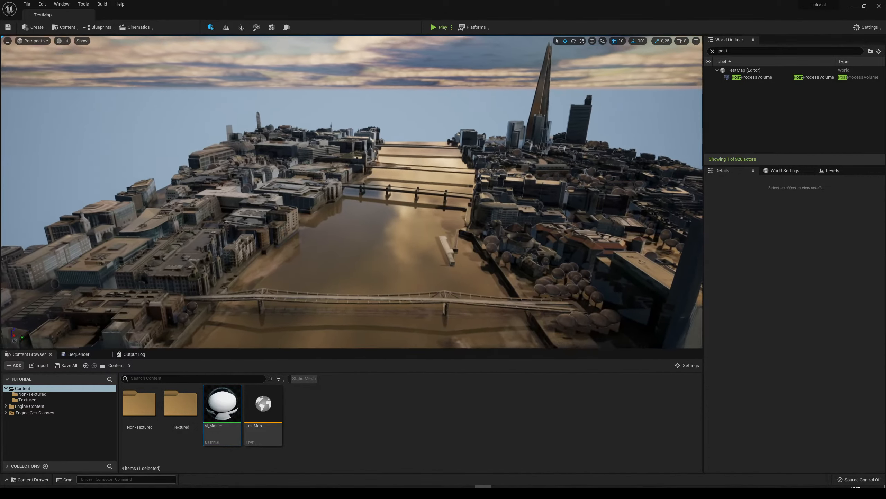
pyautogui.moveTo(352, 192)
pyautogui.mouseDown(button='right')
pyautogui.moveTo(450, 224)
pyautogui.moveTo(366, 199)
pyautogui.moveTo(359, 206)
pyautogui.mouseUp(button='right')
pyautogui.press('w')
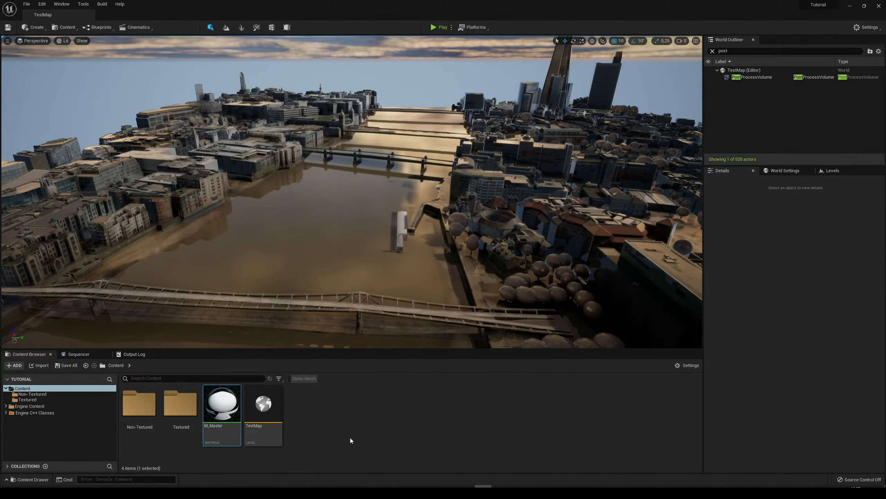
# Reopen M_Master, set the Roughness parameter's default value to 1.0, save the material and return to the level.
pyautogui.doubleClick(222, 405)
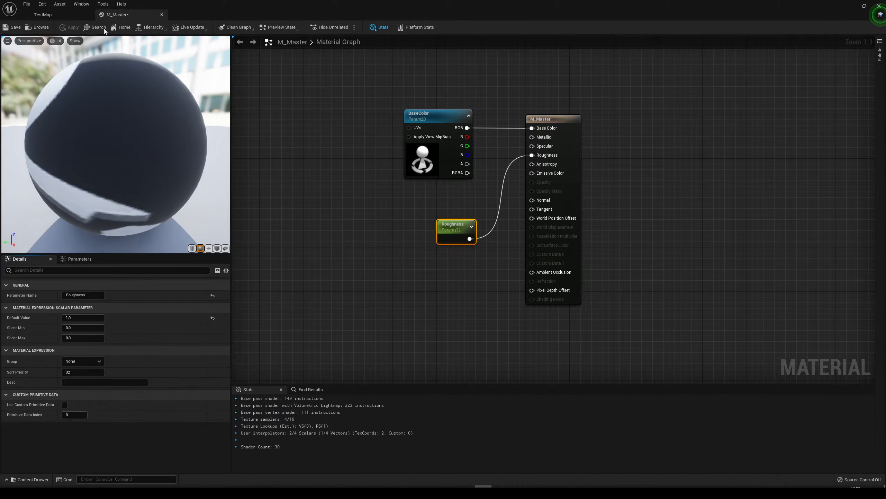
pyautogui.click(162, 14)
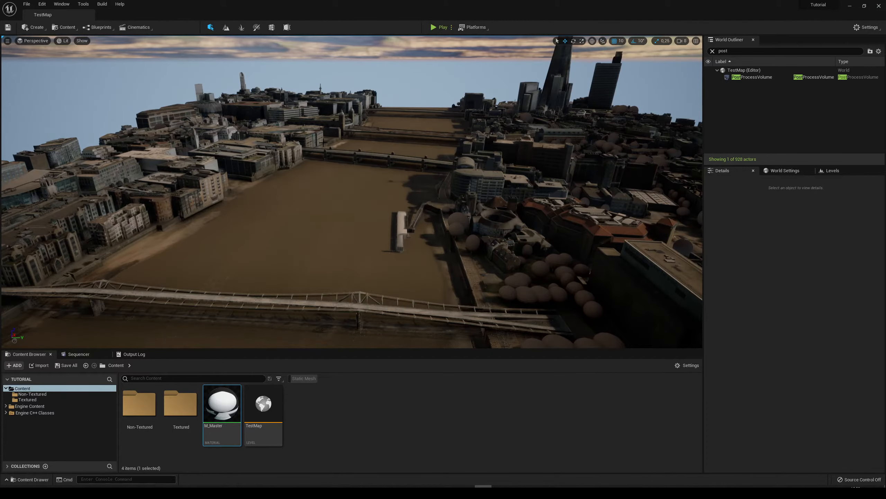
pyautogui.press('w')
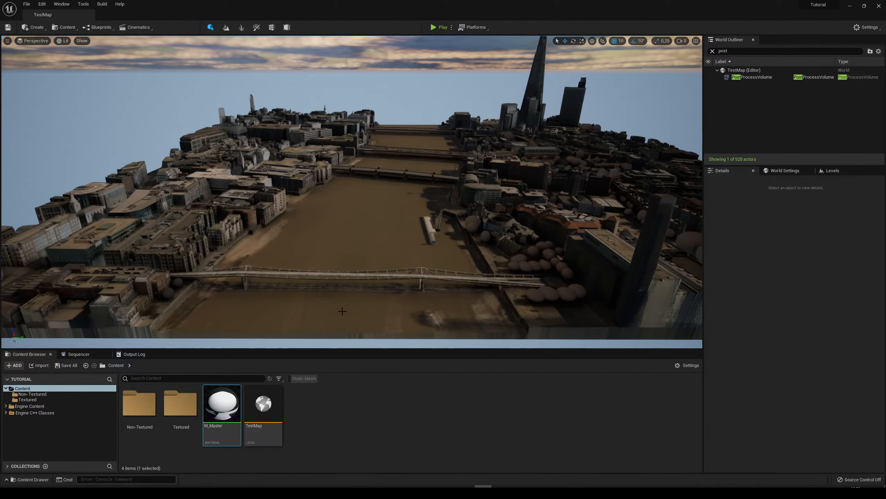
# Open the material instance of the SM_TQ3280NW_WATER river mesh, override its Roughness with 0, save and close it.
pyautogui.click(355, 237)
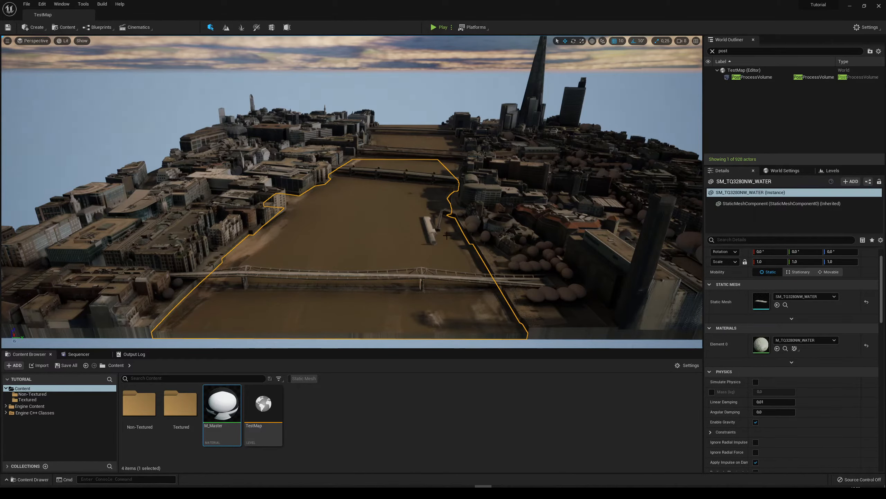
pyautogui.click(786, 349)
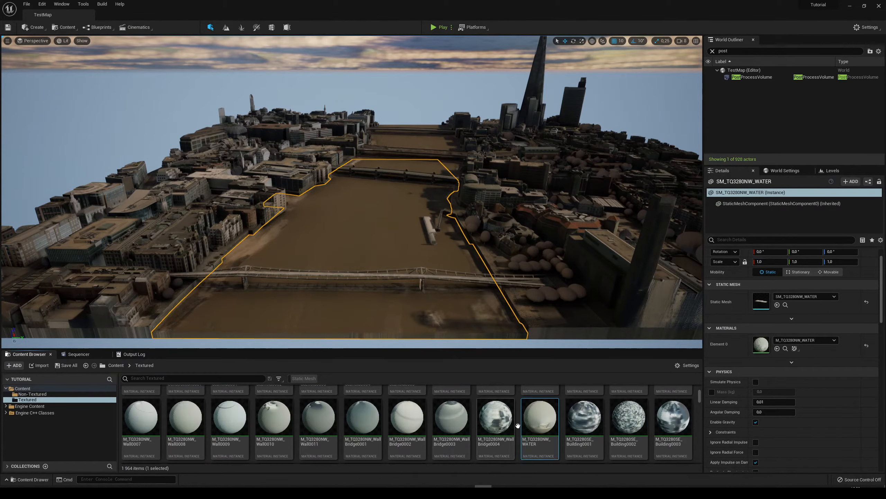
pyautogui.doubleClick(555, 423)
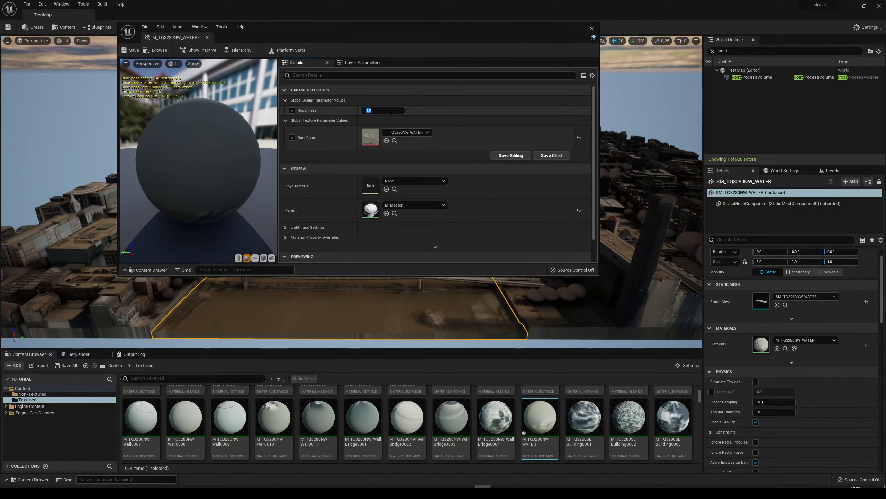
pyautogui.write('0')
pyautogui.press('Return')
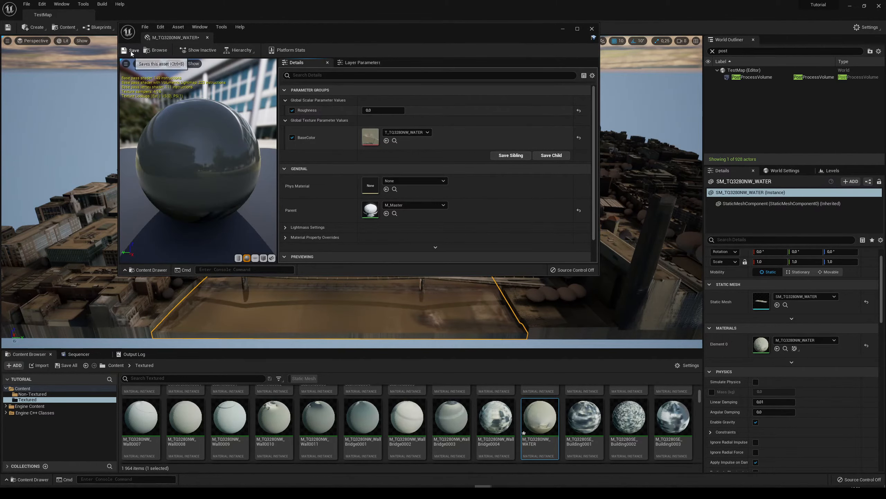
pyautogui.click(207, 38)
# Select the SM_TQ3280SW_WATER mesh, override Roughness with 0 in its M_TQ3280SW_WATER material instance, then save and close it.
pyautogui.press('w')
pyautogui.moveTo(412, 176)
pyautogui.mouseDown(button='right')
pyautogui.moveTo(411, 152)
pyautogui.moveTo(412, 176)
pyautogui.mouseUp(button='right')
pyautogui.click(302, 97)
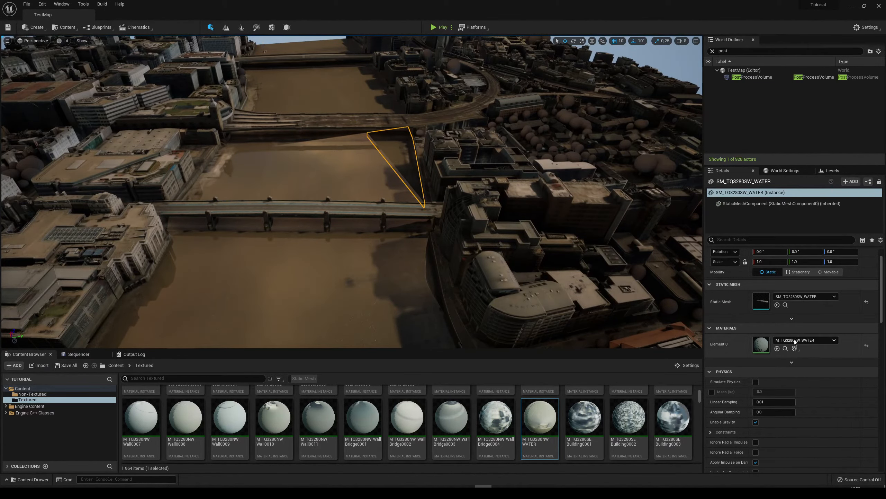
pyautogui.click(786, 349)
pyautogui.doubleClick(230, 421)
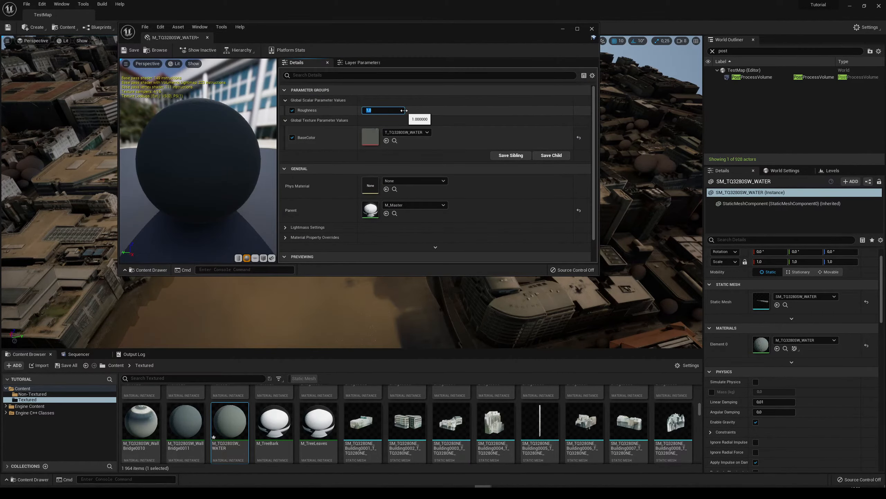
pyautogui.write('0')
pyautogui.press('Return')
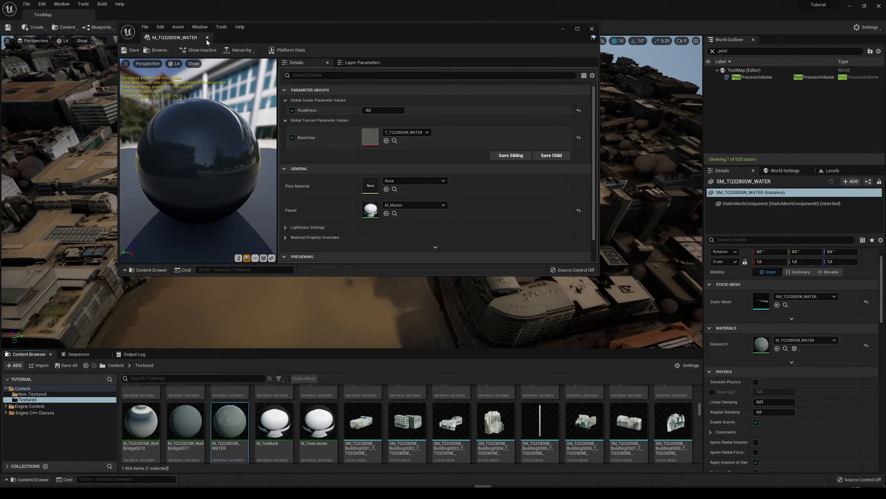
pyautogui.click(207, 38)
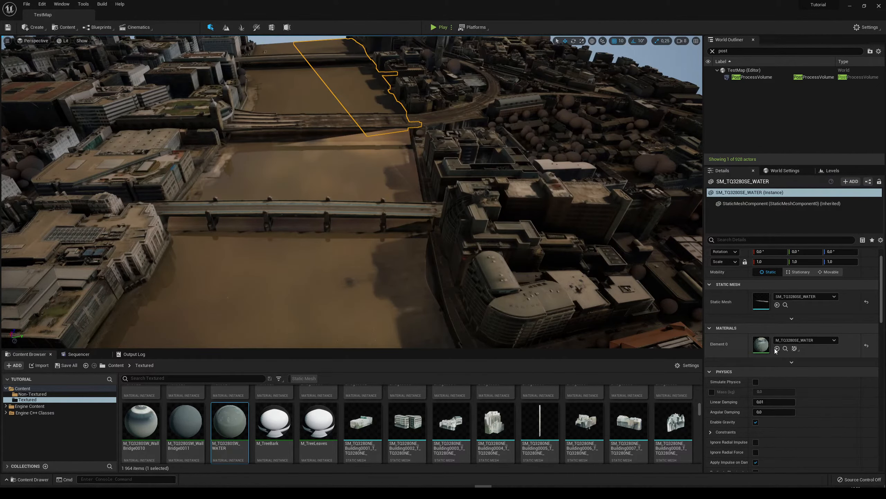
# Open the M_TQ3280SE_WATER material instance of the selected river mesh and override its Roughness with 0.
pyautogui.click(786, 348)
pyautogui.doubleClick(673, 432)
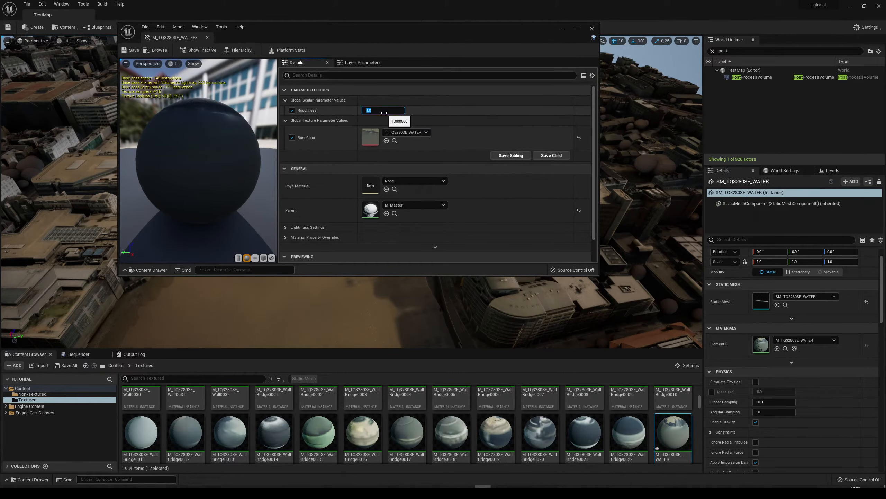
pyautogui.write('0')
pyautogui.press('Return')
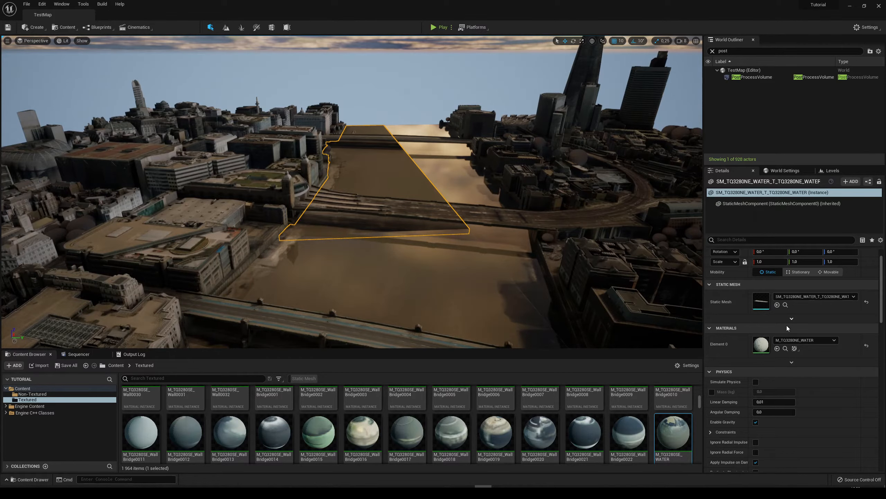
# Override Roughness with 0 in the M_TQ3280NE_WATER material instance of the selected river mesh, then save and close it.
pyautogui.click(785, 349)
pyautogui.doubleClick(628, 402)
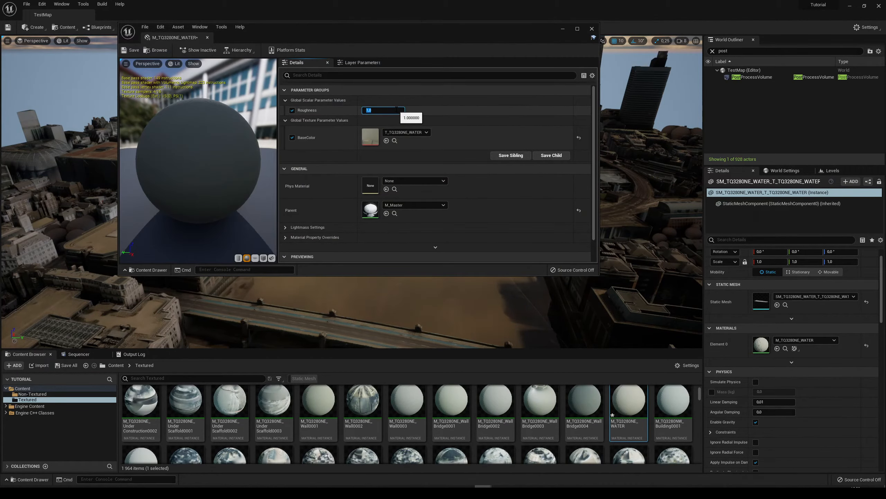
pyautogui.write('0')
pyautogui.press('Return')
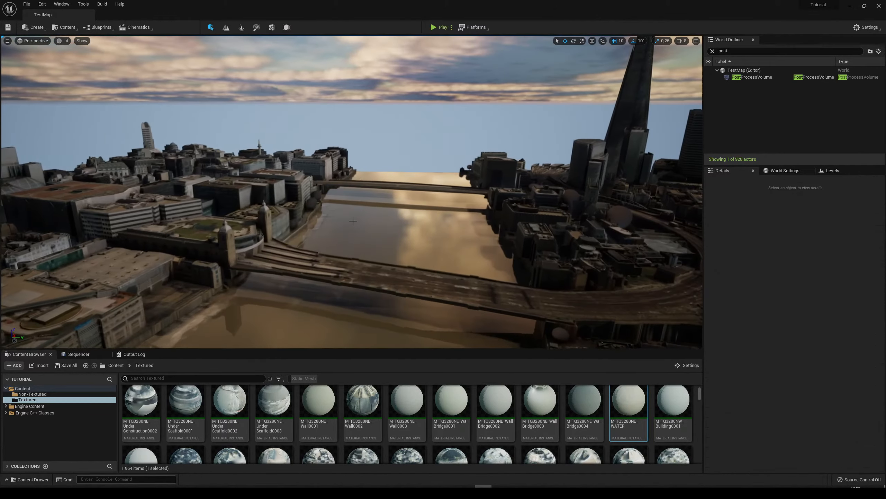
# Select a building of the textured city and copy its X location.
pyautogui.moveTo(353, 221); pyautogui.dragTo(454, 204, button='right')
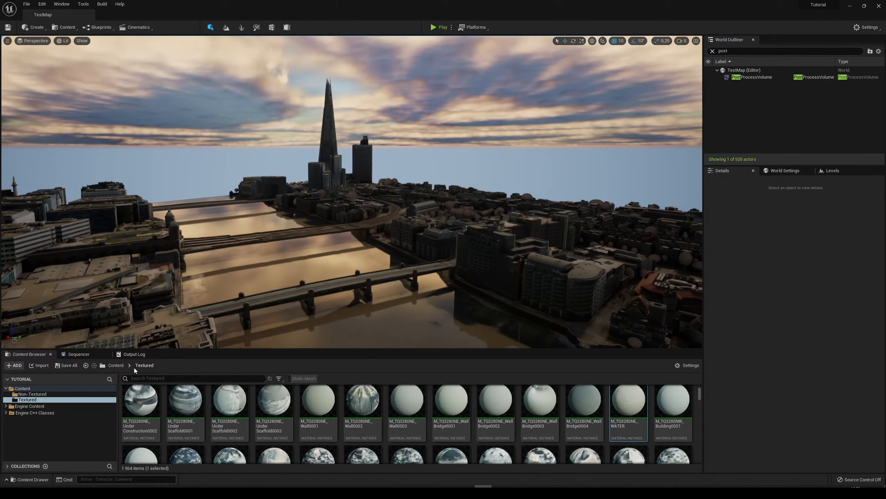
pyautogui.moveTo(384, 240); pyautogui.dragTo(297, 230, button='right')
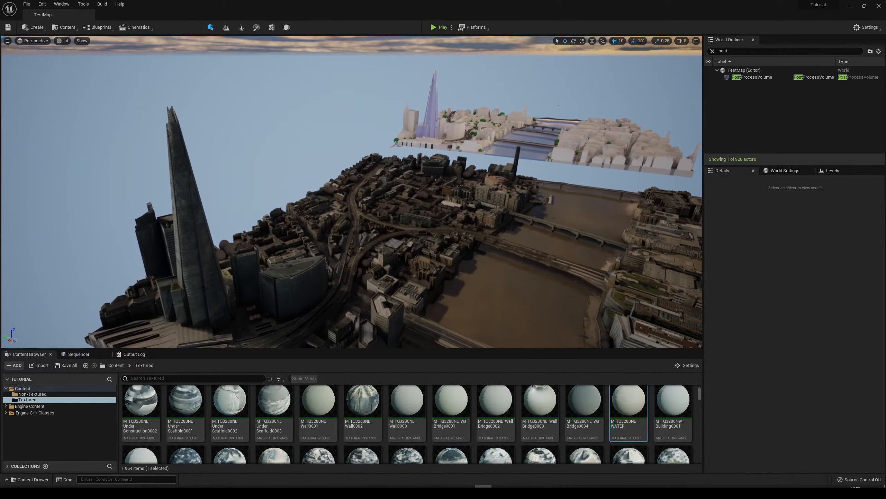
pyautogui.moveTo(292, 199); pyautogui.dragTo(279, 184, button='right')
pyautogui.click(217, 207)
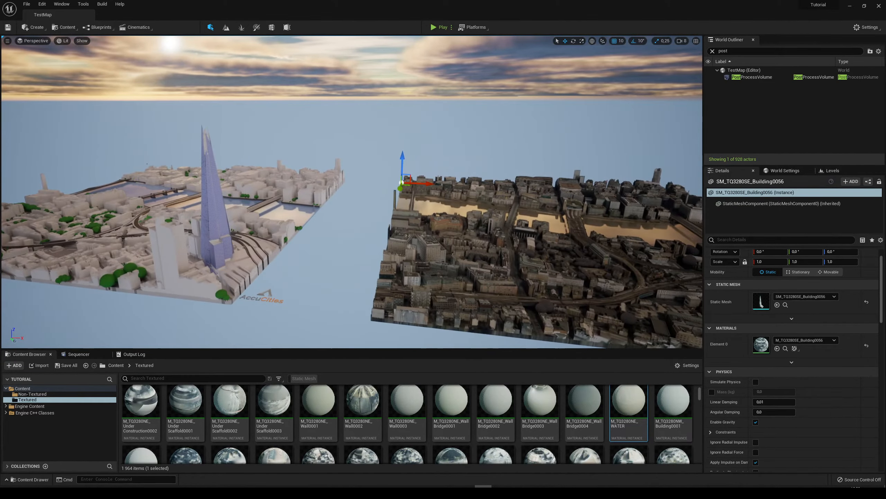
pyautogui.click(213, 241)
pyautogui.moveTo(257, 267)
pyautogui.mouseDown(button='right')
pyautogui.moveTo(244, 259)
pyautogui.moveTo(262, 257)
pyautogui.mouseUp(button='right')
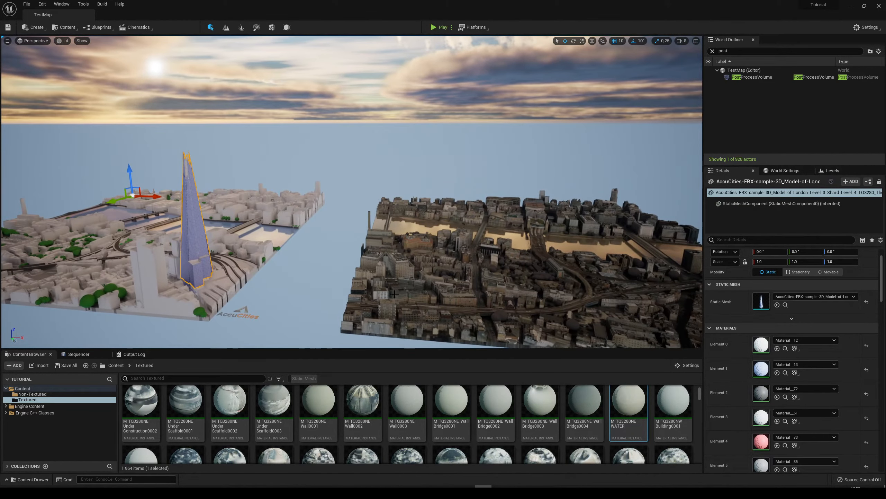
pyautogui.click(559, 295)
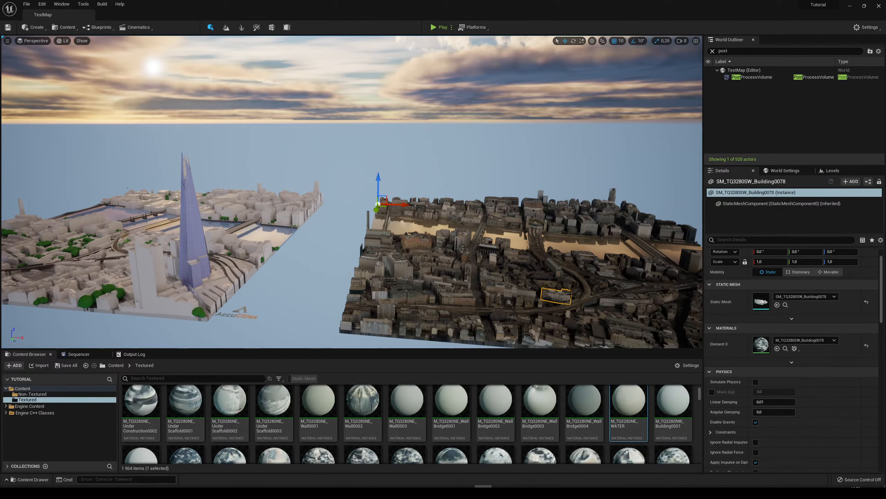
pyautogui.scroll(2, 723, 299)
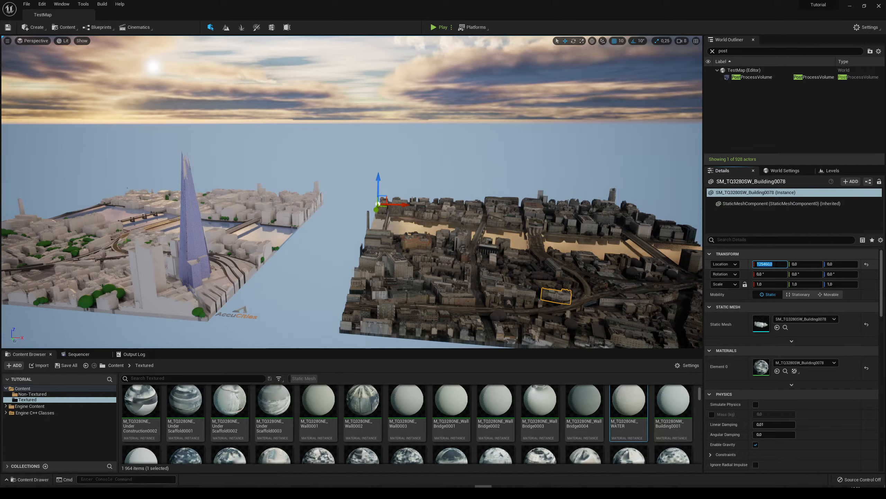
# Set the X location of the non-textured model's glass Shard mesh to 125460 and focus on it.
pyautogui.click(189, 251)
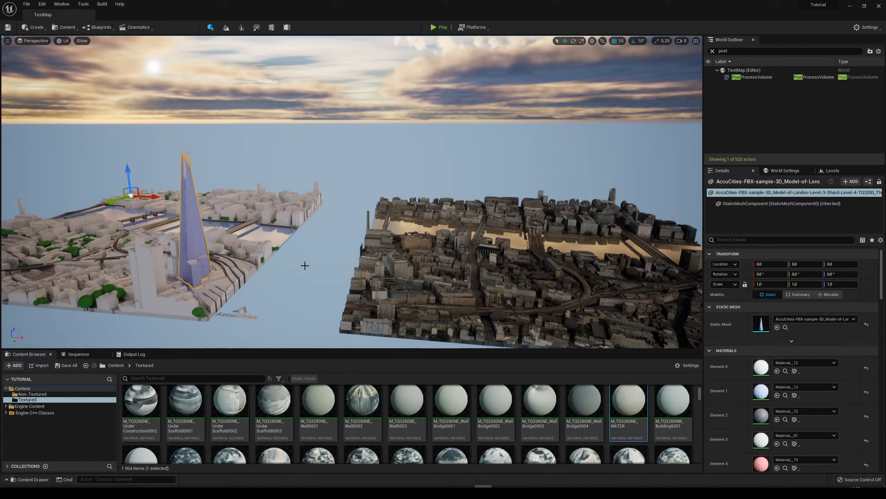
pyautogui.press('Return')
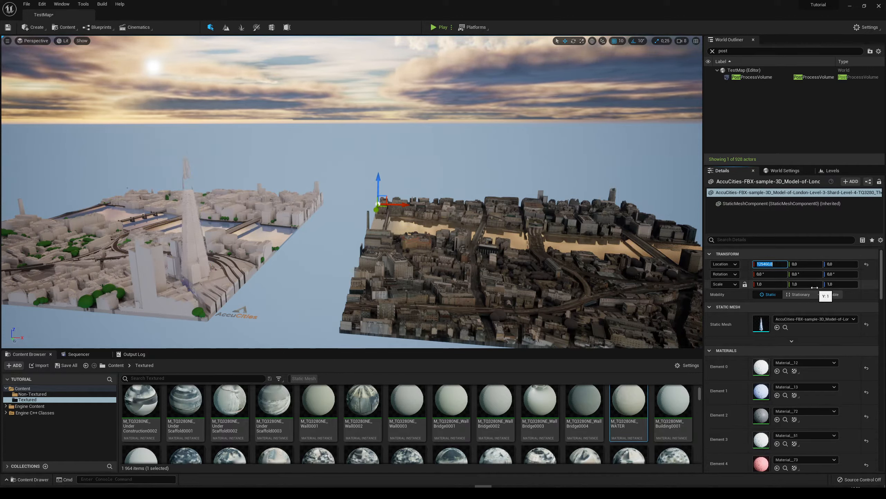
pyautogui.press('f')
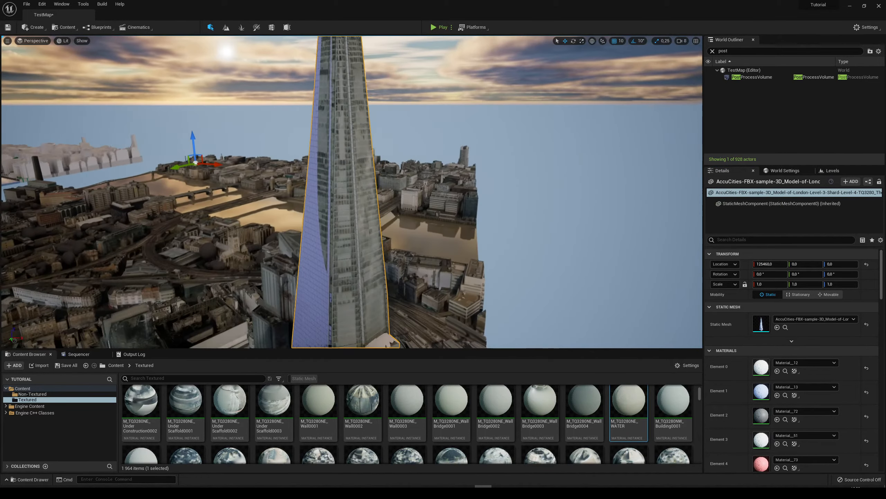
# Select the textured Shard mesh SM_TQ3280SE_Building0056 and copy its X location.
pyautogui.press('s')
pyautogui.moveTo(384, 300); pyautogui.dragTo(401, 263, button='right')
pyautogui.click(379, 244)
pyautogui.press('s')
pyautogui.press('a')
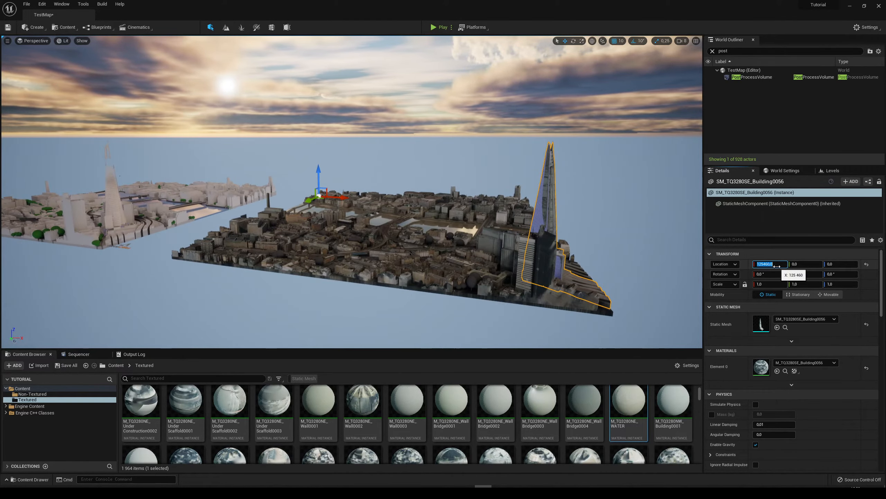
pyautogui.press('Return')
# Move the non-textured Shard's remaining floor and core meshes to the copied X location, 125460.
pyautogui.press('w')
pyautogui.moveTo(471, 244); pyautogui.dragTo(347, 191, button='right')
pyautogui.press('s')
pyautogui.press('w')
pyautogui.press('w')
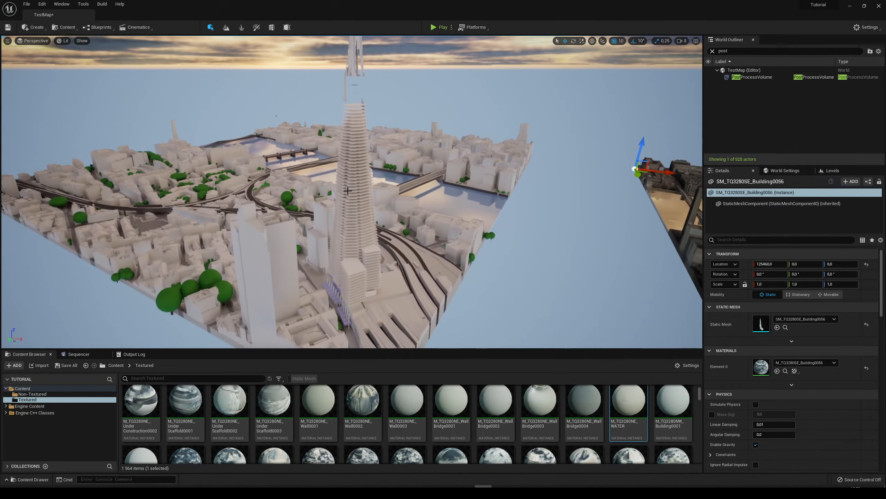
pyautogui.moveTo(321, 254); pyautogui.dragTo(353, 247, button='right')
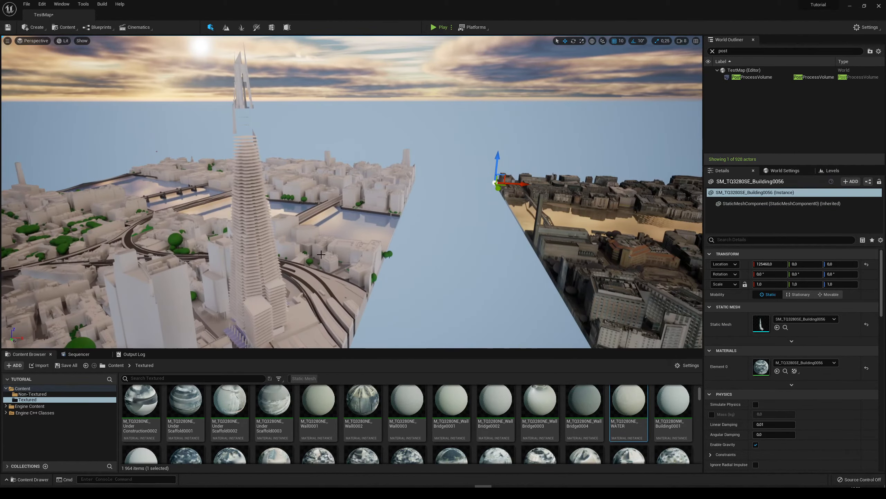
pyautogui.click(257, 223)
pyautogui.moveTo(258, 223); pyautogui.dragTo(240, 210, button='right')
pyautogui.press('a')
pyautogui.click(770, 265)
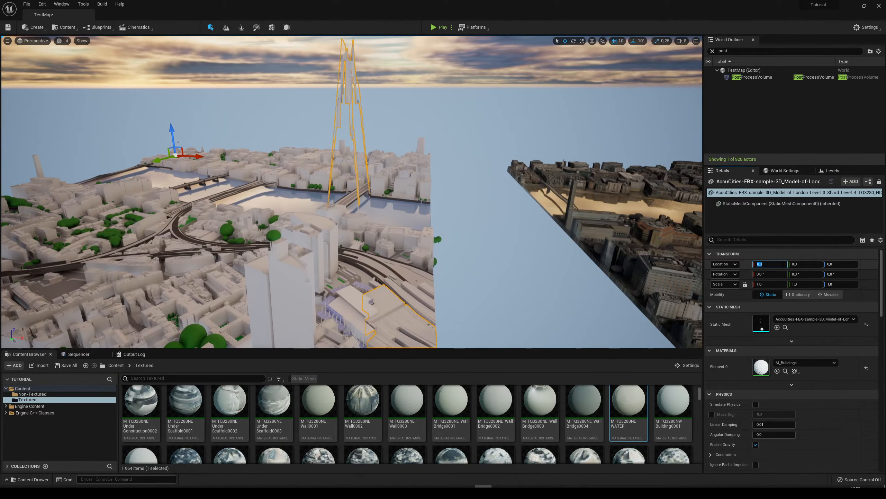
pyautogui.moveTo(454, 216)
pyautogui.mouseDown(button='right')
pyautogui.moveTo(446, 234)
pyautogui.moveTo(466, 206)
pyautogui.moveTo(478, 210)
pyautogui.moveTo(437, 215)
pyautogui.mouseUp(button='right')
pyautogui.press('d')
pyautogui.press('w')
# Set the X location of the textured Shard SM_TQ3280SE_Building0056 to 0, placing it in the non-textured model, and deselect it.
pyautogui.click(344, 206)
pyautogui.moveTo(344, 207); pyautogui.dragTo(332, 205, button='right')
pyautogui.press('a')
pyautogui.press('s')
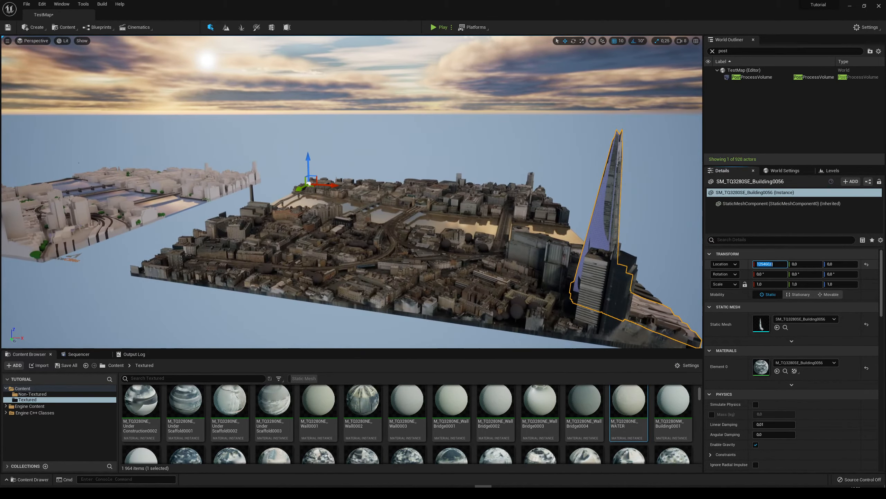
pyautogui.click(776, 268)
pyautogui.write('0')
pyautogui.press('Return')
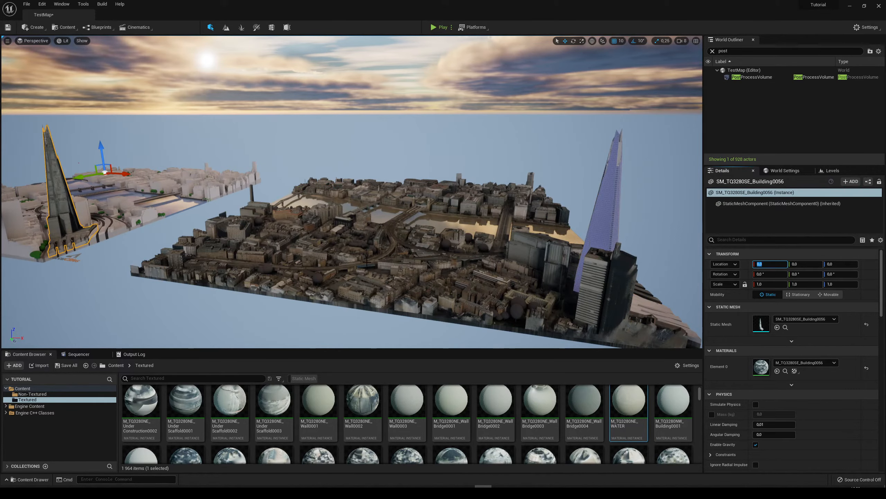
pyautogui.press('w')
pyautogui.press('a')
pyautogui.moveTo(366, 261); pyautogui.dragTo(268, 230, button='right')
pyautogui.press('Escape')
pyautogui.press('d')
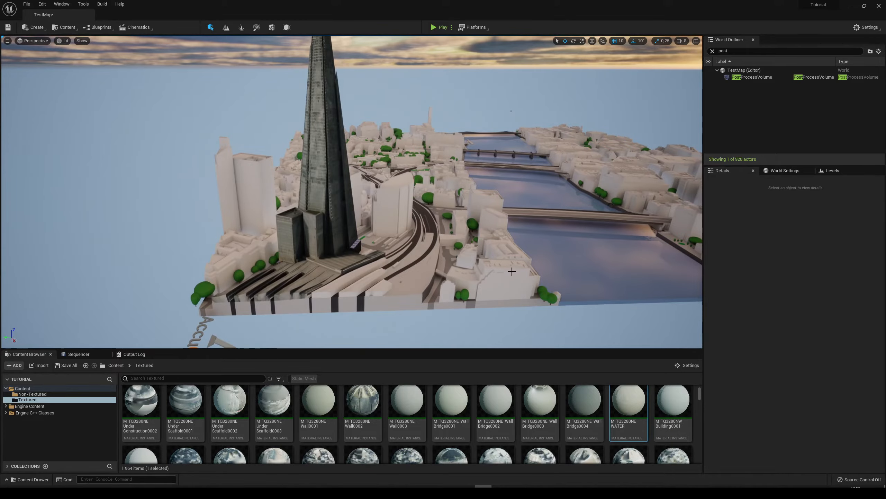
# Save the level together with all modified assets.
pyautogui.moveTo(512, 272); pyautogui.dragTo(586, 254, button='right')
pyautogui.press('a')
pyautogui.press('w')
pyautogui.press('s')
pyautogui.press('d')
pyautogui.press('w')
pyautogui.press('d')
pyautogui.press('s')
pyautogui.click(66, 365)
pyautogui.click(494, 321)
# Examine the river reflections and the lighting on the textured buildings from low above the city.
pyautogui.moveTo(443, 217); pyautogui.dragTo(399, 232, button='right')
pyautogui.press('w')
pyautogui.press('d')
pyautogui.press('s')
pyautogui.press('d')
pyautogui.press('w')
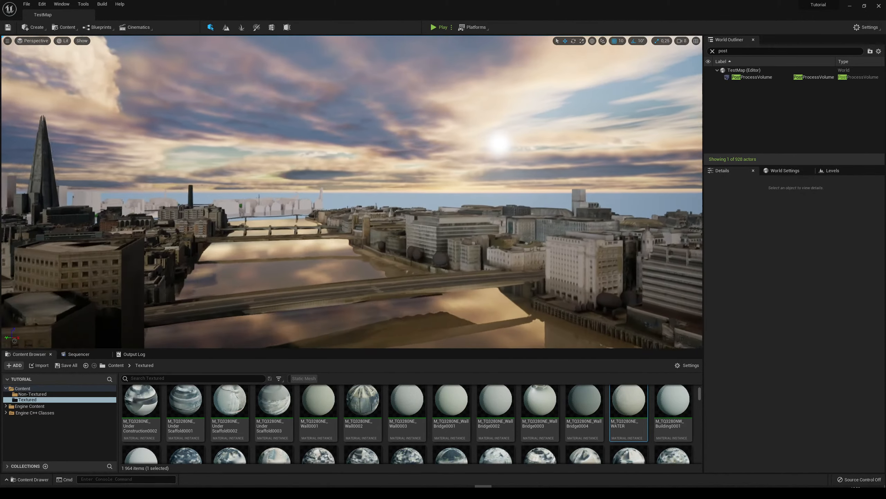
pyautogui.moveTo(400, 232); pyautogui.dragTo(316, 215, button='right')
pyautogui.press('w')
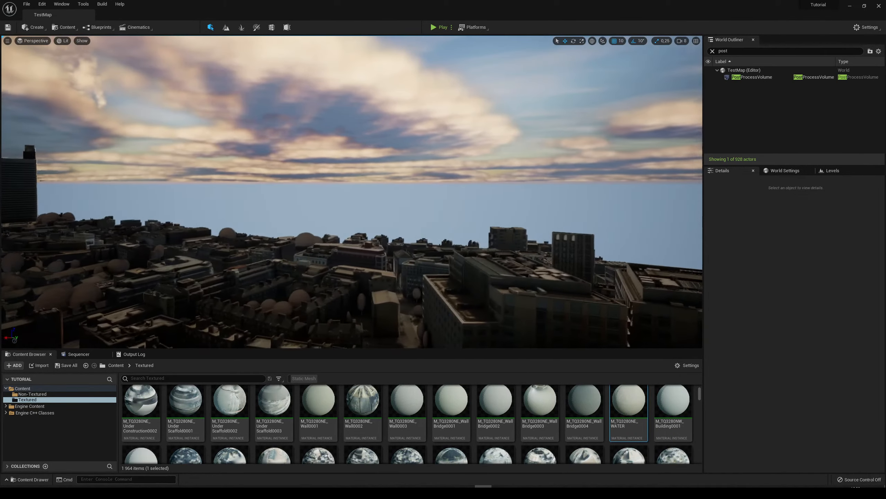
pyautogui.moveTo(317, 216)
pyautogui.mouseDown(button='right')
pyautogui.moveTo(307, 217)
pyautogui.moveTo(324, 218)
pyautogui.mouseUp(button='right')
pyautogui.press('w')
pyautogui.moveTo(392, 234)
pyautogui.mouseDown(button='right')
pyautogui.moveTo(384, 233)
pyautogui.moveTo(391, 234)
pyautogui.mouseUp(button='right')
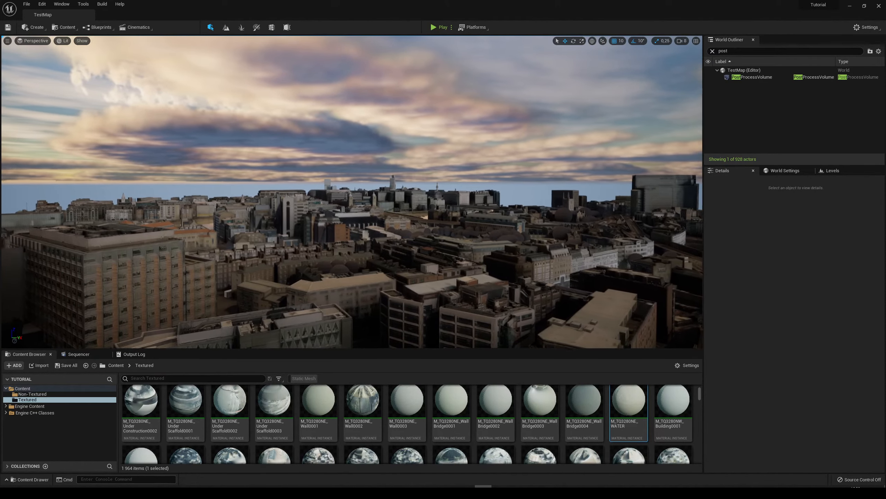
# Switch the viewport to immersive mode and rotate the sun higher for bright daylight over the rooftops.
pyautogui.press('F11')
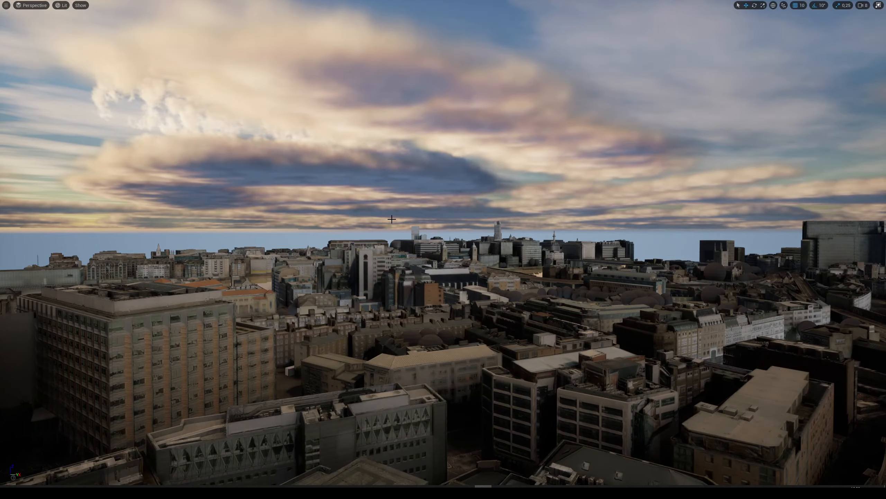
pyautogui.moveTo(448, 210); pyautogui.dragTo(450, 213, button='right')
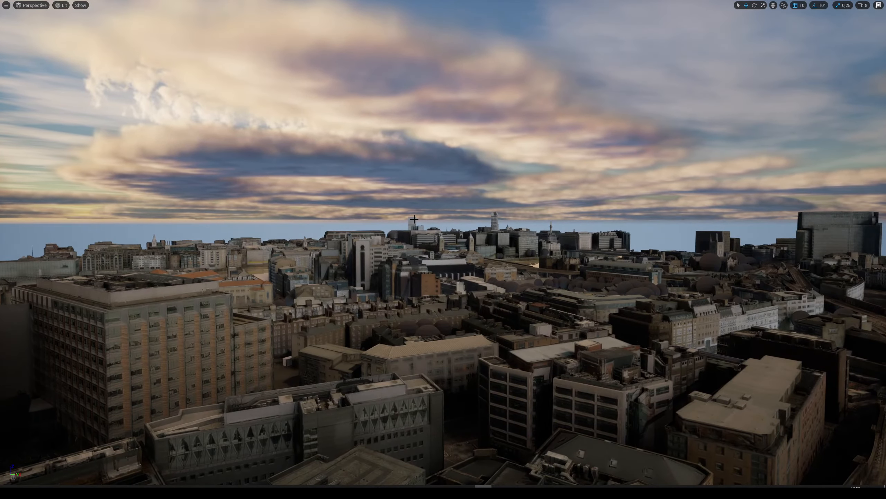
pyautogui.hotkey('ctrl', 'l')
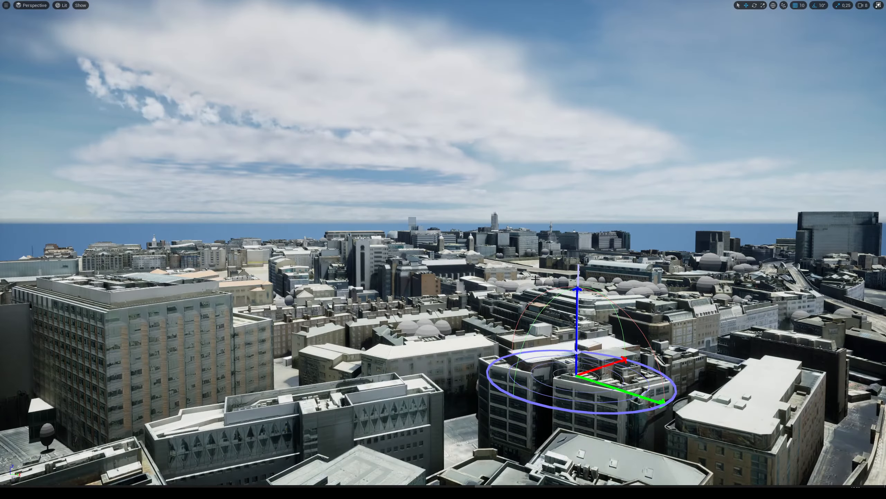
pyautogui.moveTo(443, 242); pyautogui.dragTo(445, 248, button='right')
pyautogui.moveTo(500, 248); pyautogui.dragTo(509, 237, button='right')
# Take a high-resolution screenshot of the rooftops with a size multiplier of 2.0, then move its dialog aside.
pyautogui.click(6, 6)
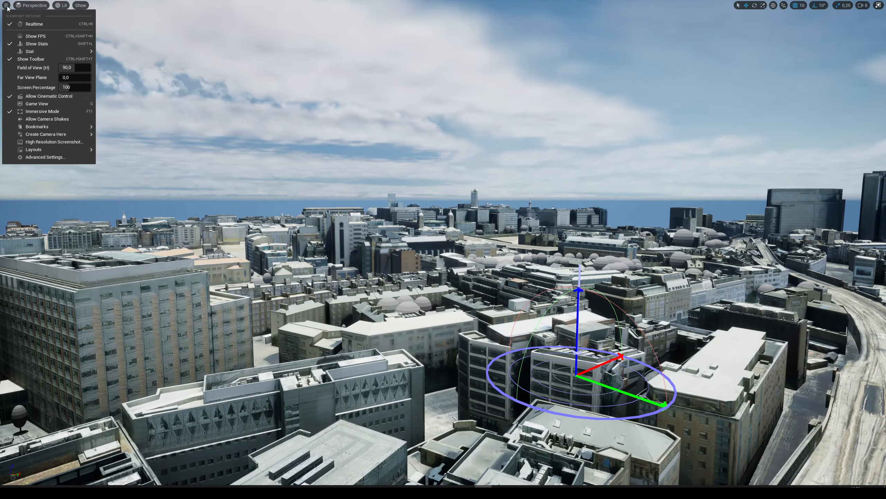
pyautogui.moveTo(44, 128)
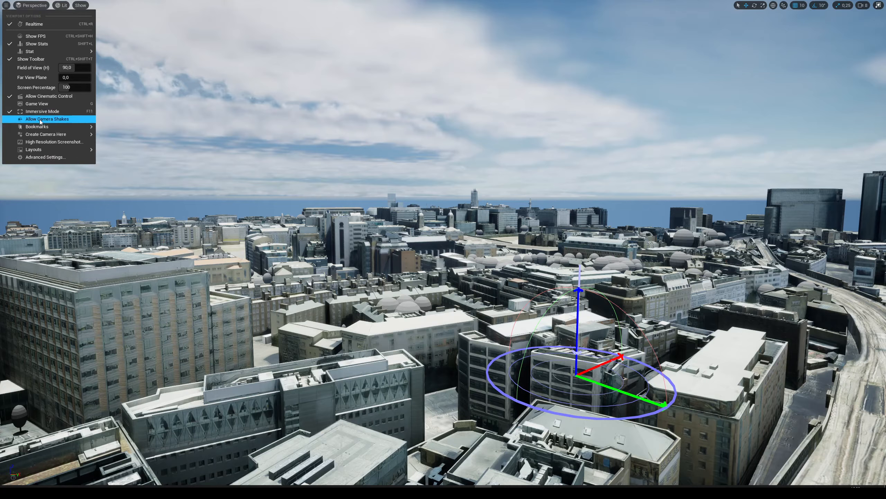
pyautogui.click(49, 142)
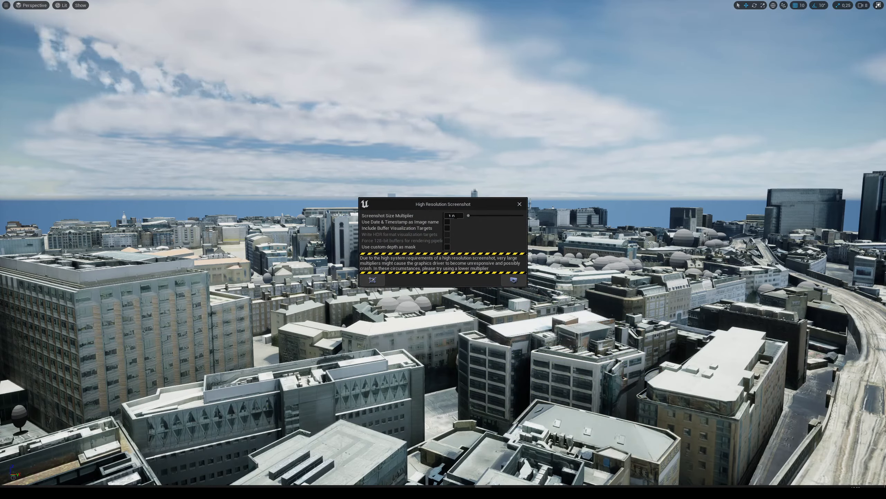
pyautogui.moveTo(462, 203); pyautogui.dragTo(470, 200)
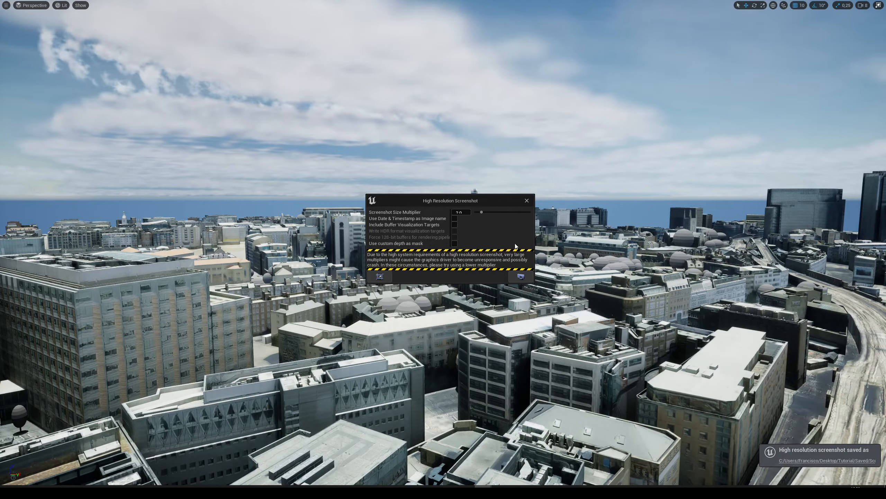
pyautogui.moveTo(448, 202); pyautogui.dragTo(731, 117)
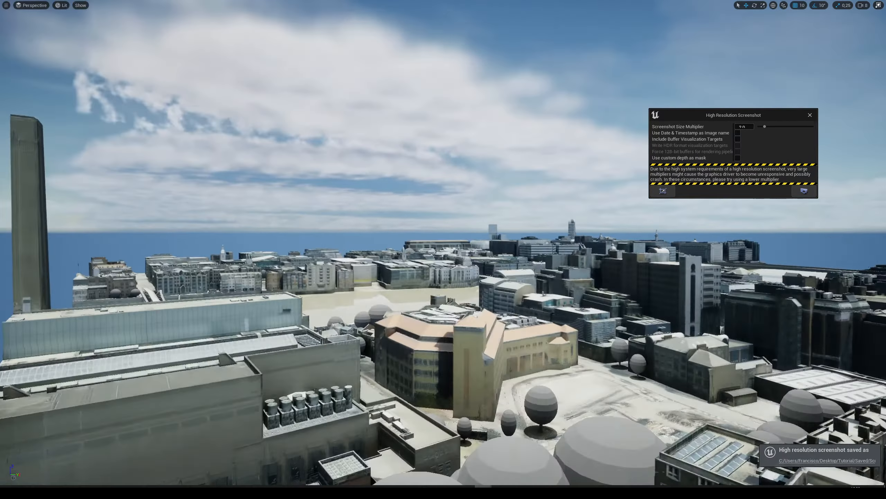
# Frame a daylight view along the river towards the Shard for a high-resolution screenshot.
pyautogui.press('w')
pyautogui.moveTo(443, 249); pyautogui.dragTo(507, 256, button='right')
pyautogui.press('s')
pyautogui.press('a')
pyautogui.press('d')
pyautogui.press('a')
pyautogui.press('s')
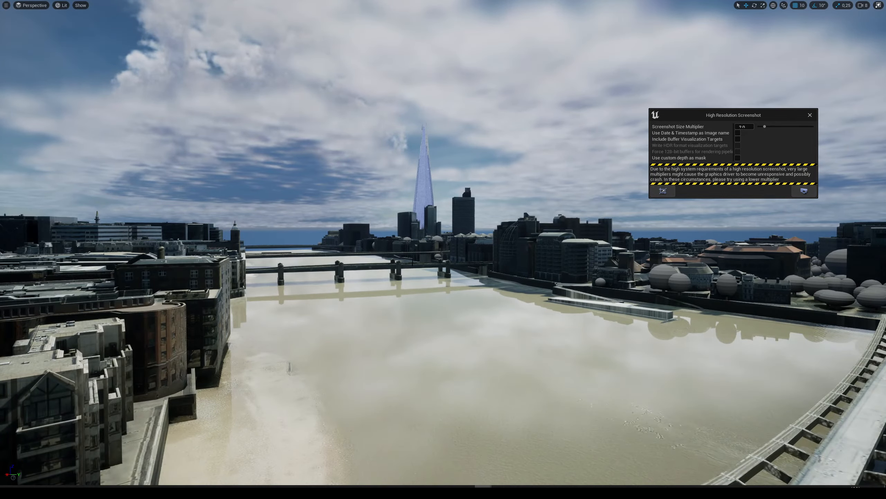
pyautogui.press('s')
pyautogui.moveTo(523, 296)
pyautogui.mouseDown(button='right')
pyautogui.moveTo(535, 303)
pyautogui.moveTo(522, 295)
pyautogui.mouseUp(button='right')
pyautogui.press('a')
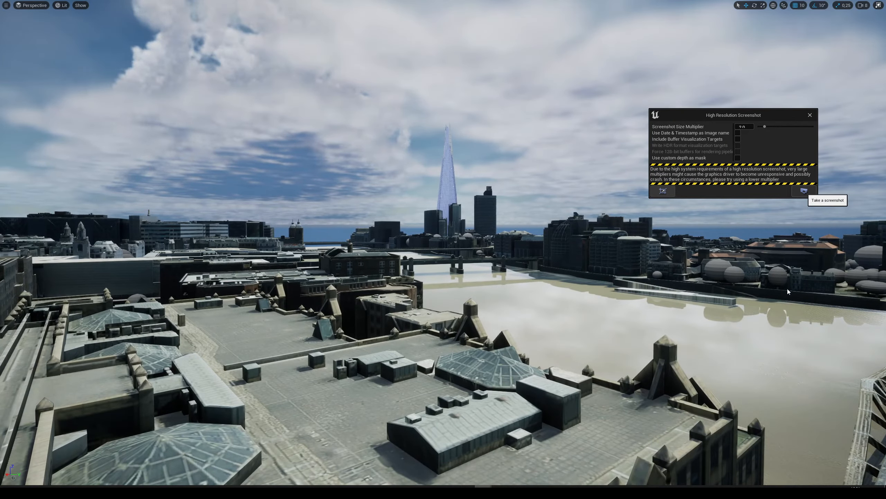
# Frame the rooftops beside the glass Shard and rotate the sun low above the horizon for a sunset screenshot.
pyautogui.press('w')
pyautogui.moveTo(613, 273); pyautogui.dragTo(480, 268, button='right')
pyautogui.press('d')
pyautogui.moveTo(617, 272); pyautogui.dragTo(613, 272, button='right')
pyautogui.click(617, 289)
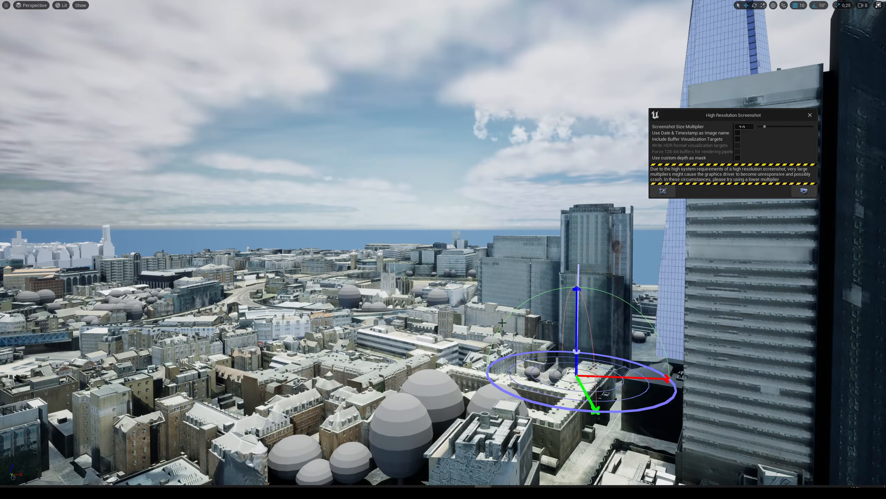
pyautogui.moveTo(497, 295); pyautogui.dragTo(489, 296, button='right')
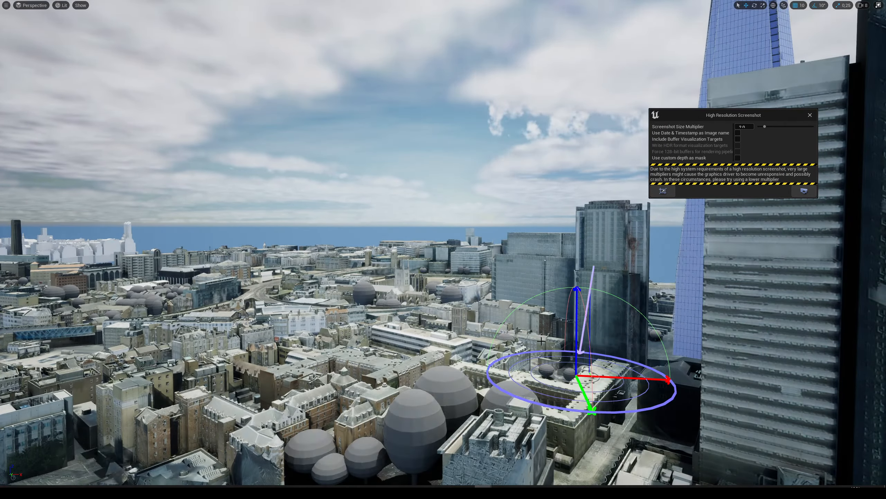
pyautogui.hotkey('ctrl', 'l')
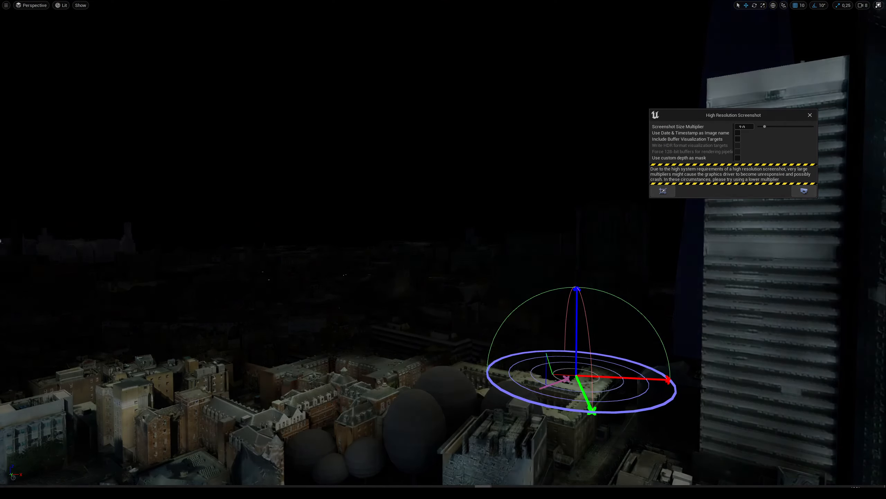
pyautogui.hotkey('ctrl', 'l')
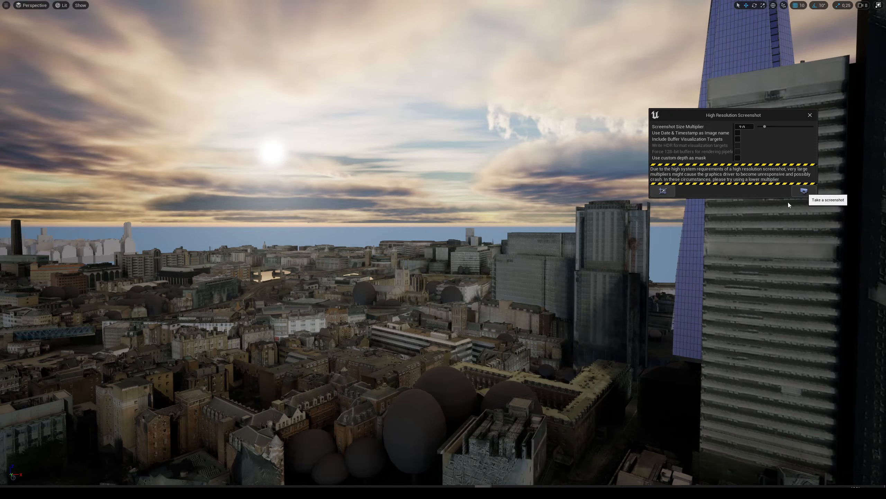
# Take a high-resolution screenshot of the sunset rooftops, then another of the road bridge and river with the sun raised for daylight.
pyautogui.click(803, 191)
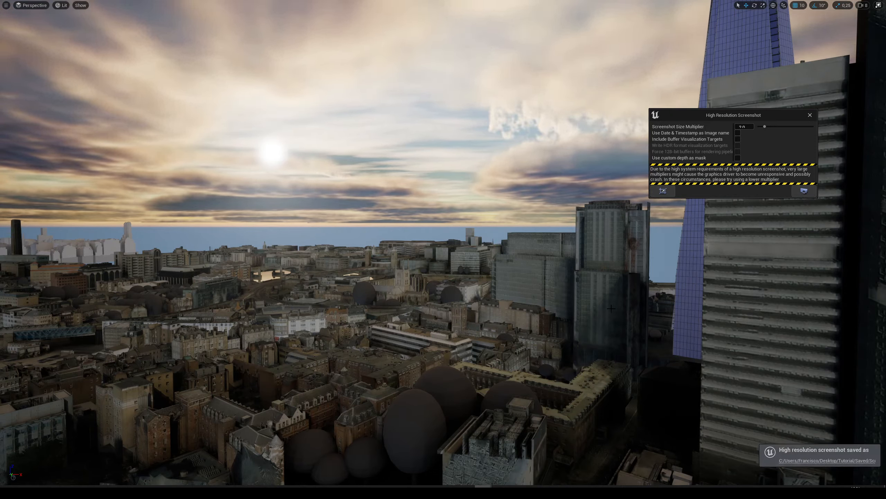
pyautogui.moveTo(612, 308)
pyautogui.mouseDown(button='right')
pyautogui.moveTo(523, 307)
pyautogui.moveTo(516, 316)
pyautogui.moveTo(656, 324)
pyautogui.moveTo(587, 323)
pyautogui.moveTo(602, 302)
pyautogui.mouseUp(button='right')
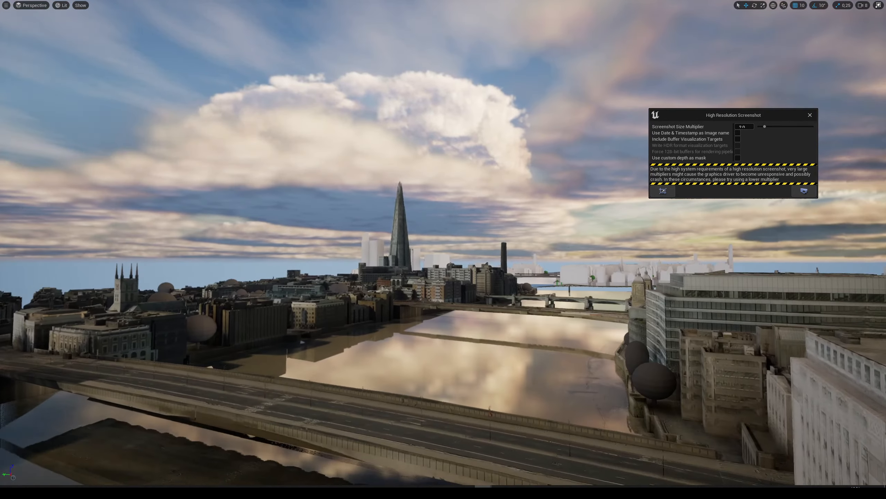
pyautogui.moveTo(602, 302); pyautogui.dragTo(325, 302, button='right')
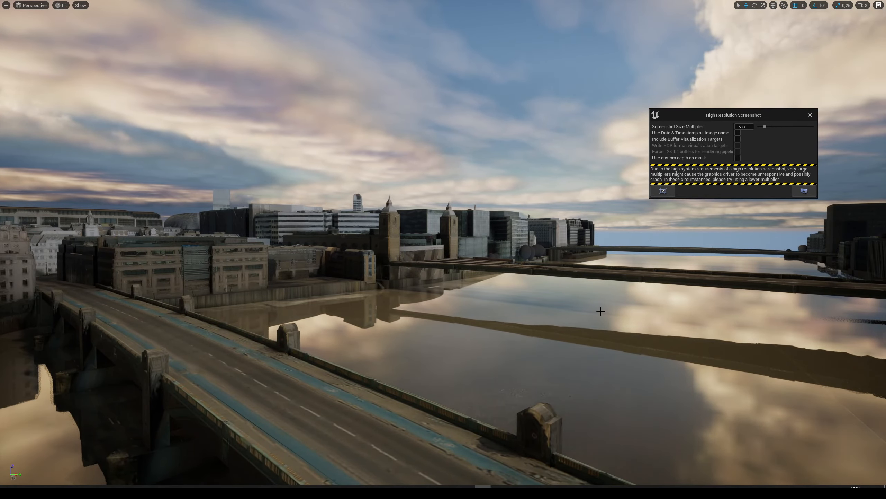
pyautogui.hotkey('ctrl', 'l')
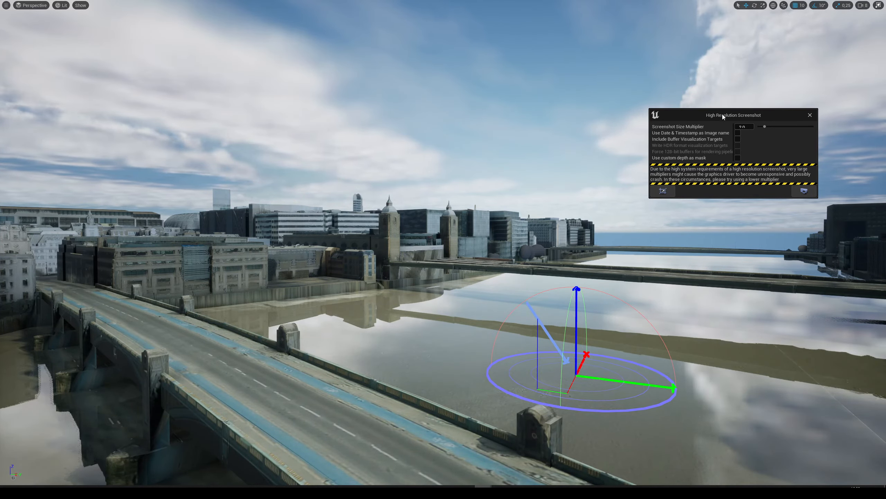
pyautogui.moveTo(714, 117); pyautogui.dragTo(720, 118)
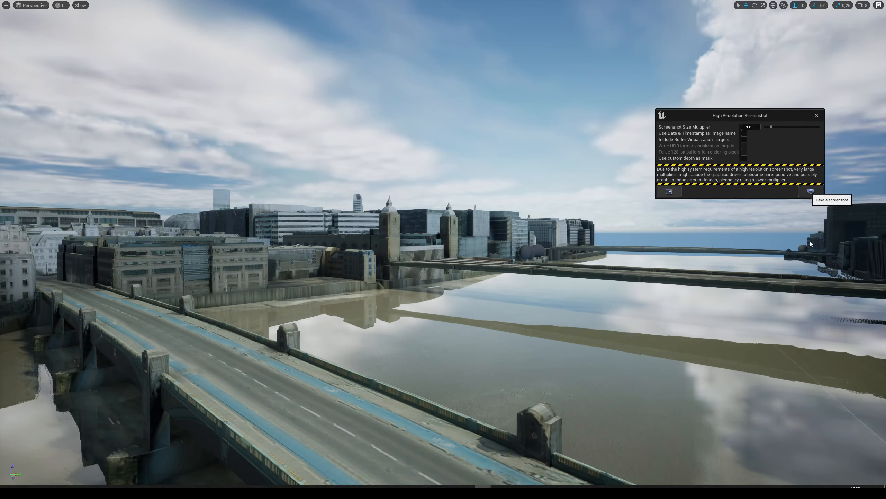
# Open the saved screenshots folder, review the images from HighresScreenshot00000.png to HighresScreenshot00007.png, and close the viewer and folder.
pyautogui.click(818, 463)
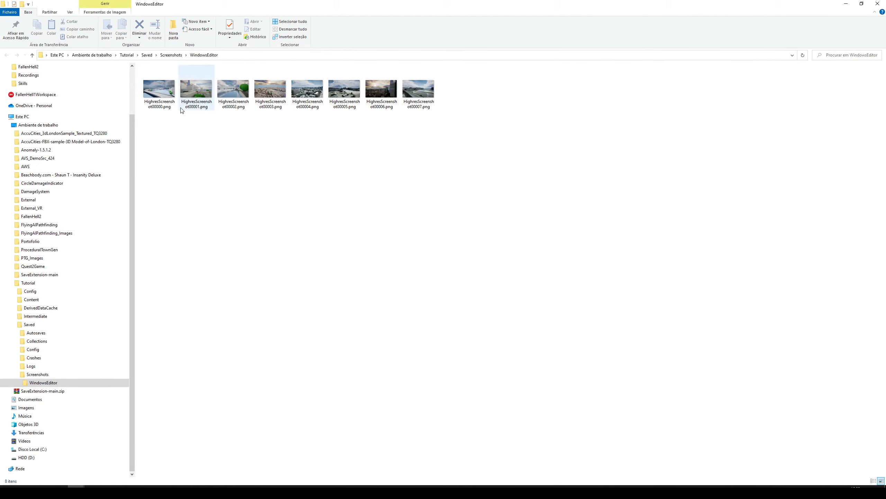
pyautogui.doubleClick(168, 95)
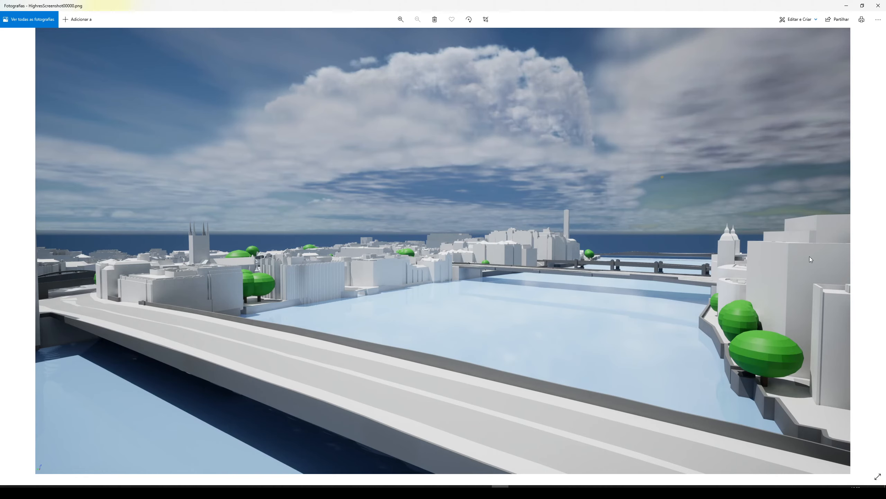
pyautogui.click(877, 248)
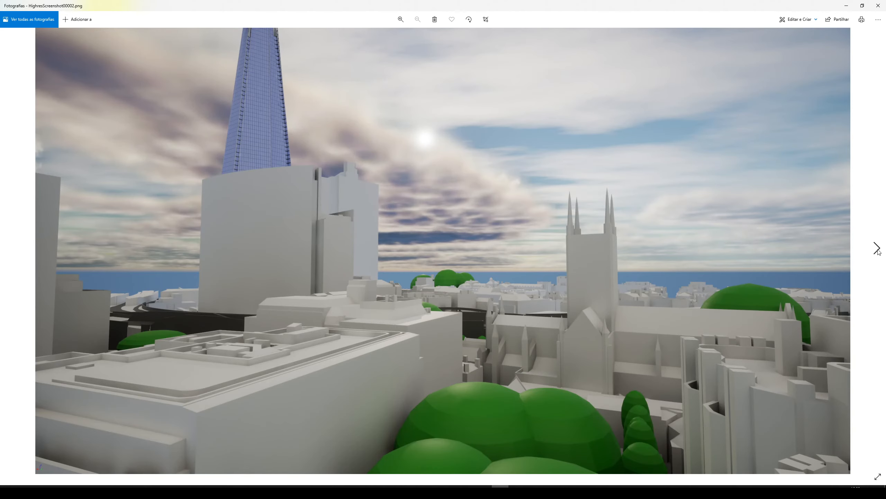
pyautogui.click(877, 250)
pyautogui.click(878, 249)
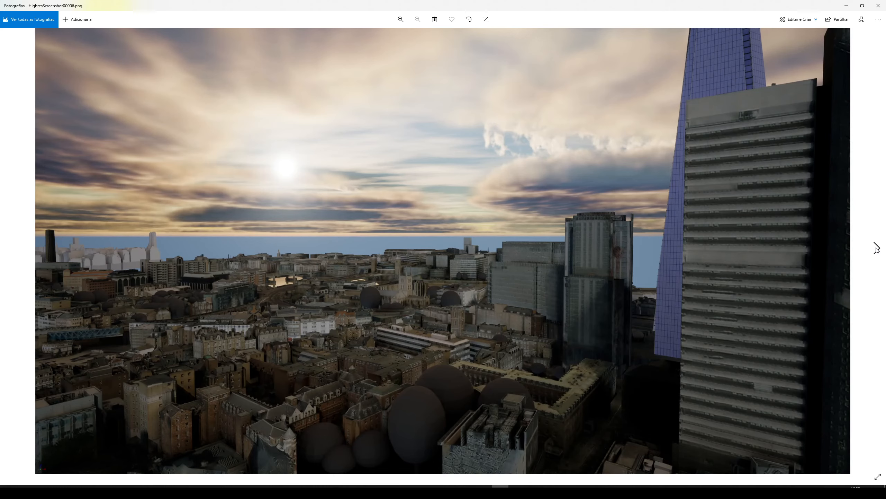
pyautogui.click(876, 249)
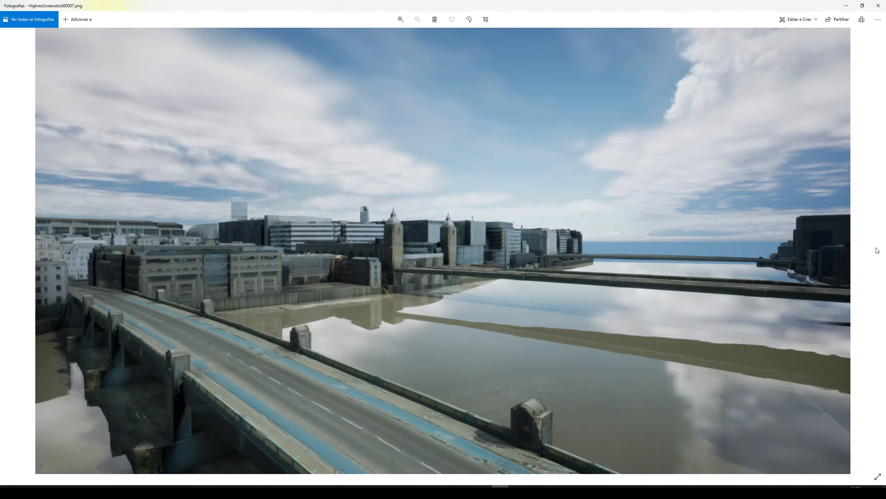
pyautogui.click(879, 4)
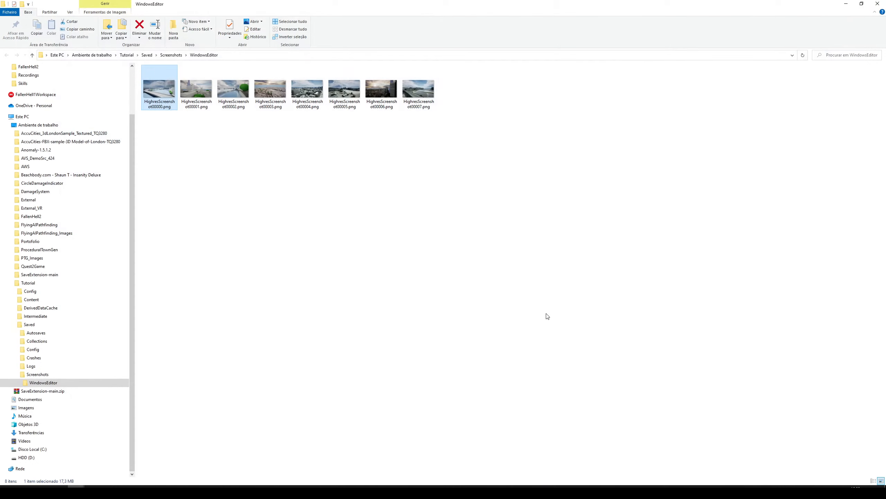
pyautogui.click(878, 5)
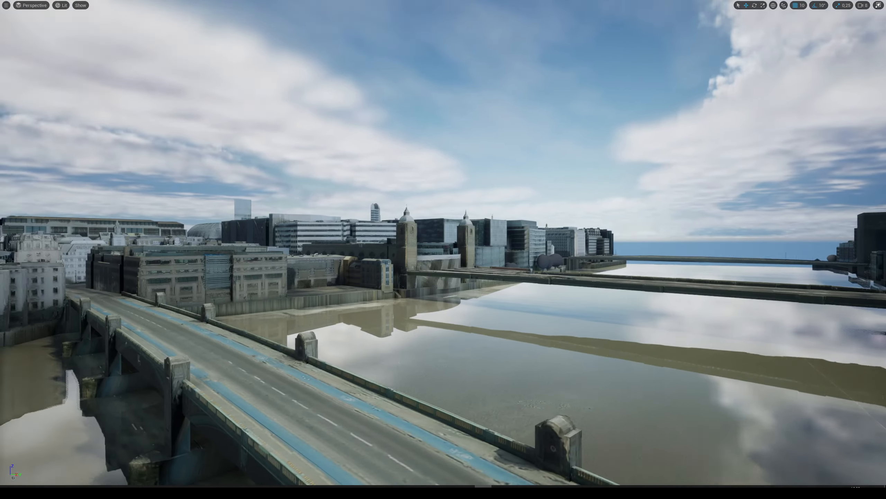
# Exit the viewport's immersive mode and clear the "post" search filter from the World Outliner.
pyautogui.moveTo(604, 178); pyautogui.dragTo(604, 181, button='right')
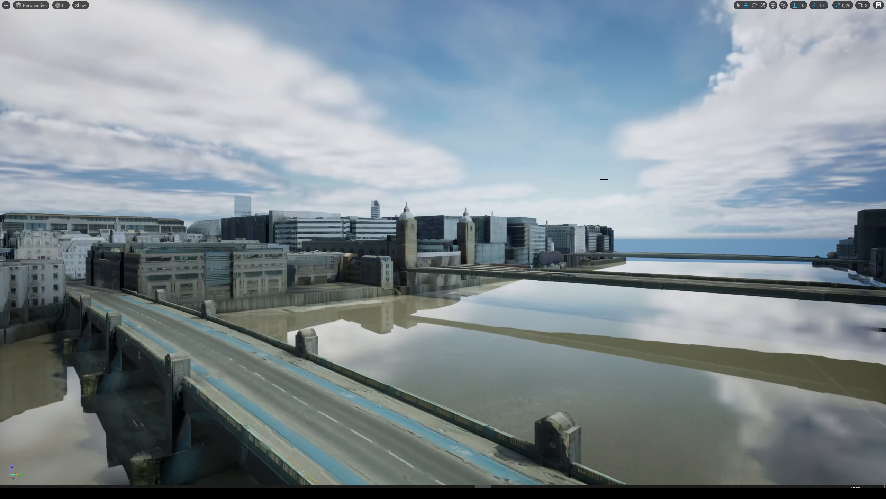
pyautogui.press('F11')
pyautogui.click(67, 366)
pyautogui.click(489, 321)
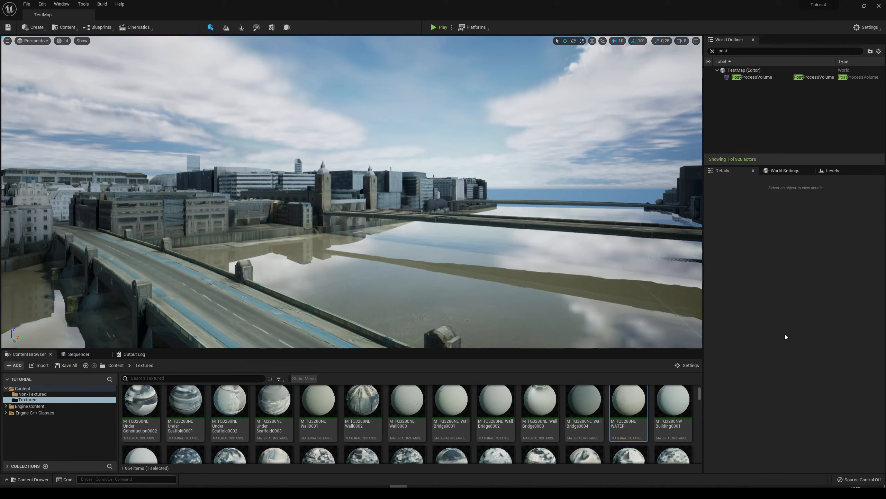
pyautogui.moveTo(419, 229); pyautogui.dragTo(175, 241, button='right')
pyautogui.click(713, 51)
# Inspect the textured city and river from above, and check the Textured folder with and without the Static Mesh filter.
pyautogui.moveTo(489, 167); pyautogui.dragTo(380, 143, button='right')
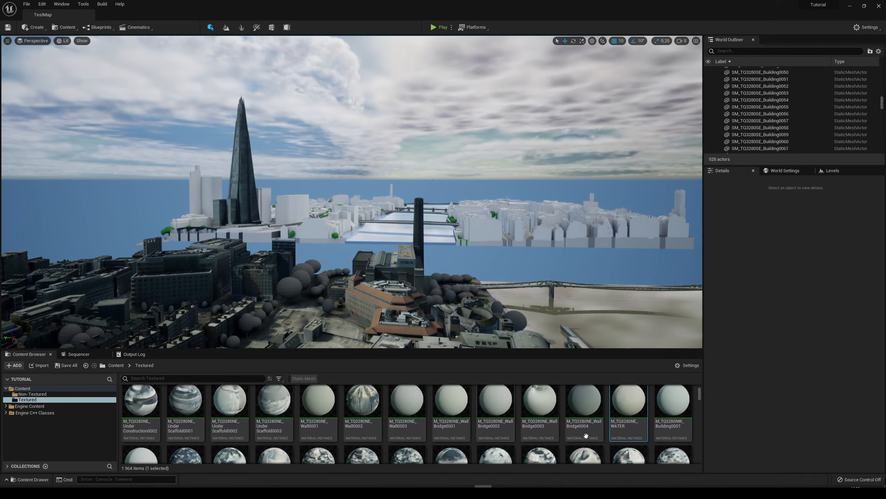
pyautogui.moveTo(415, 167); pyautogui.dragTo(276, 204, button='right')
pyautogui.scroll(-3, 316, 438)
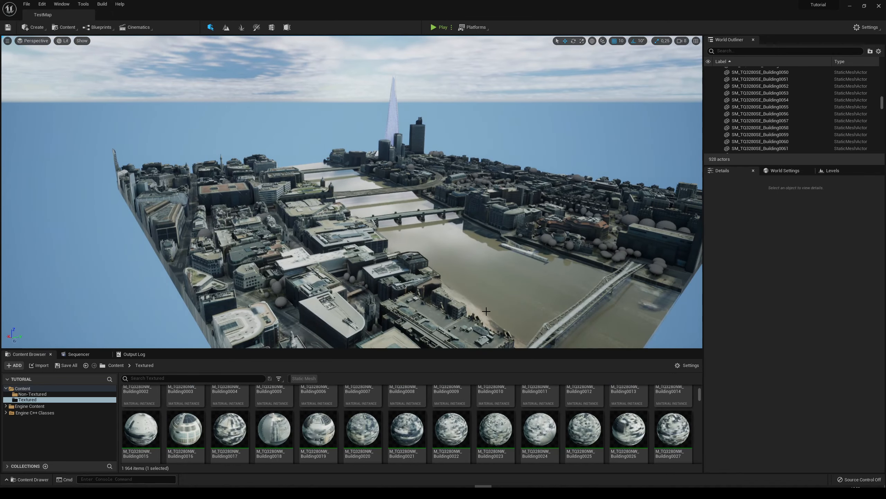
pyautogui.click(307, 379)
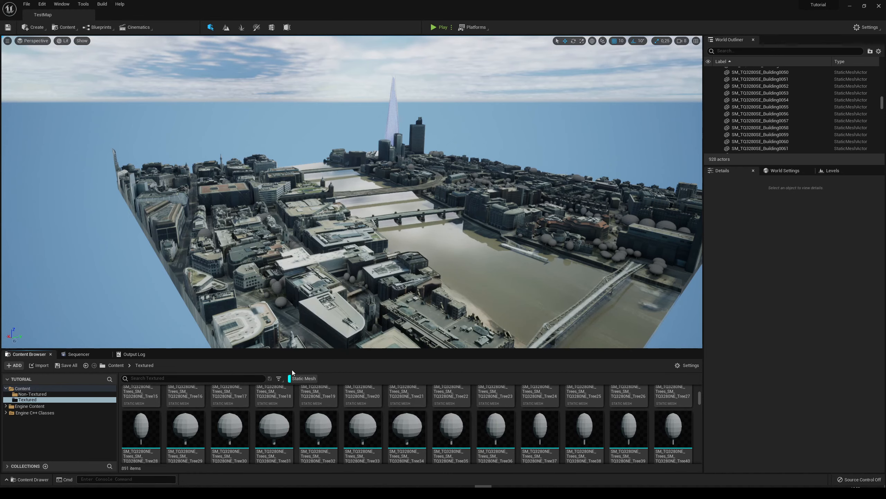
pyautogui.click(307, 378)
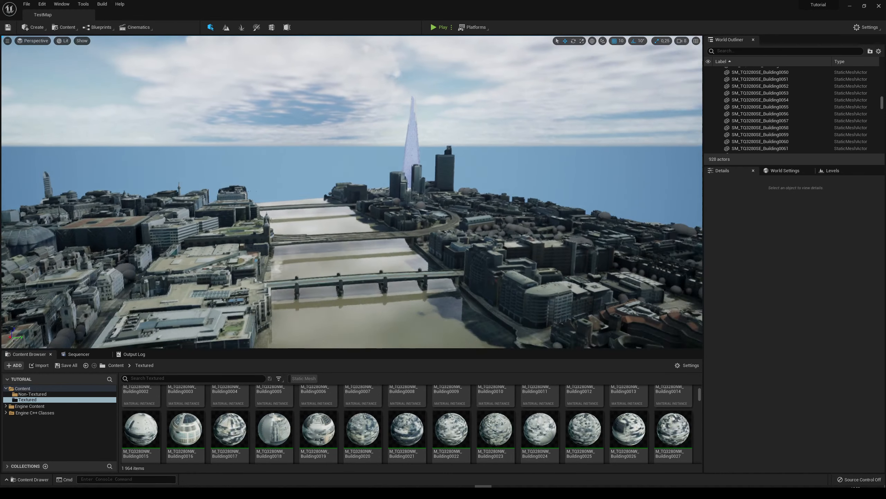
pyautogui.moveTo(419, 258); pyautogui.dragTo(418, 259, button='right')
pyautogui.moveTo(372, 237)
pyautogui.mouseDown(button='right')
pyautogui.moveTo(544, 226)
pyautogui.moveTo(373, 236)
pyautogui.mouseUp(button='right')
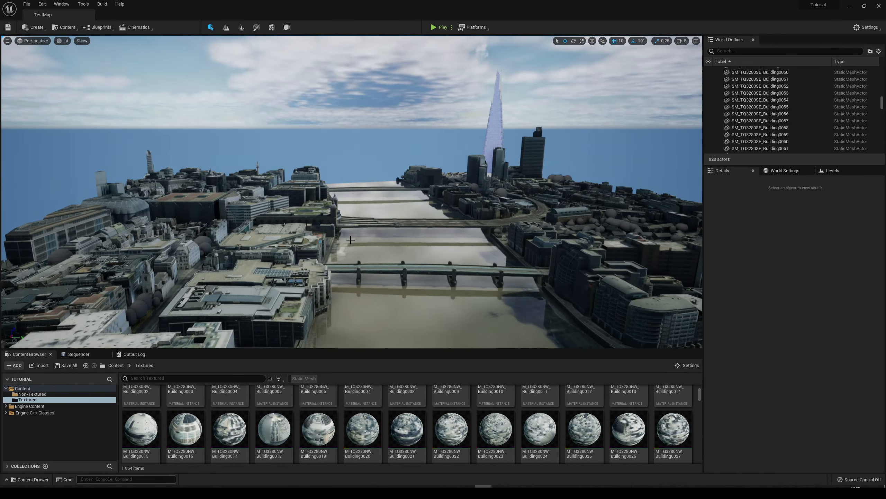